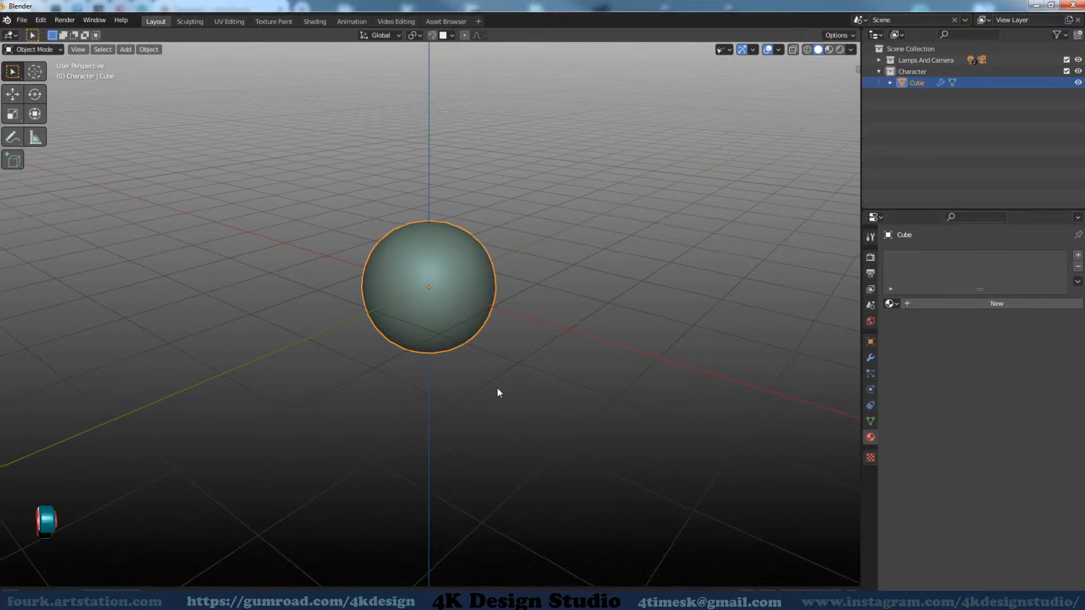
pyautogui.moveTo(479, 378); pyautogui.dragTo(485, 410, button='middle')
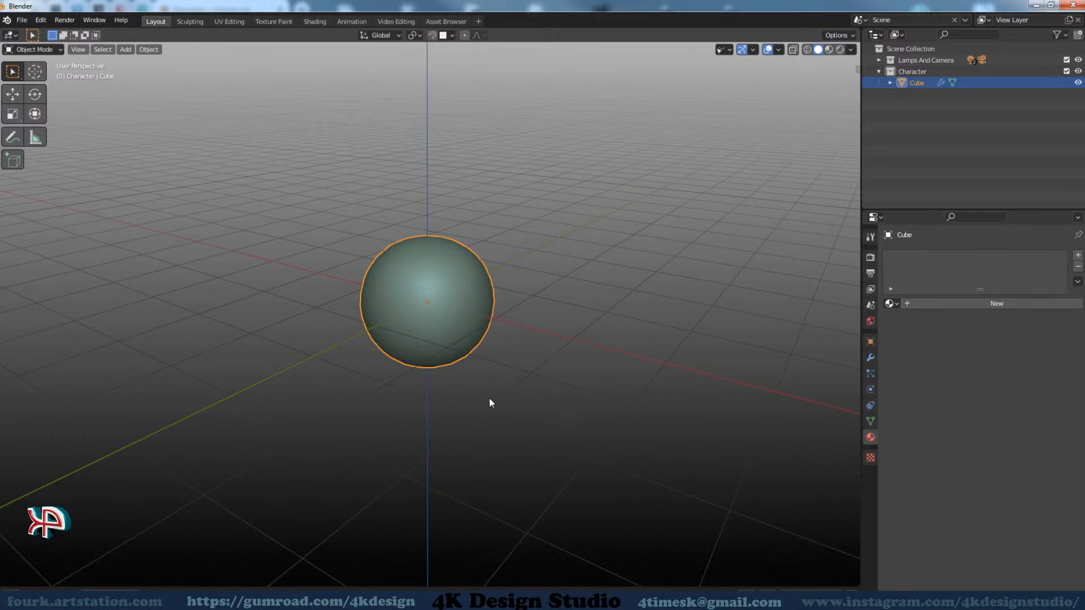
pyautogui.moveTo(489, 398); pyautogui.dragTo(491, 401, button='middle')
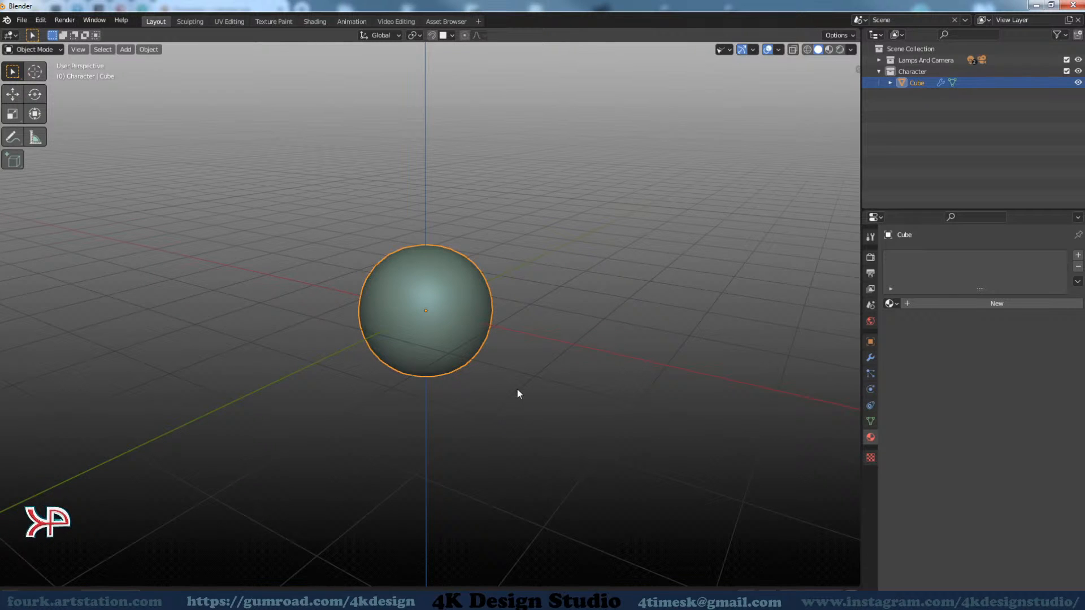
pyautogui.moveTo(515, 387)
pyautogui.mouseDown(button='middle')
pyautogui.moveTo(505, 416)
pyautogui.moveTo(505, 405)
pyautogui.mouseUp(button='middle')
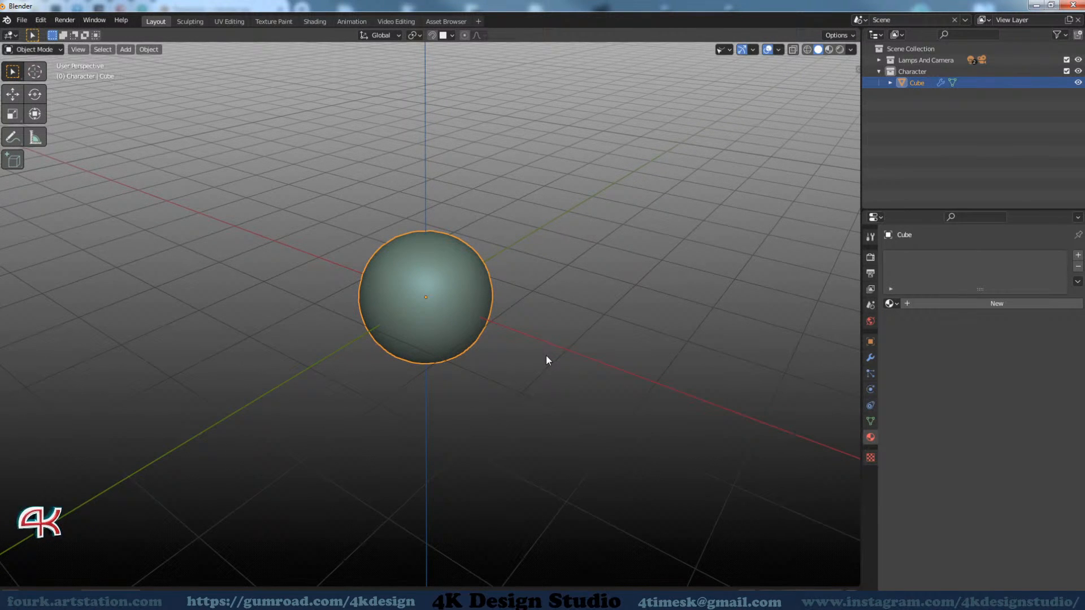
pyautogui.moveTo(546, 355); pyautogui.dragTo(440, 392, button='middle')
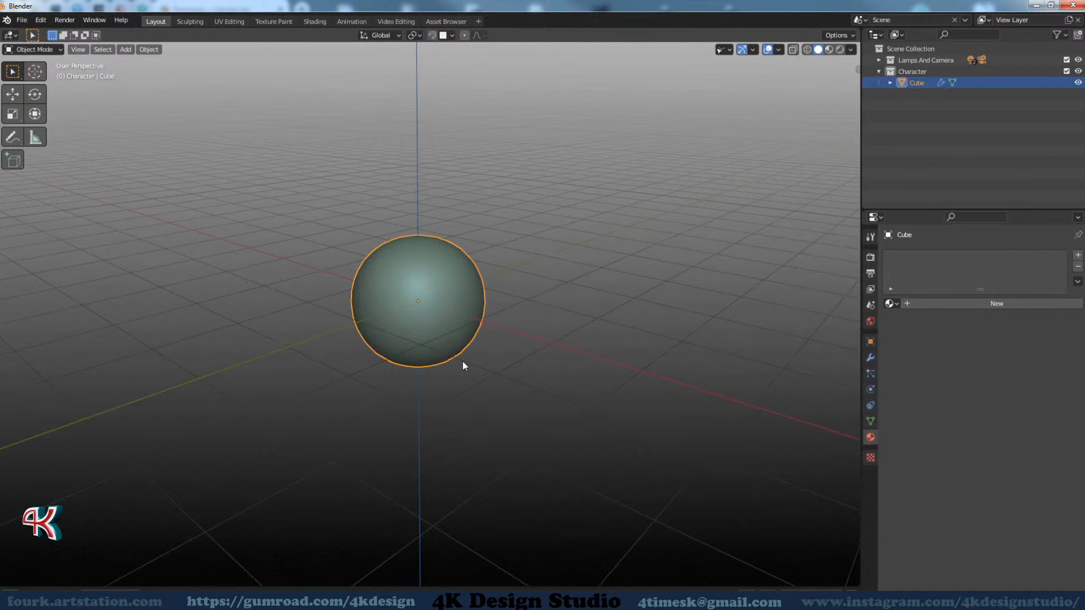
pyautogui.moveTo(465, 350); pyautogui.dragTo(420, 377, button='middle')
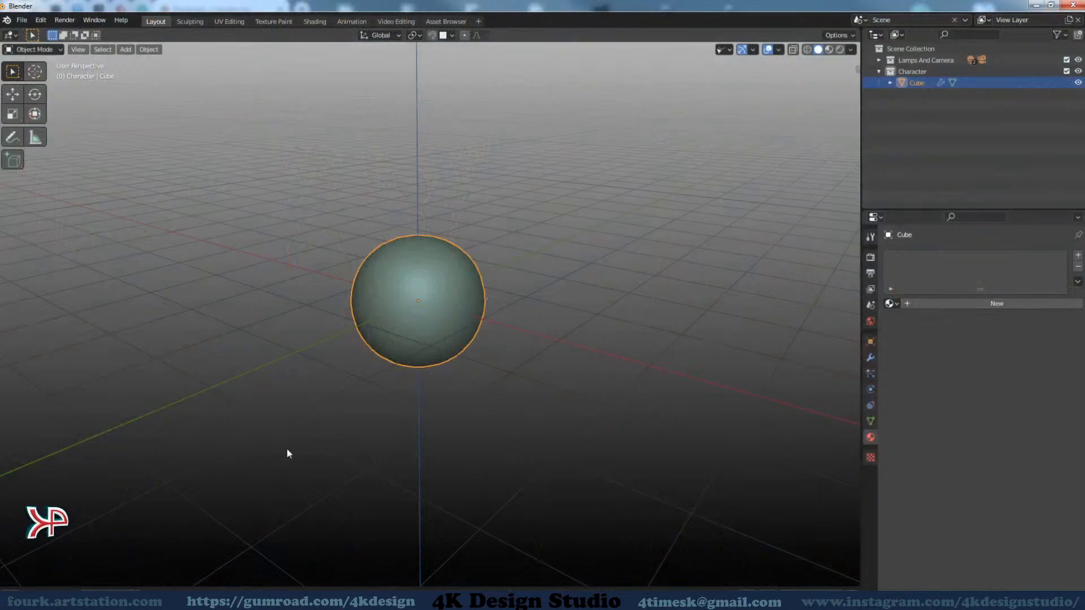
# Switch to Total Commander and bring up the _Blender_Asset_Library_ folder in a Windows Explorer window placed clear of the screen edge
pyautogui.moveTo(188, 600)
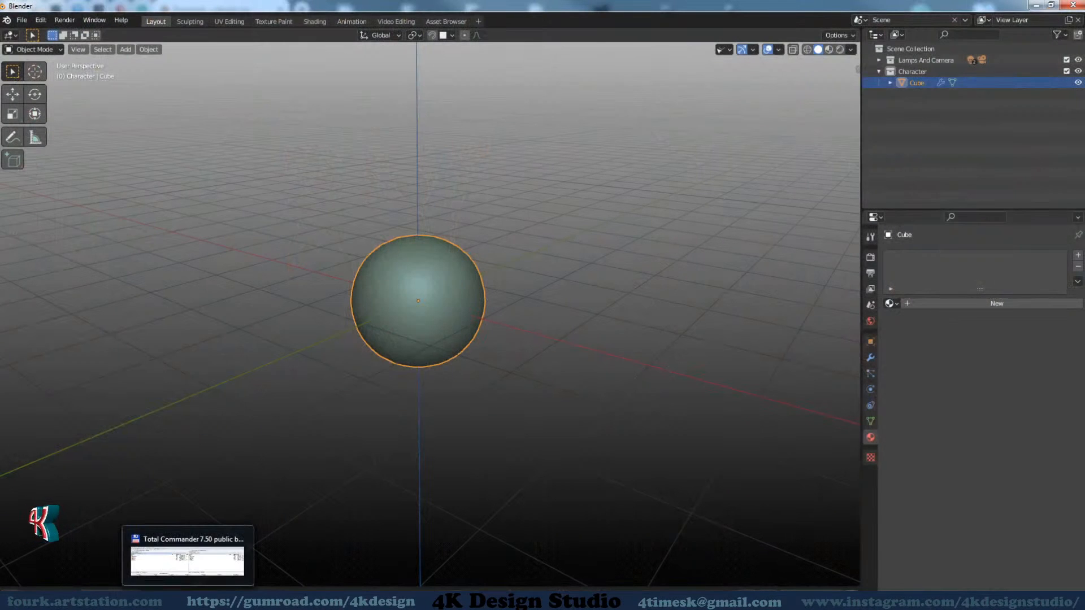
pyautogui.click(206, 534)
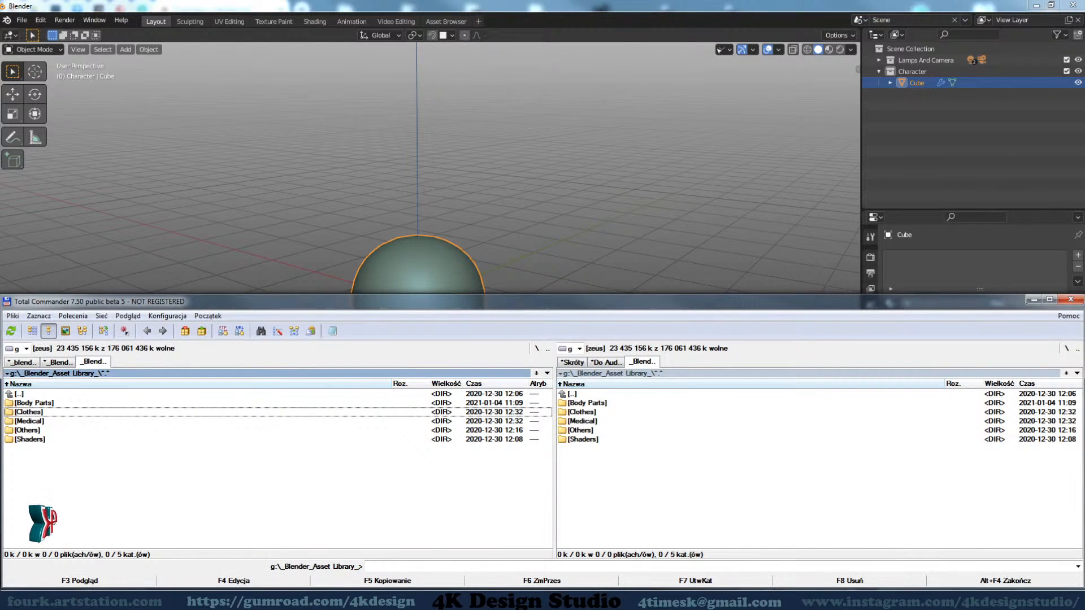
pyautogui.click(175, 600)
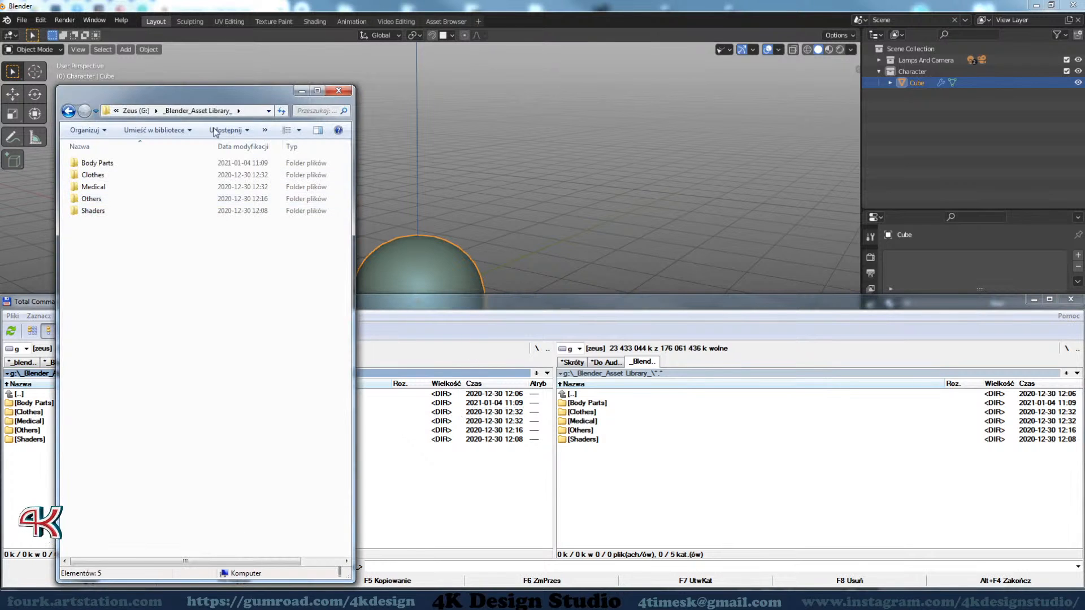
pyautogui.moveTo(201, 98); pyautogui.dragTo(379, 78)
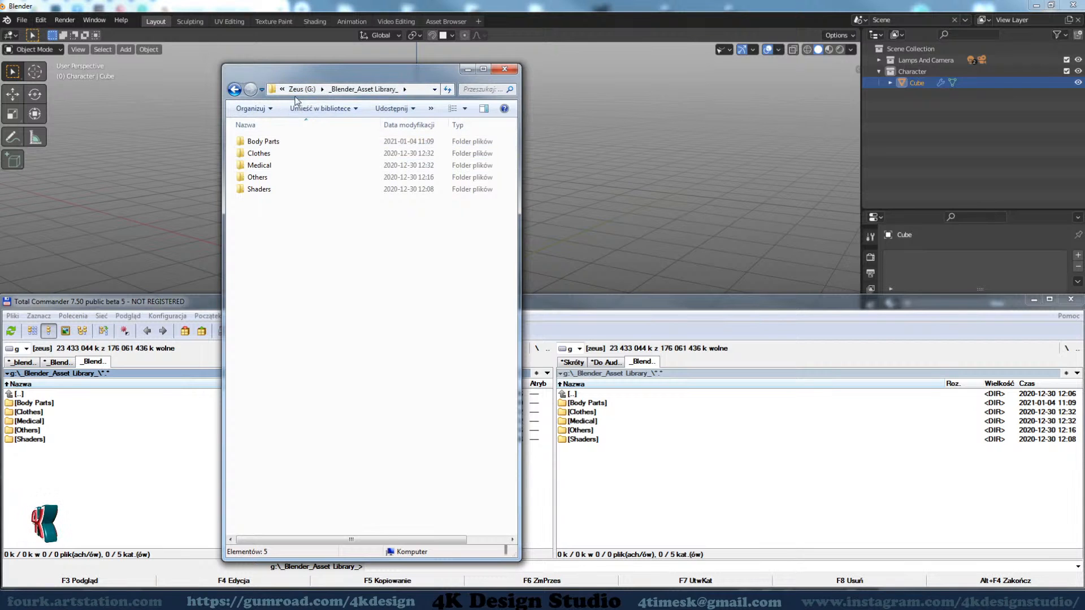
# Examine where the _Blender_Asset_Library_ folder sits on drive G:, widening the Explorer window to show its full path
pyautogui.click(282, 89)
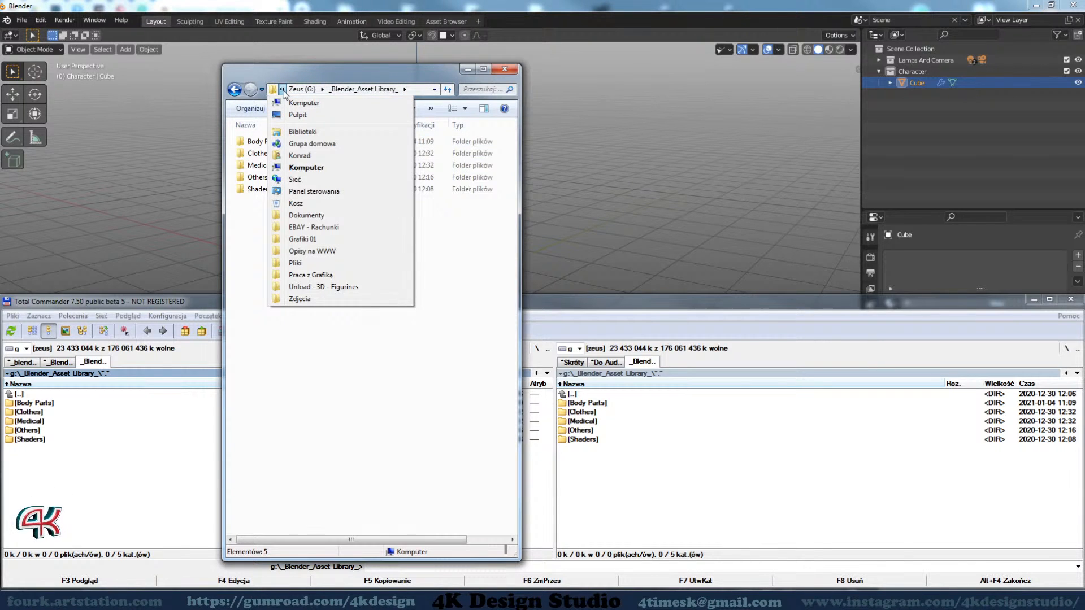
pyautogui.click(284, 92)
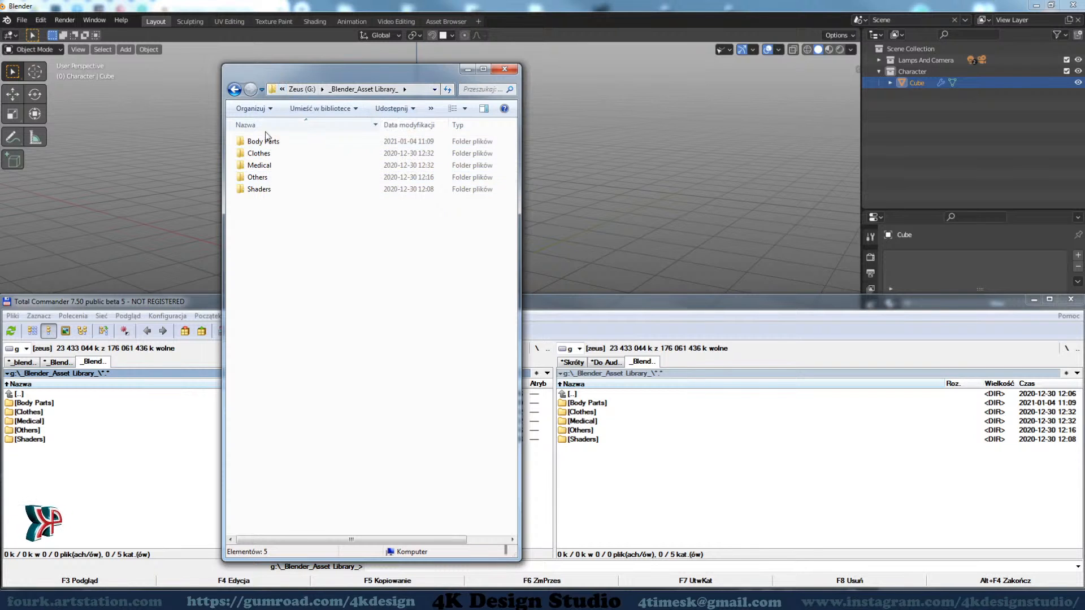
pyautogui.click(322, 90)
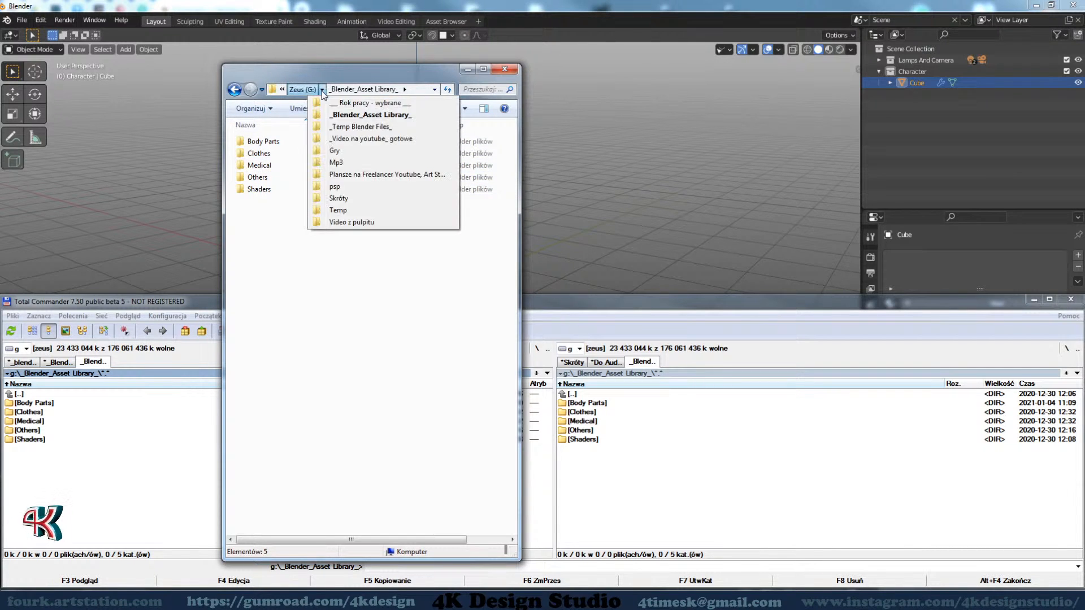
pyautogui.click(323, 90)
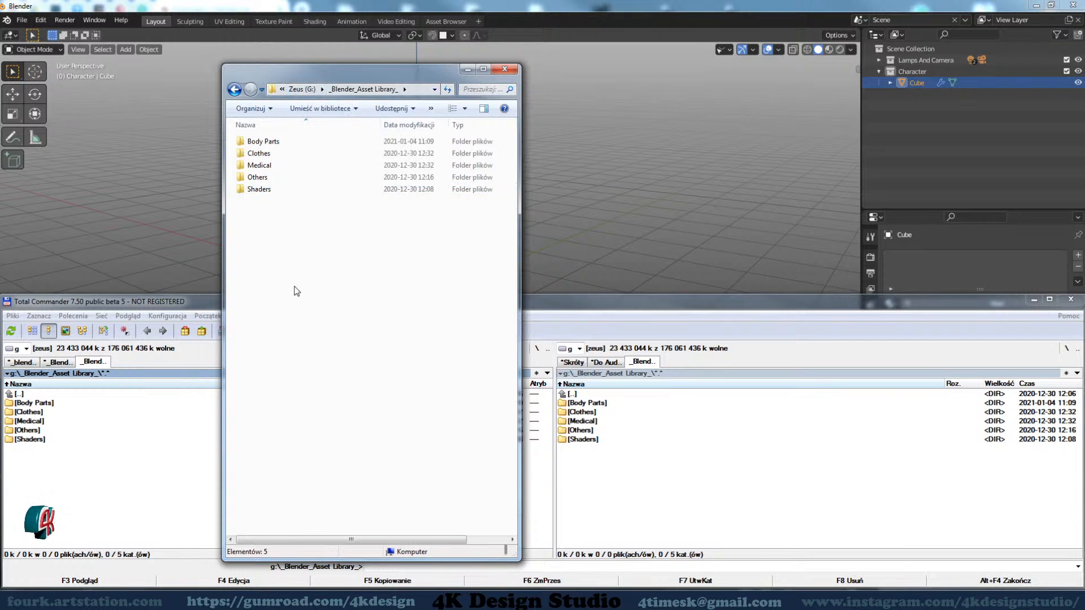
pyautogui.moveTo(220, 271); pyautogui.dragTo(174, 271)
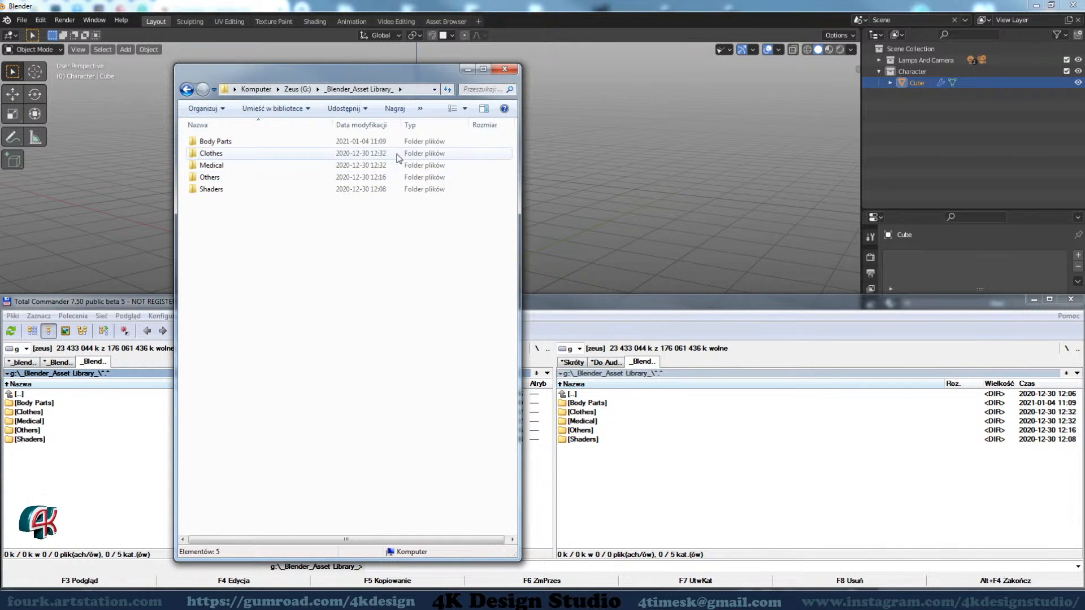
pyautogui.moveTo(353, 73); pyautogui.dragTo(345, 74)
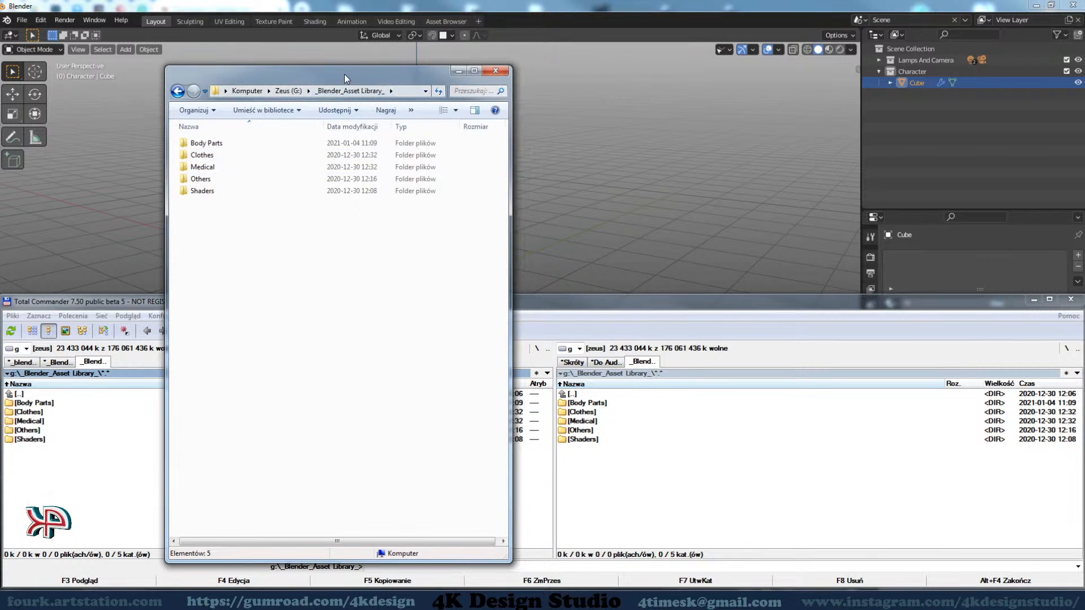
# Minimize the Explorer window, check the library folders in Total Commander, and return to Blender
pyautogui.click(457, 71)
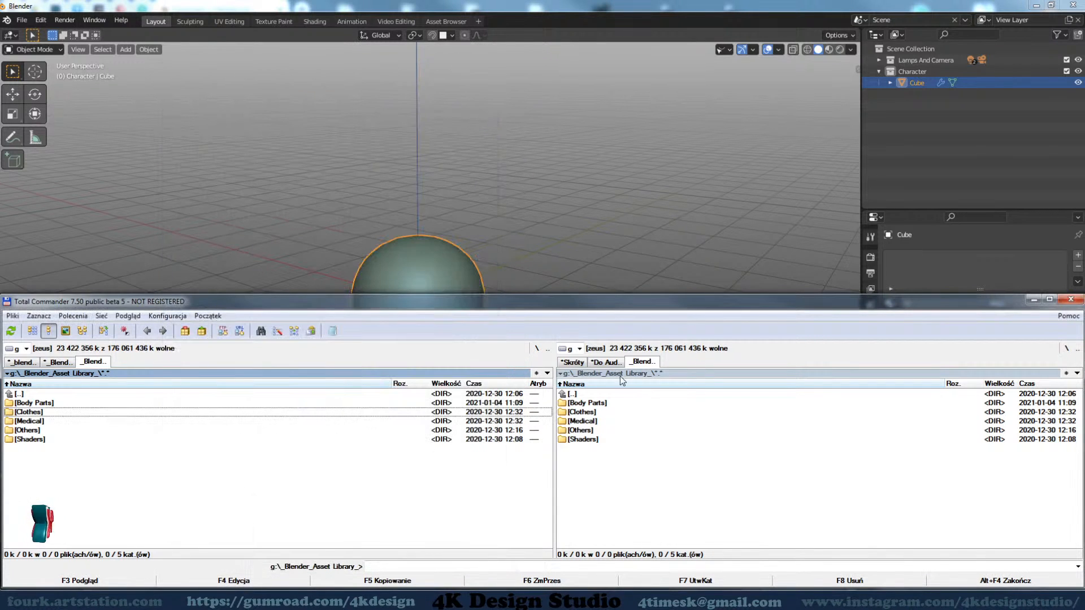
pyautogui.click(624, 512)
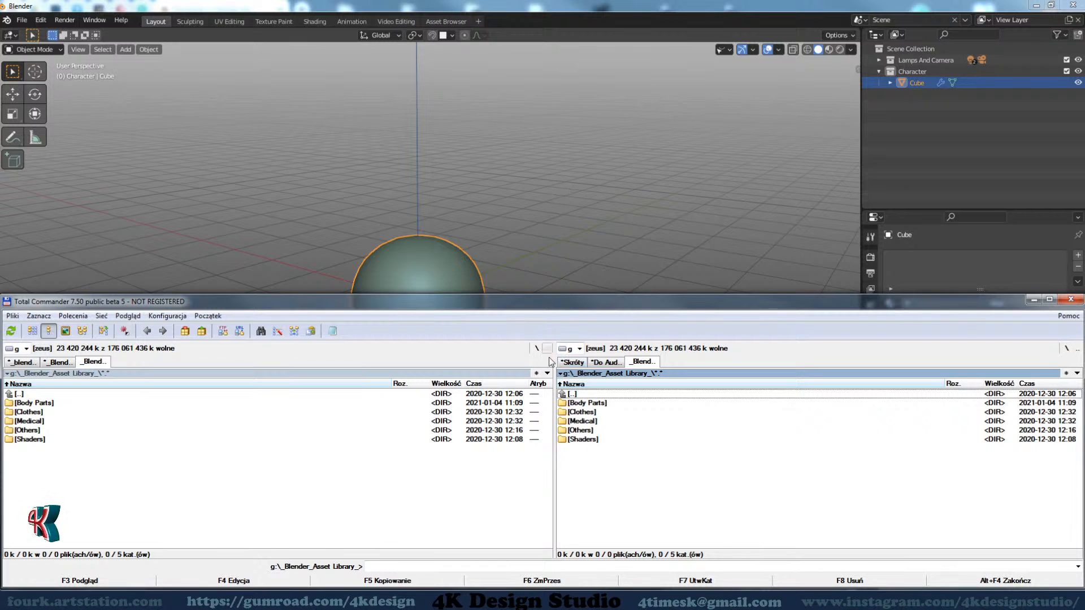
pyautogui.click(537, 3)
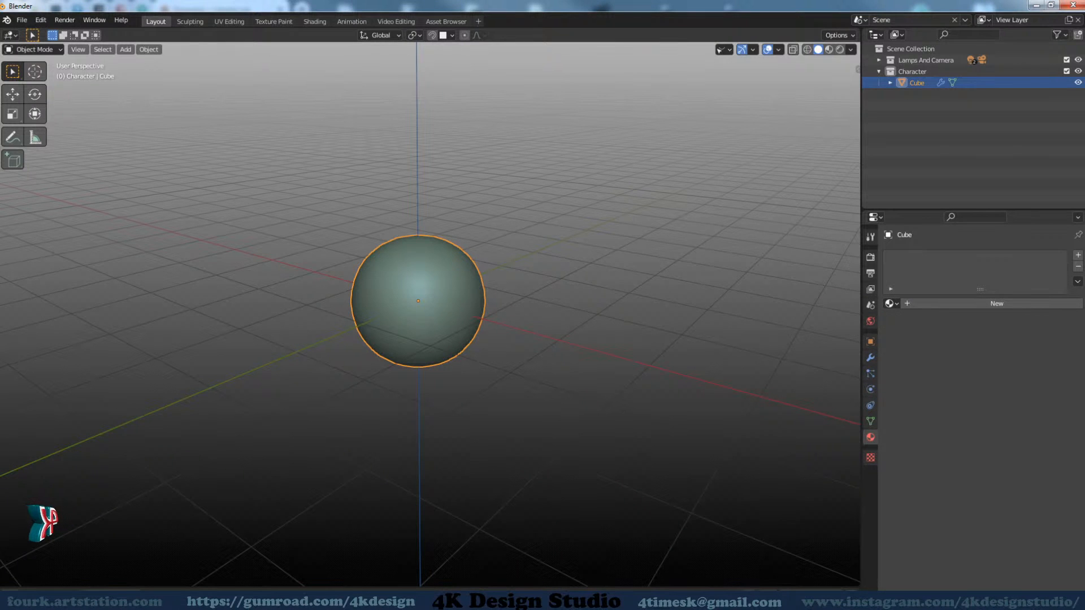
# Switch to the browser and examine the Blender download page down to its Go Experimental section
pyautogui.click(260, 531)
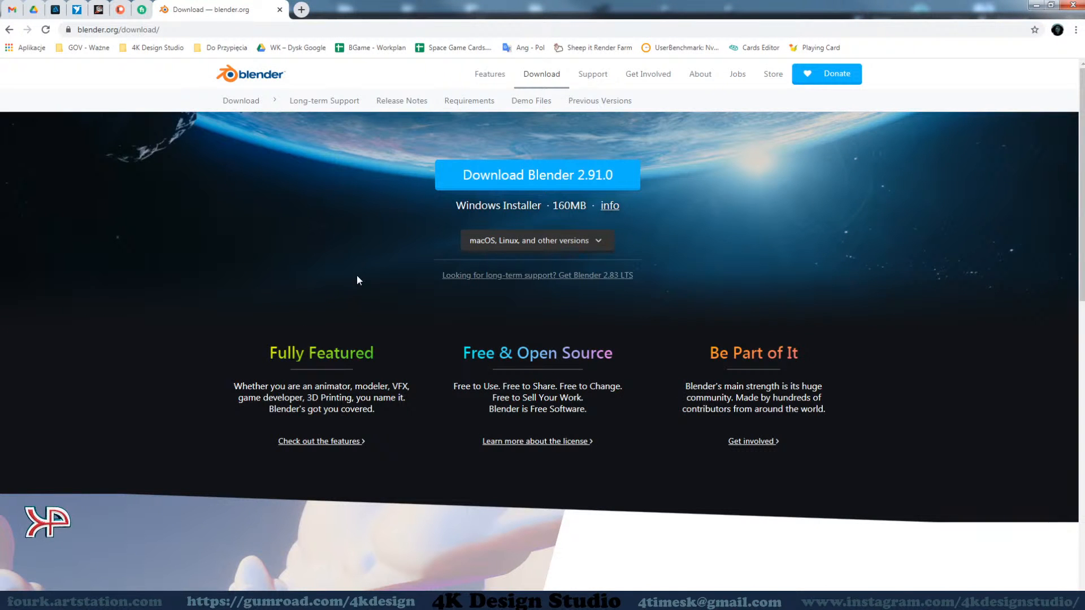
pyautogui.scroll(-6, 742, 305)
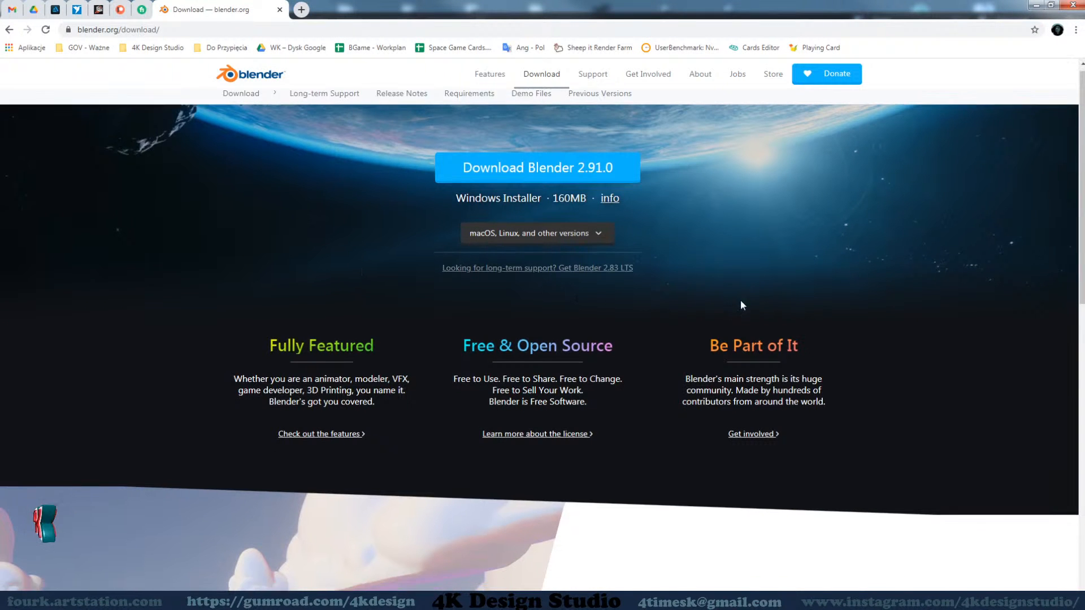
pyautogui.scroll(6, 793, 263)
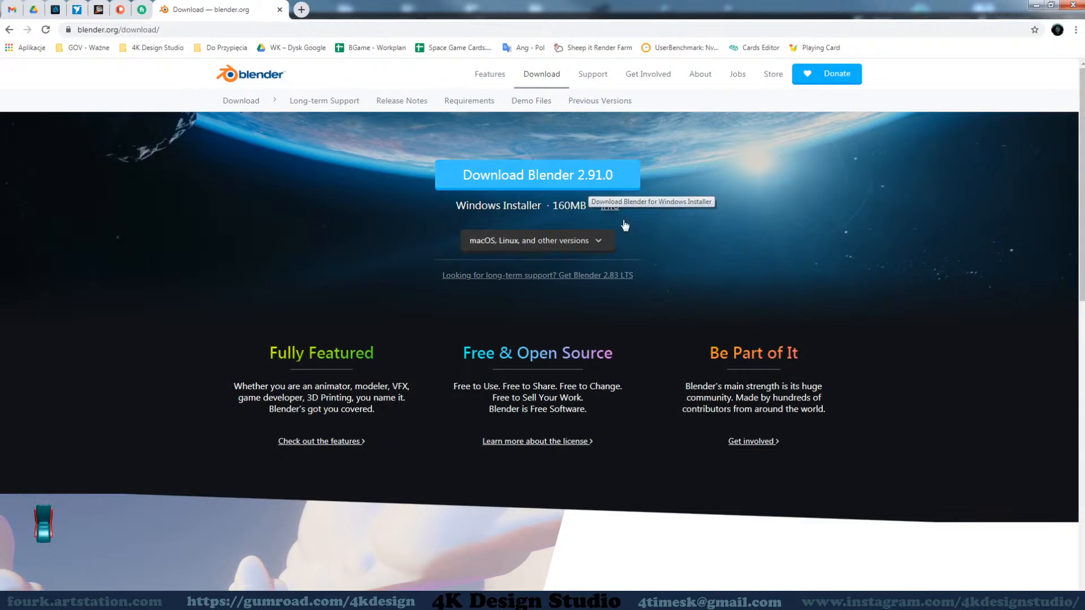
pyautogui.scroll(-11, 907, 346)
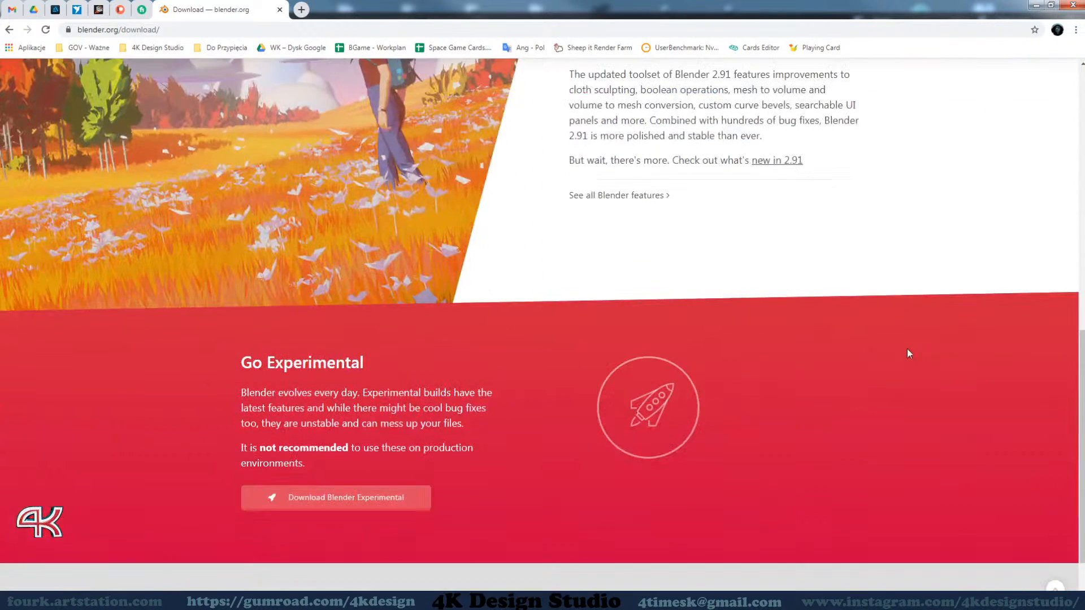
pyautogui.scroll(-2, 907, 353)
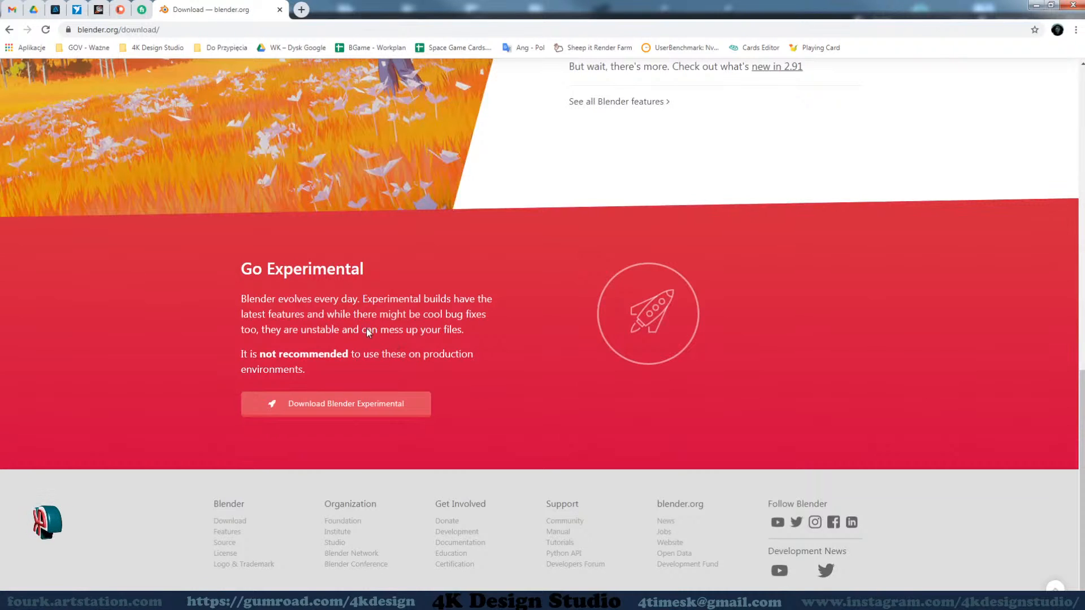
# Open the Blender Experimental download page, review the daily builds, and close the page to return to Blender
pyautogui.click(335, 408)
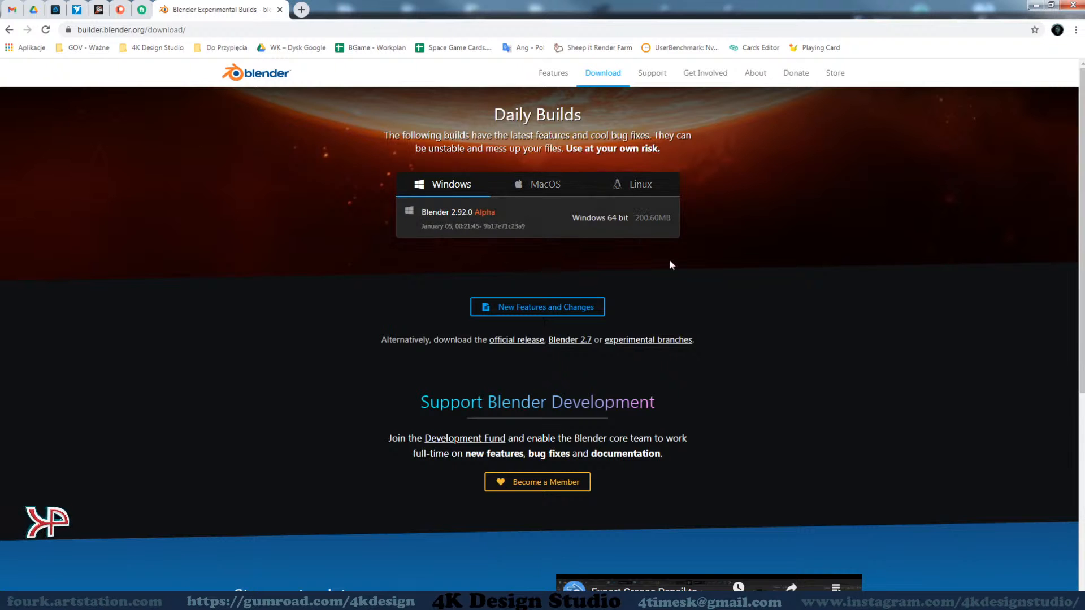
pyautogui.scroll(-4, 719, 316)
pyautogui.scroll(4, 720, 316)
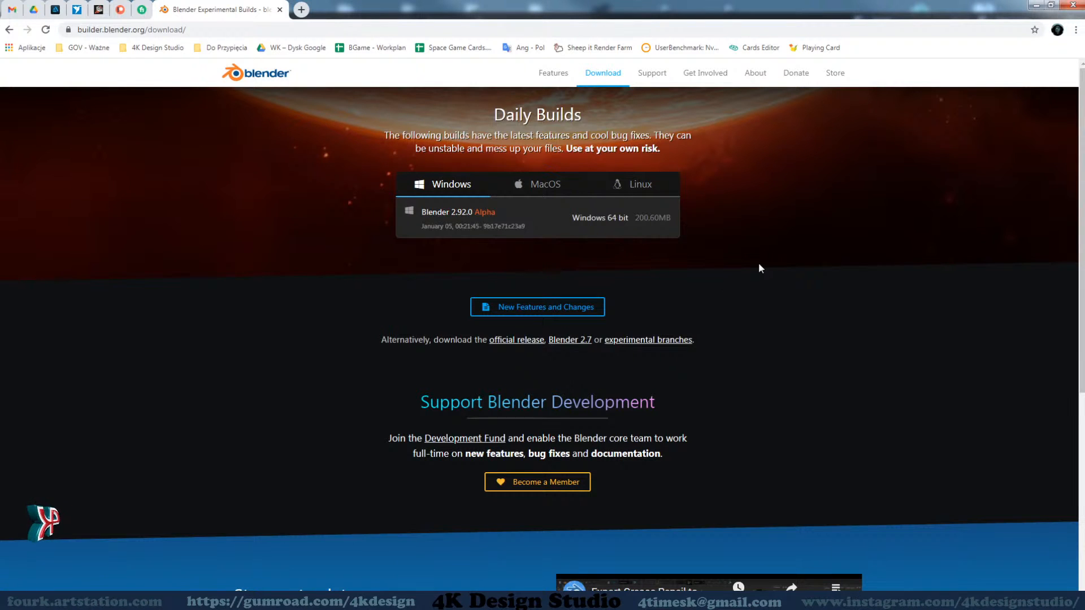
pyautogui.scroll(-6, 763, 288)
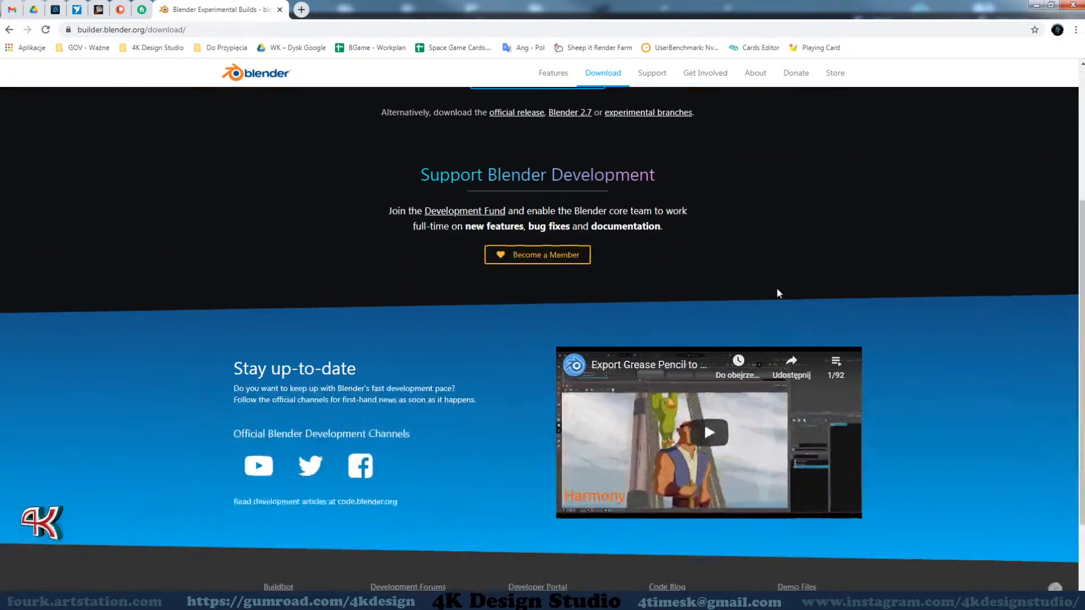
pyautogui.scroll(6, 794, 295)
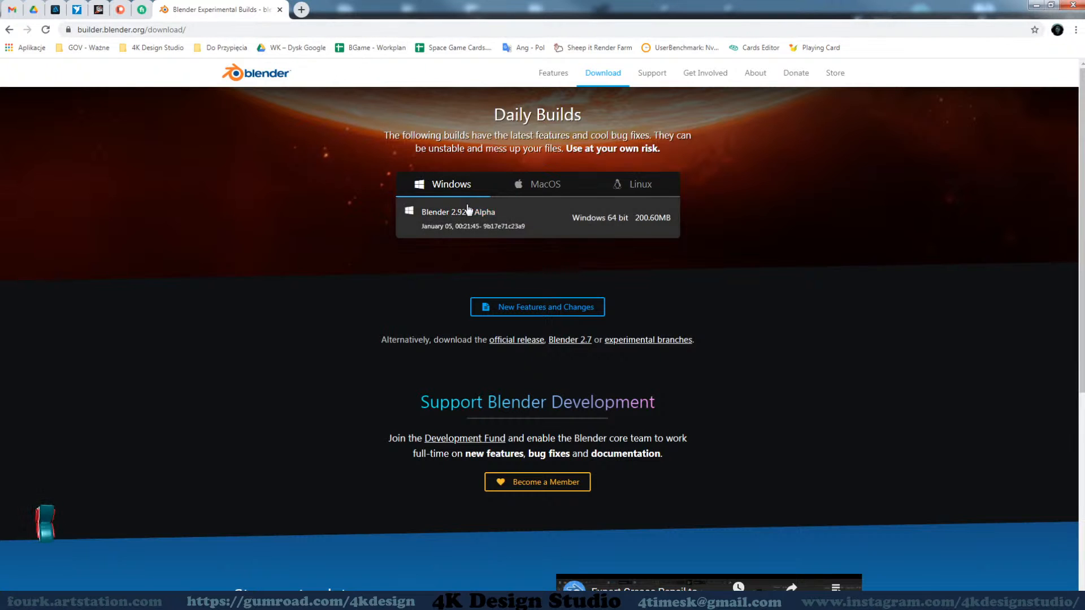
pyautogui.click(279, 9)
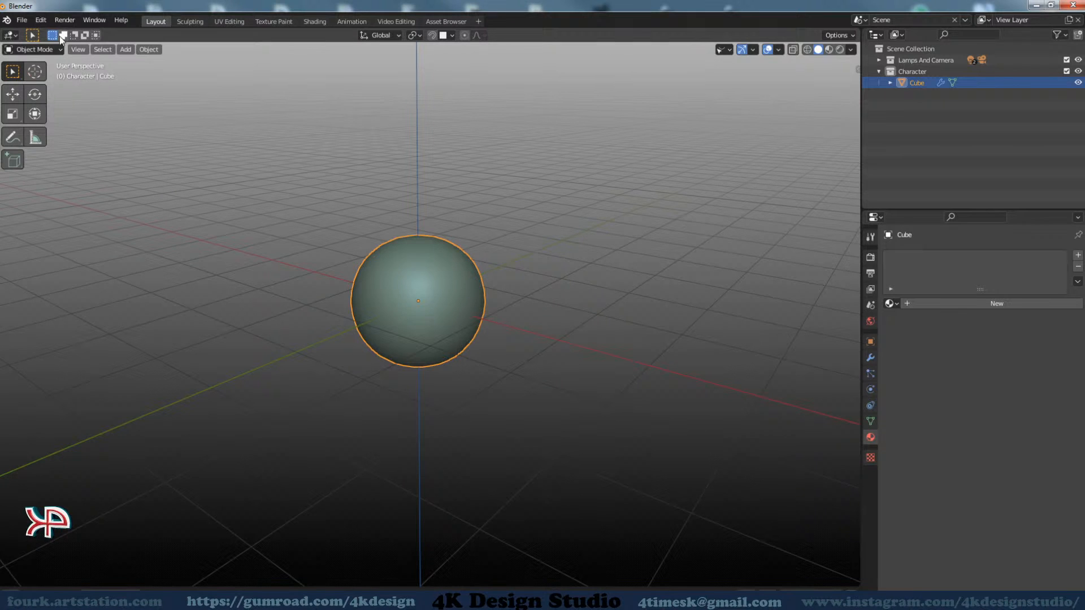
# Open the Blender Preferences in an enlarged window and display the Experimental settings
pyautogui.click(43, 23)
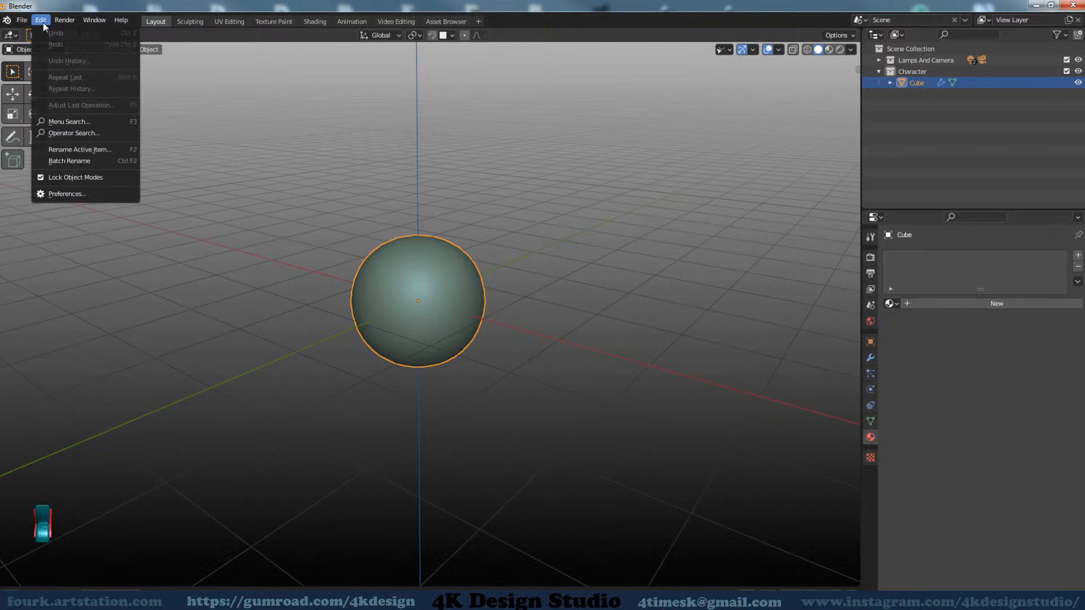
pyautogui.click(66, 194)
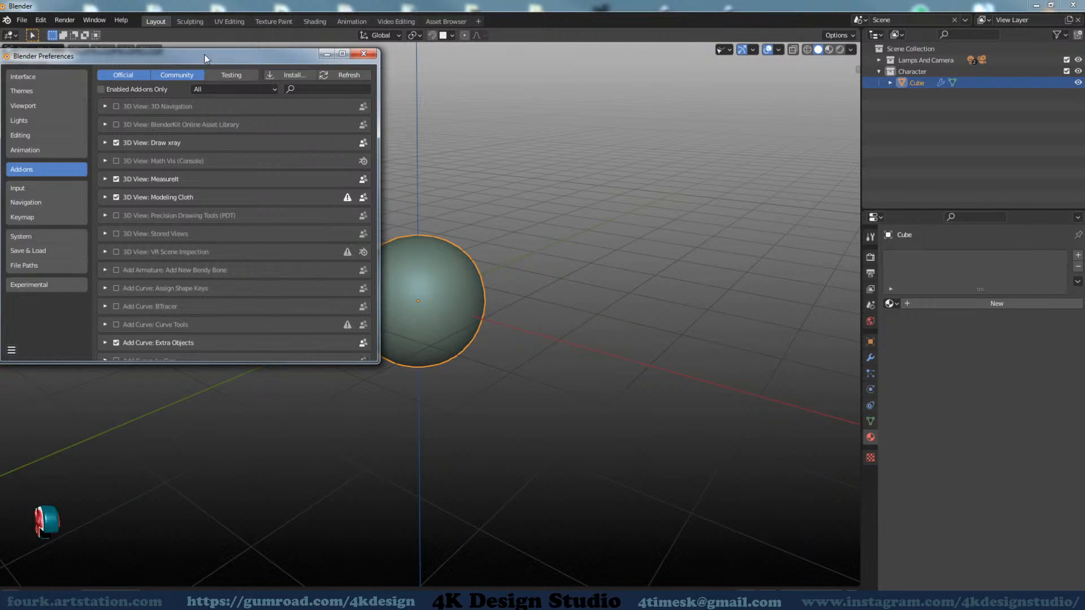
pyautogui.moveTo(206, 56); pyautogui.dragTo(277, 107)
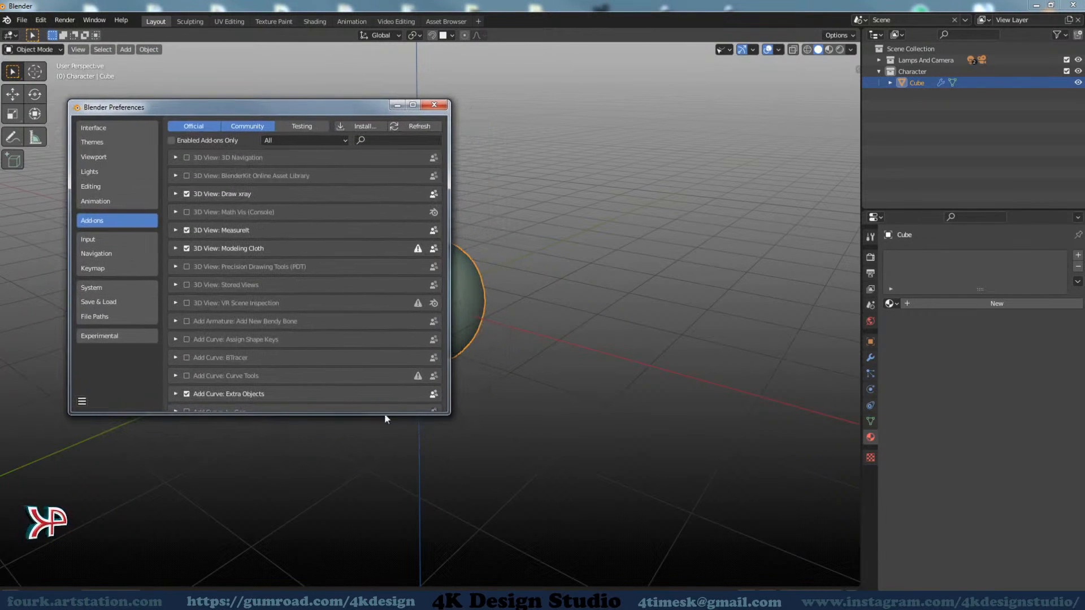
pyautogui.moveTo(447, 413); pyautogui.dragTo(553, 534)
pyautogui.click(101, 339)
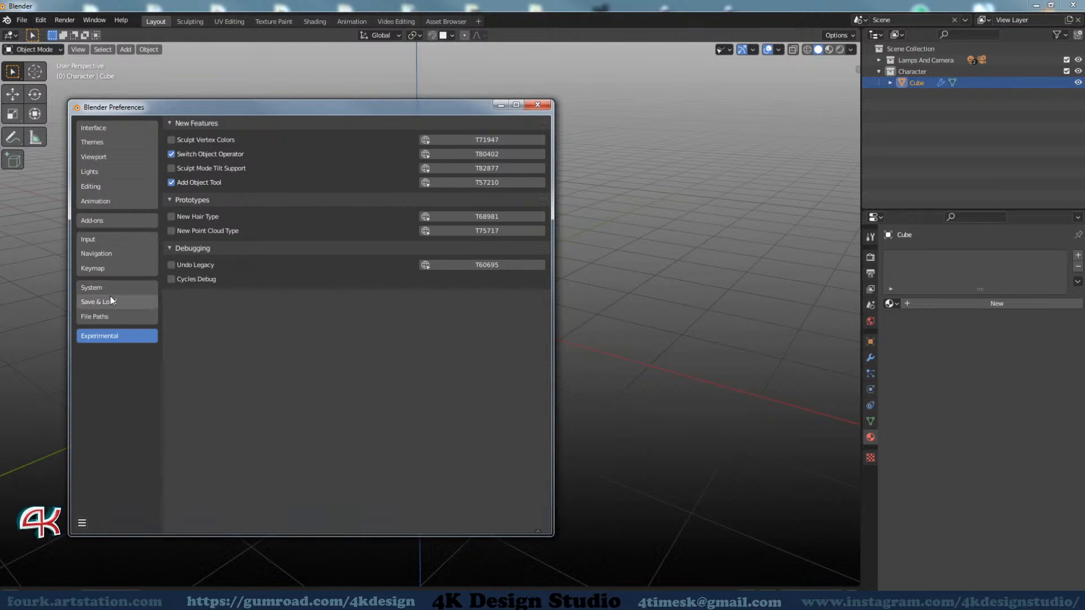
# Display the File Paths preferences with the Asset Libraries list and switch to Total Commander to compare the library folders
pyautogui.click(109, 318)
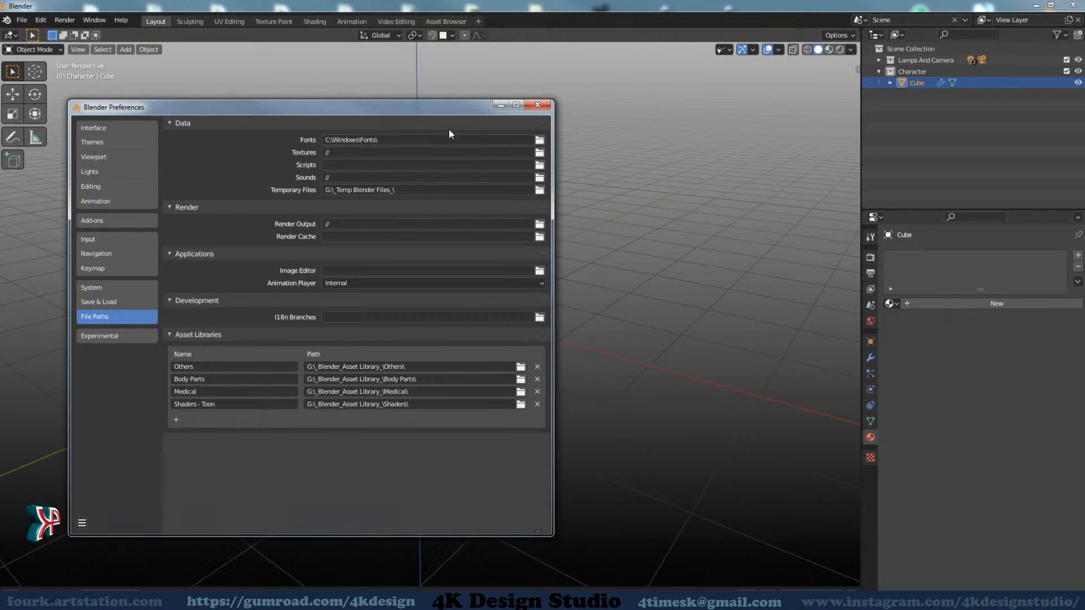
pyautogui.moveTo(438, 108); pyautogui.dragTo(432, 97)
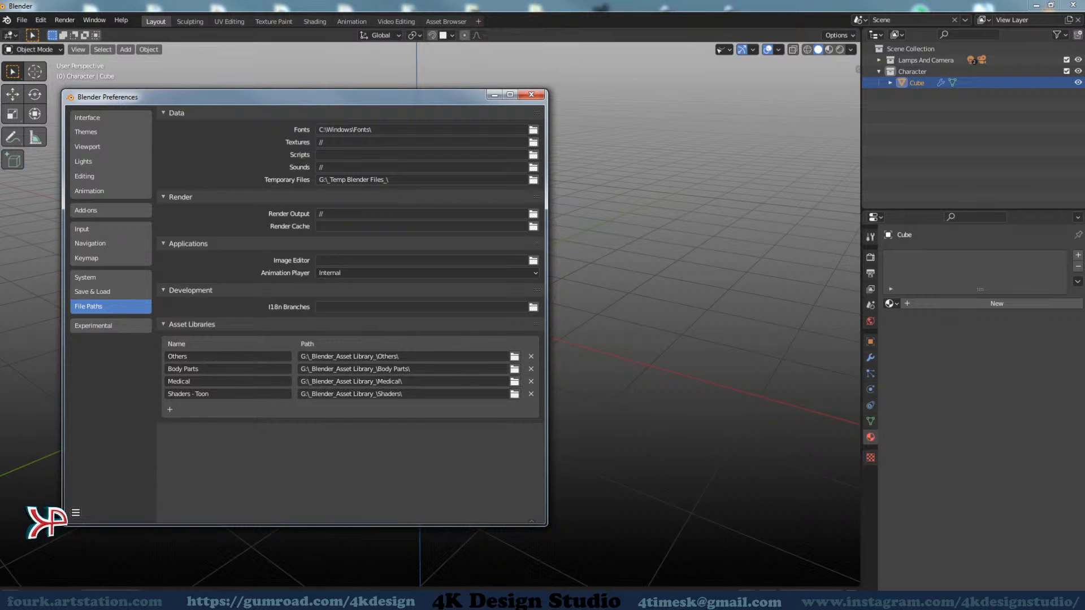
pyautogui.click(396, 600)
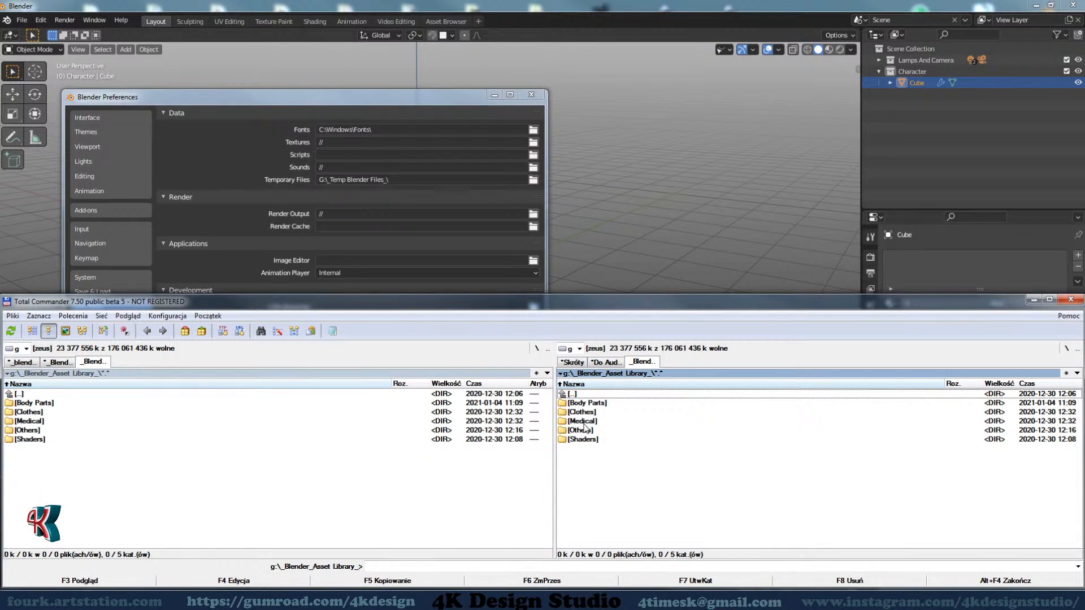
# Browse the _Blender_Asset Library_ folder on drive G and check the contents of Body Parts, Clothes, Medical, Others and Shaders
pyautogui.doubleClick(586, 395)
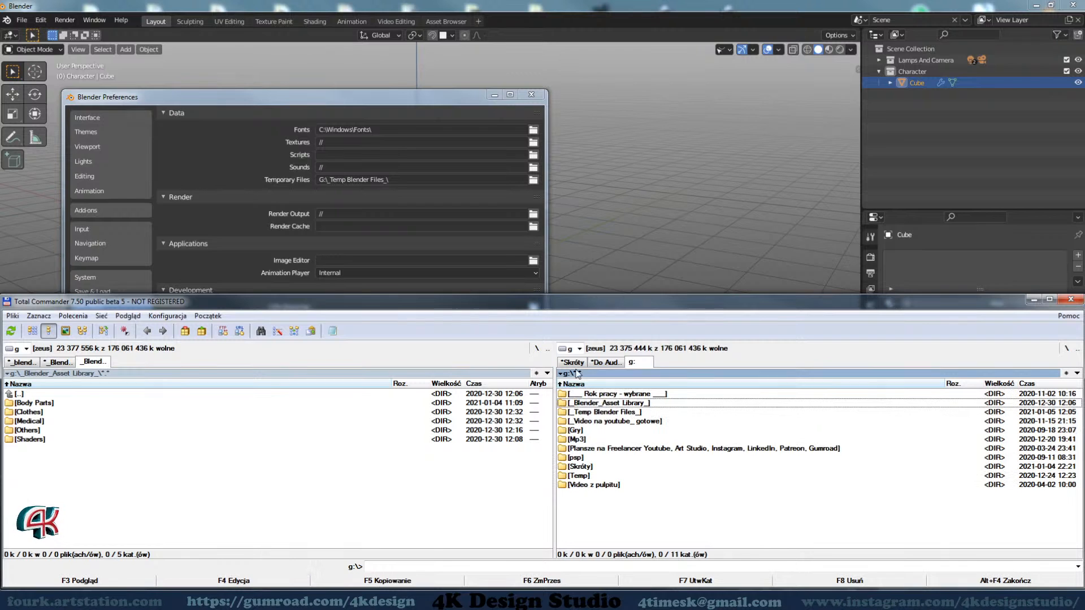
pyautogui.doubleClick(603, 404)
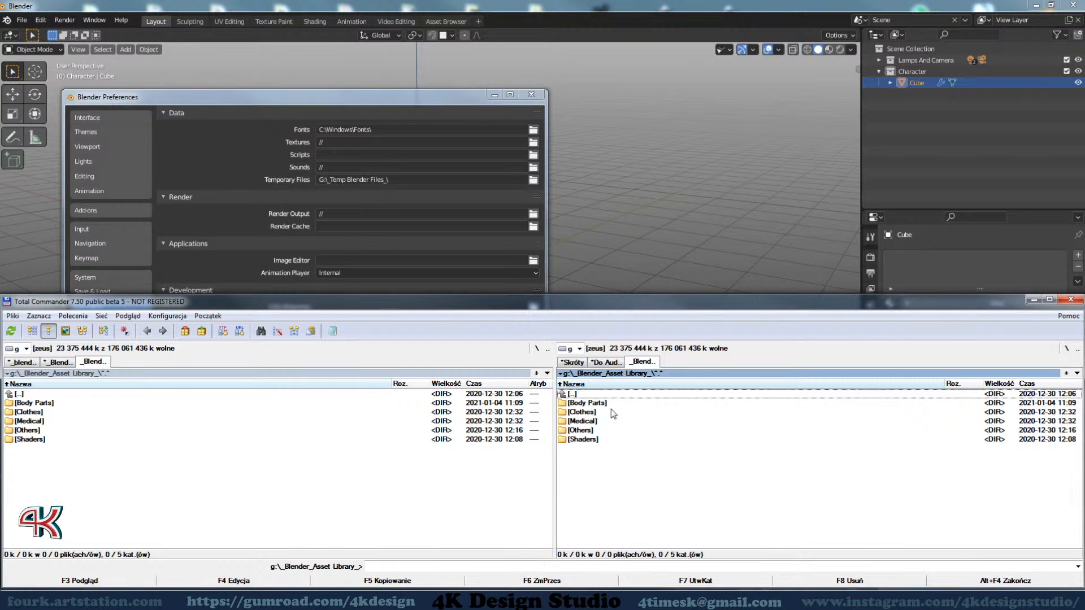
pyautogui.doubleClick(606, 403)
pyautogui.press('BackSpace')
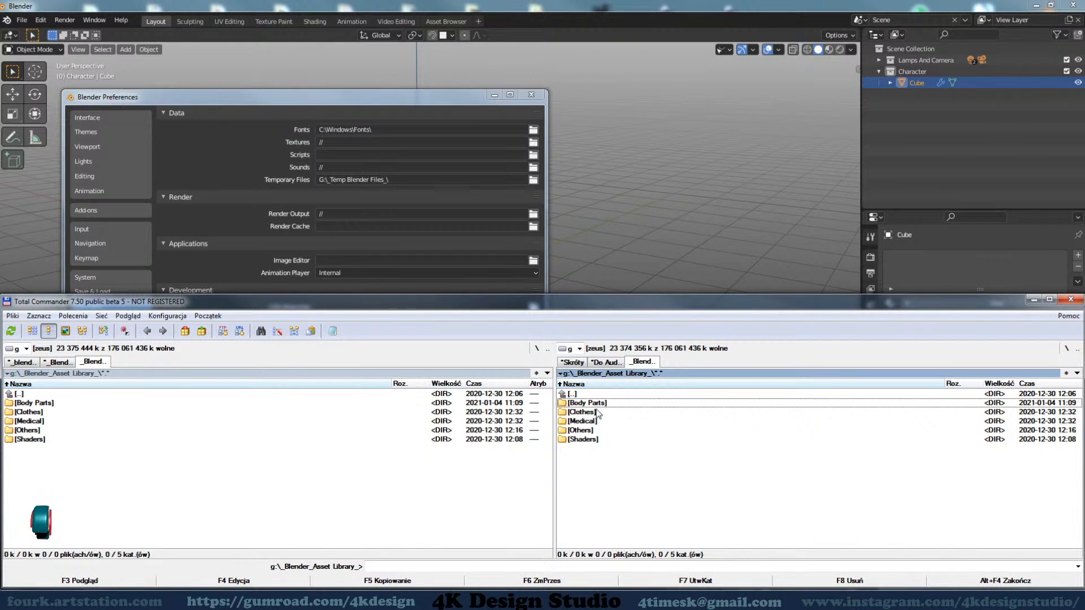
pyautogui.doubleClick(598, 412)
pyautogui.doubleClick(608, 395)
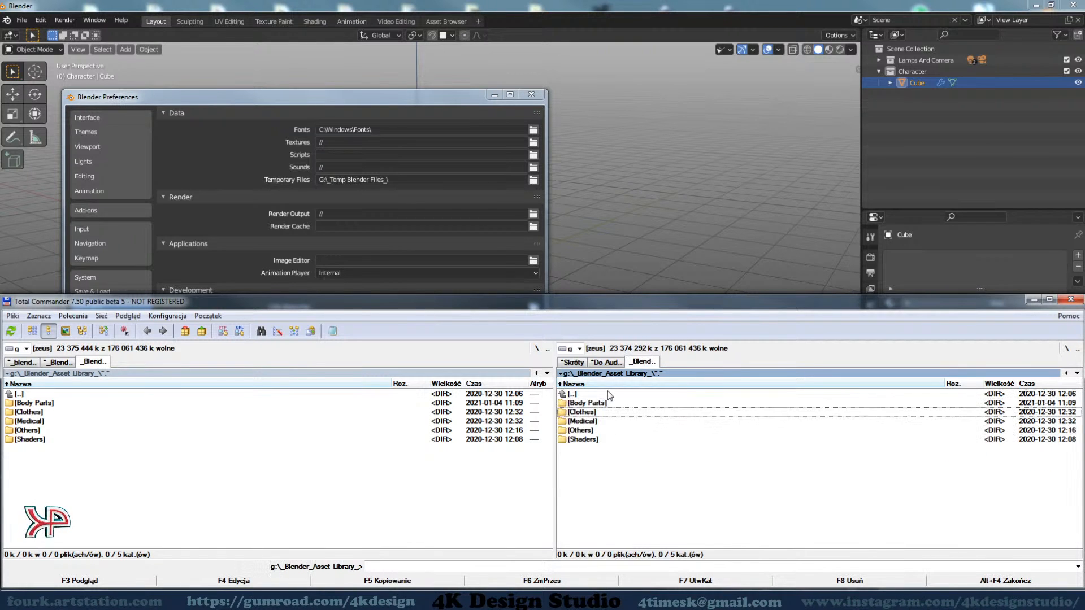
pyautogui.doubleClick(606, 421)
pyautogui.doubleClick(605, 395)
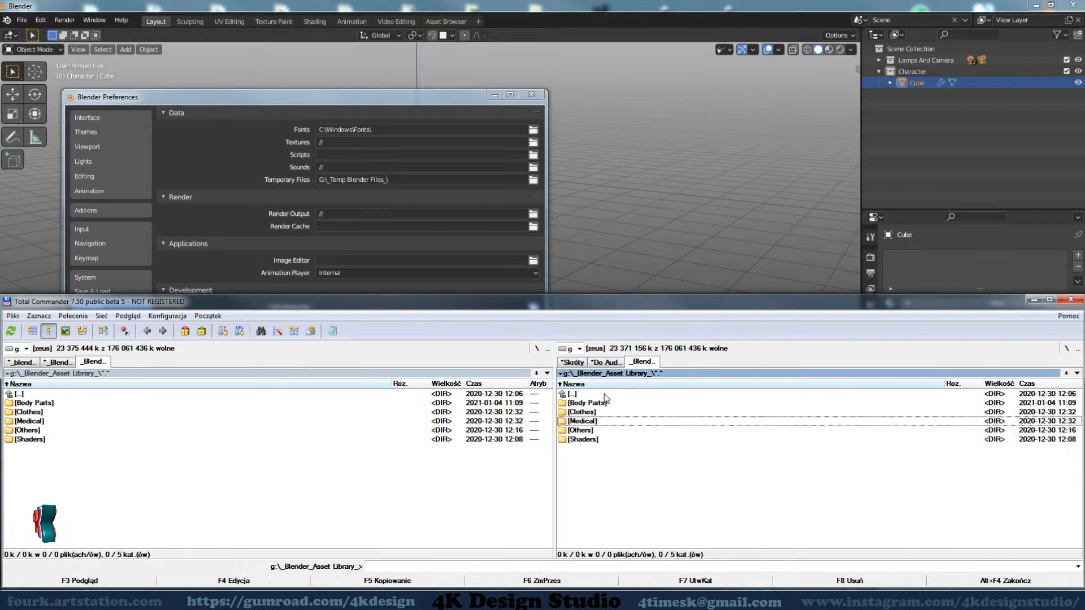
pyautogui.doubleClick(602, 432)
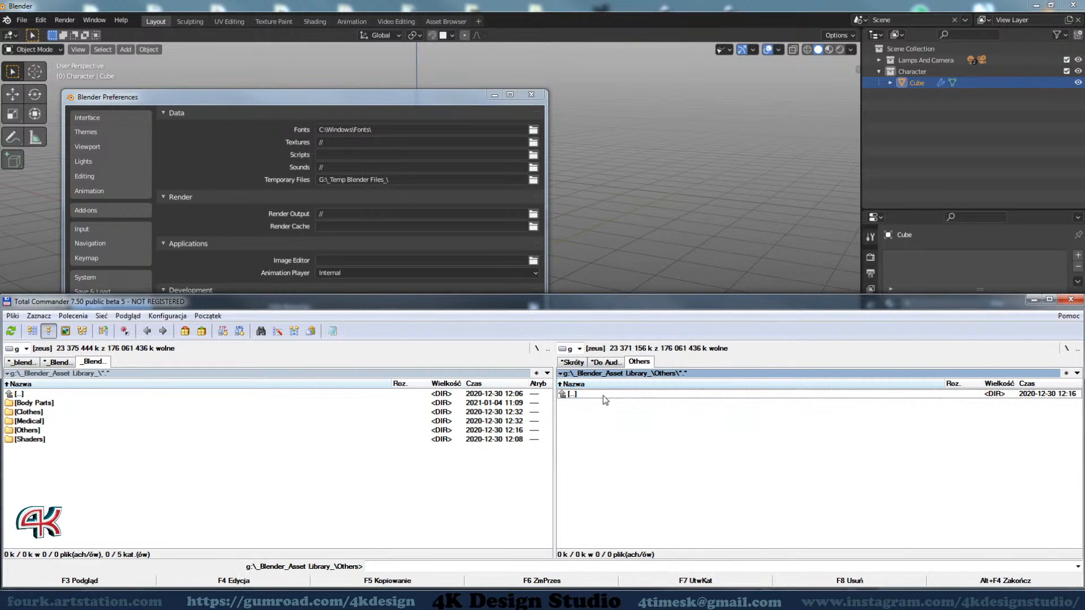
pyautogui.doubleClick(605, 395)
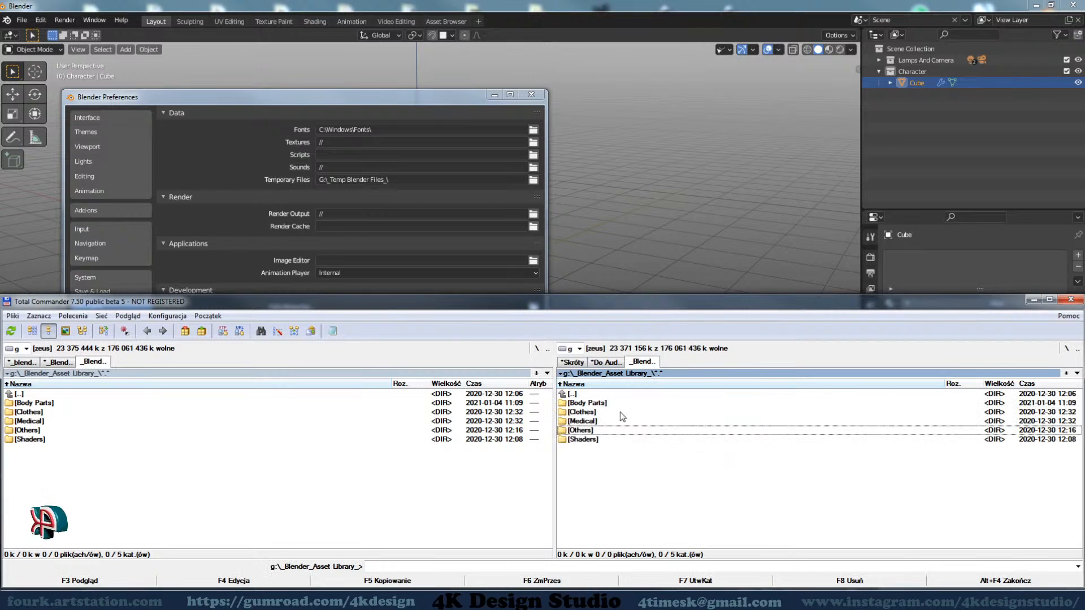
pyautogui.doubleClick(601, 439)
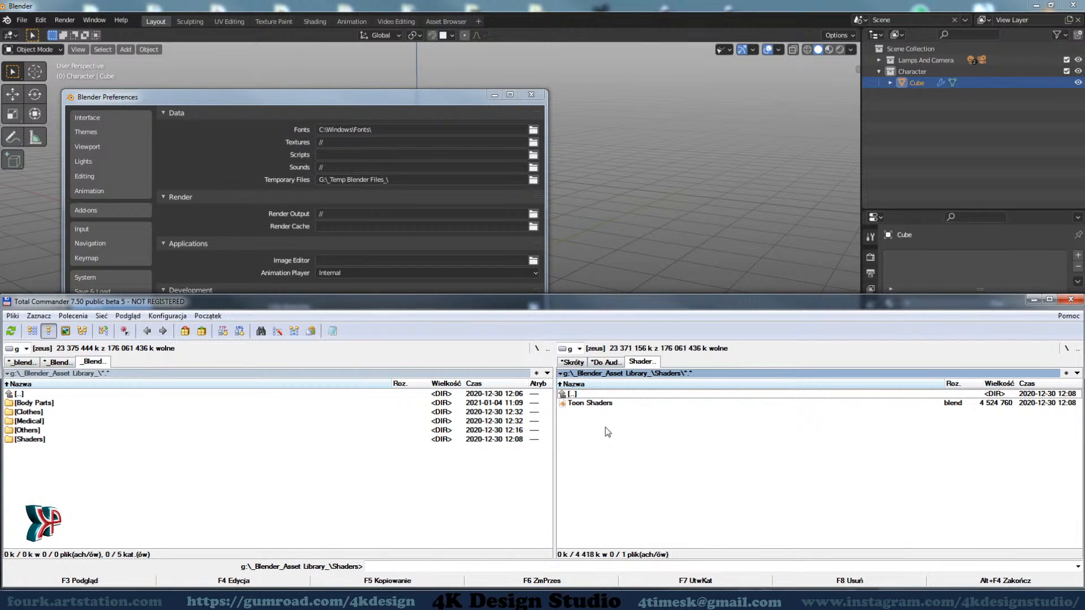
pyautogui.doubleClick(608, 394)
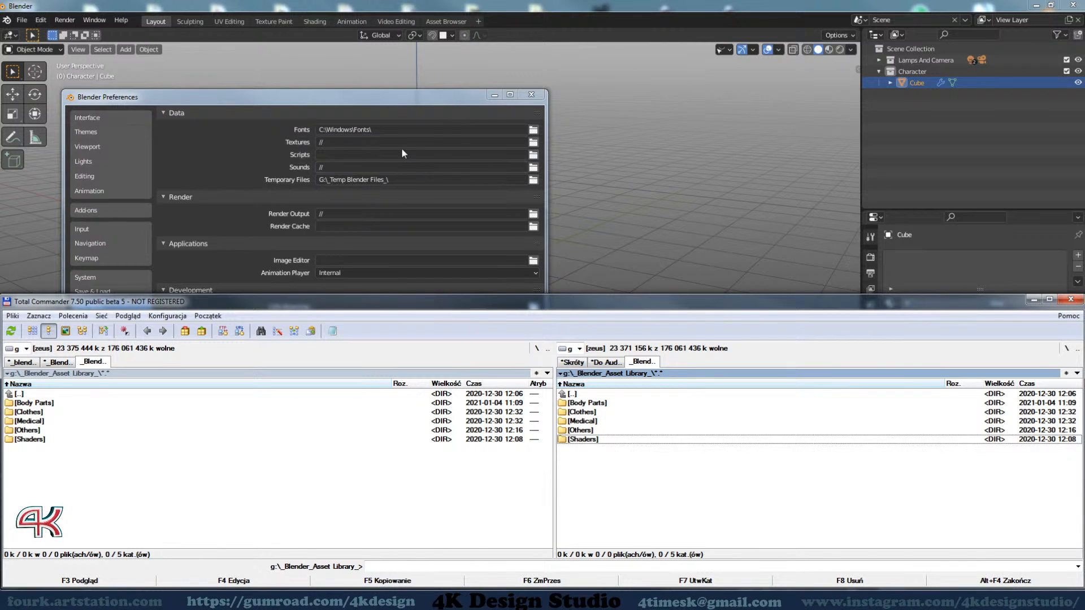
# Switch back to Blender Preferences to compare the Asset Libraries paths with the folders, and close the Preferences window
pyautogui.click(403, 96)
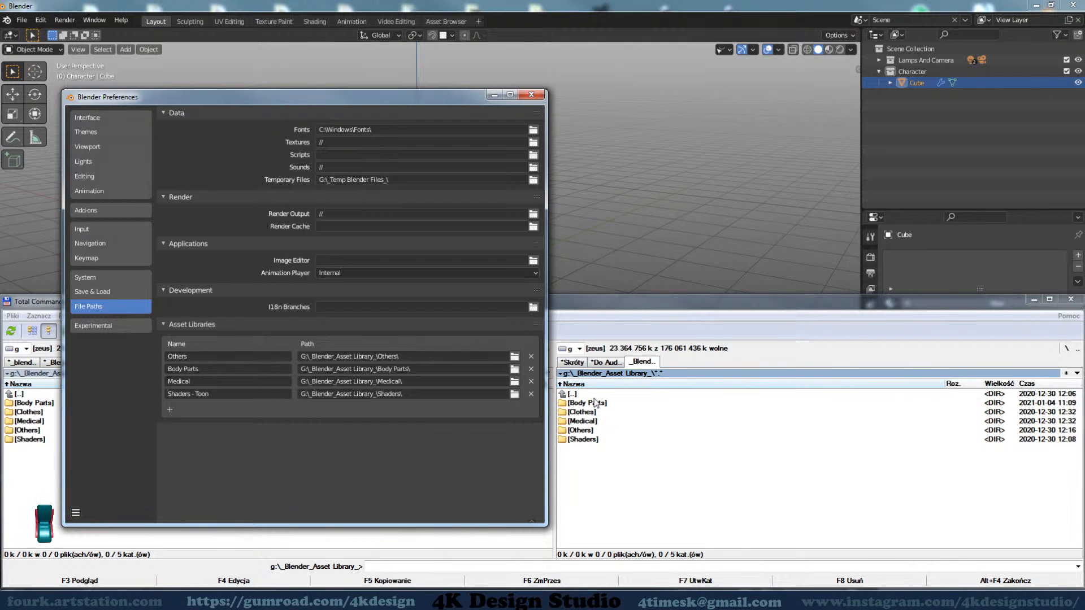
pyautogui.click(532, 96)
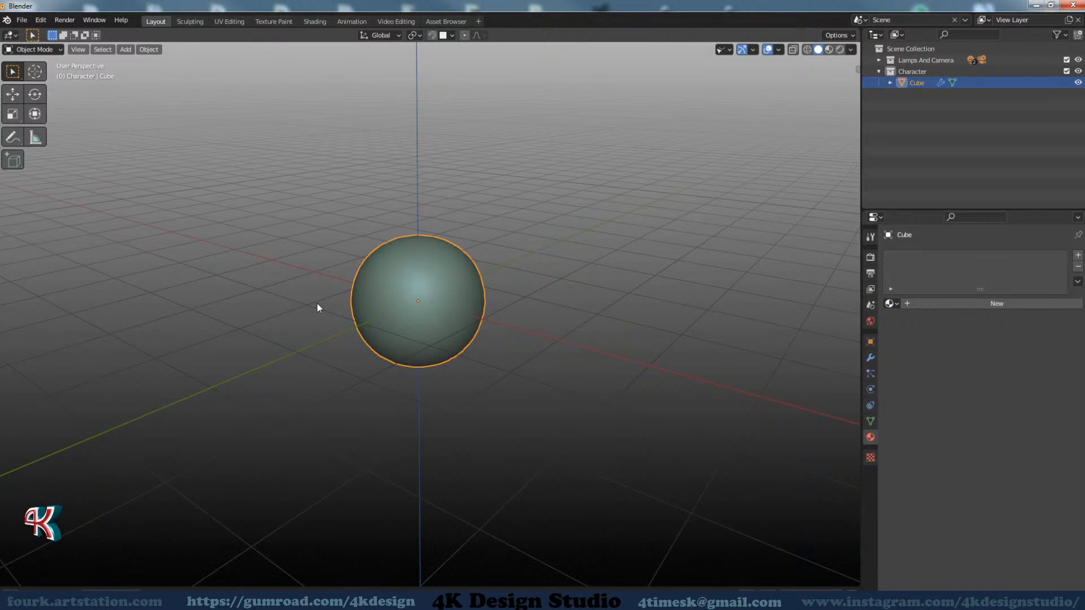
# Reveal the Asset Browser area beneath the 3D viewport and adjust its height to about a quarter of the window
pyautogui.click(10, 35)
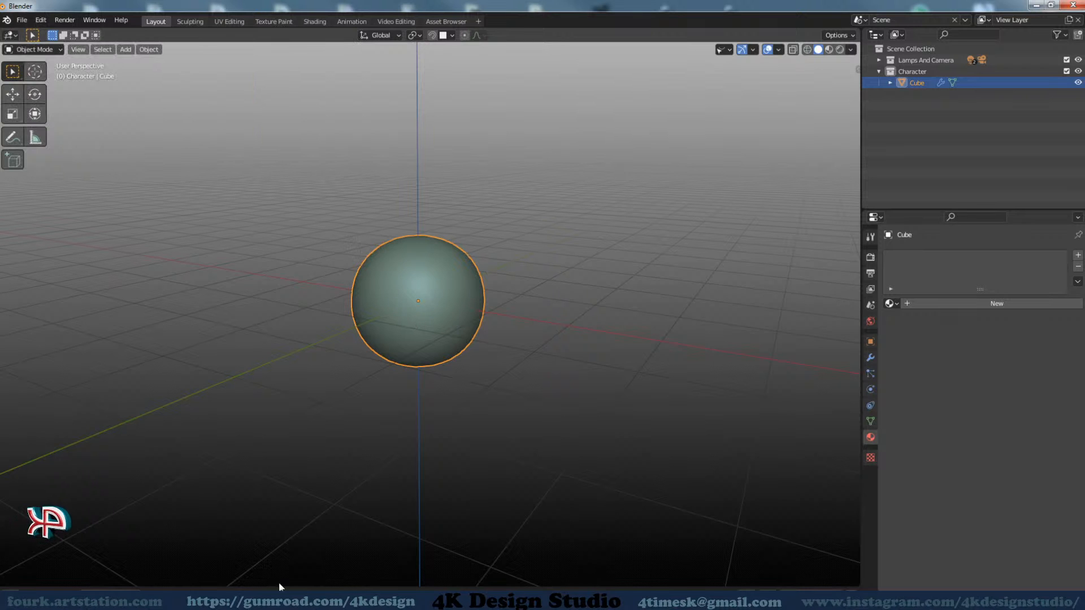
pyautogui.moveTo(286, 586); pyautogui.dragTo(322, 371)
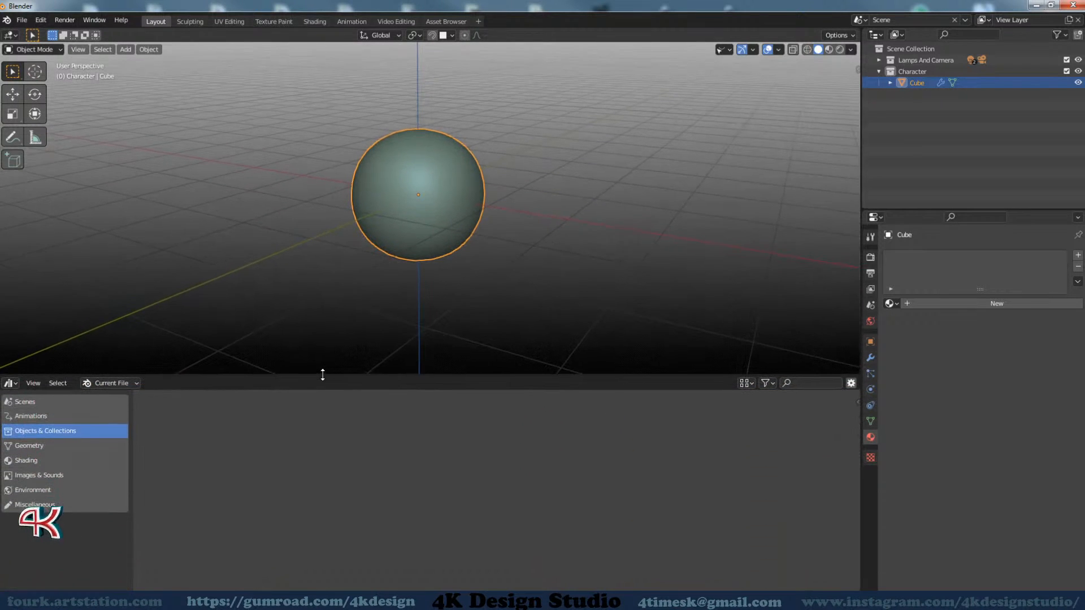
pyautogui.click(10, 383)
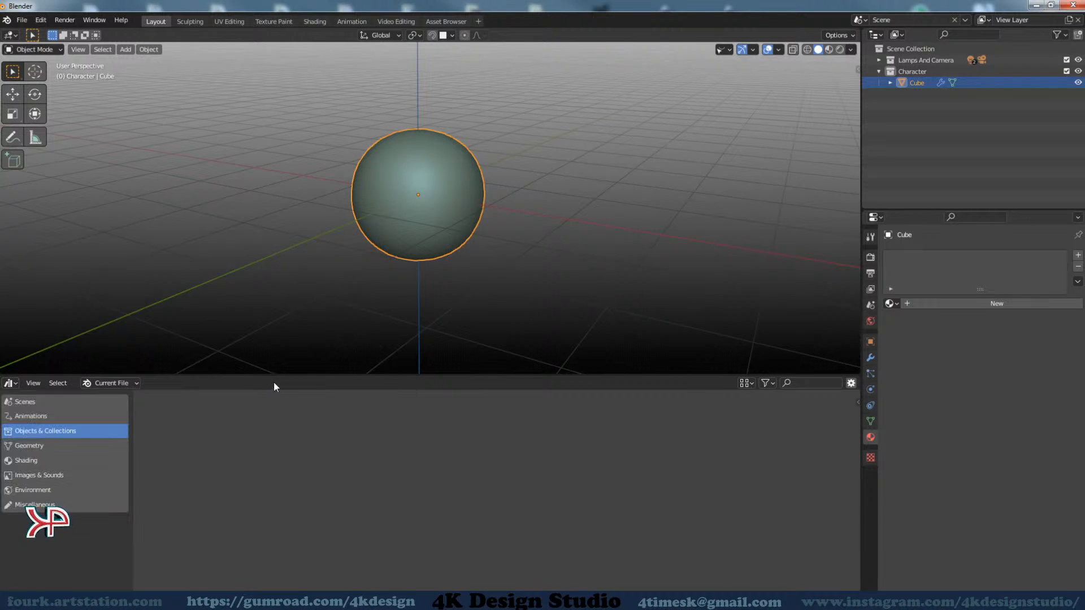
pyautogui.moveTo(275, 376); pyautogui.dragTo(271, 435)
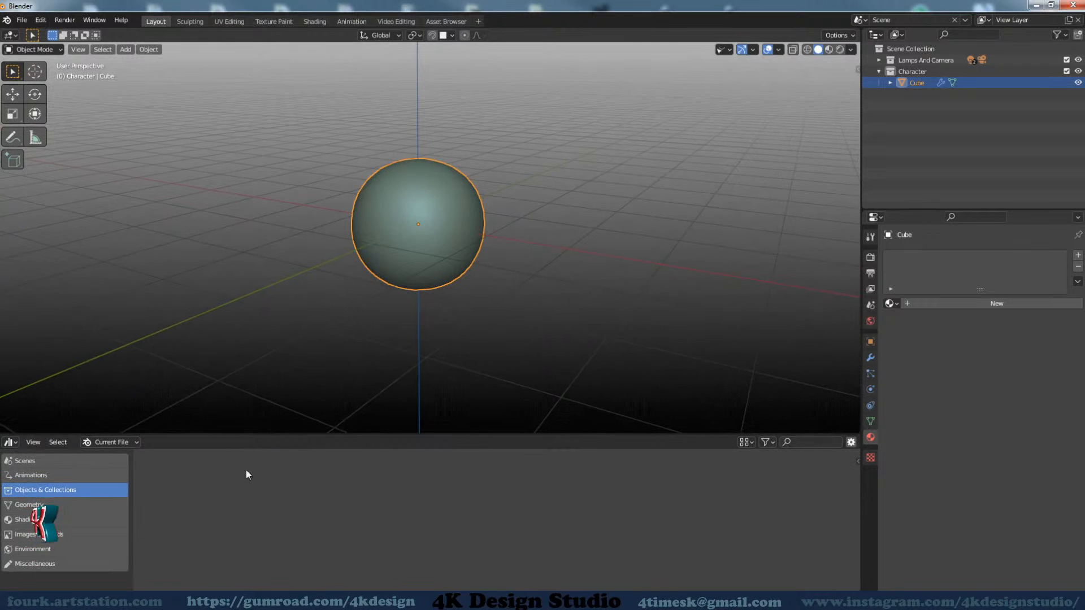
pyautogui.moveTo(364, 307); pyautogui.dragTo(383, 329, button='middle')
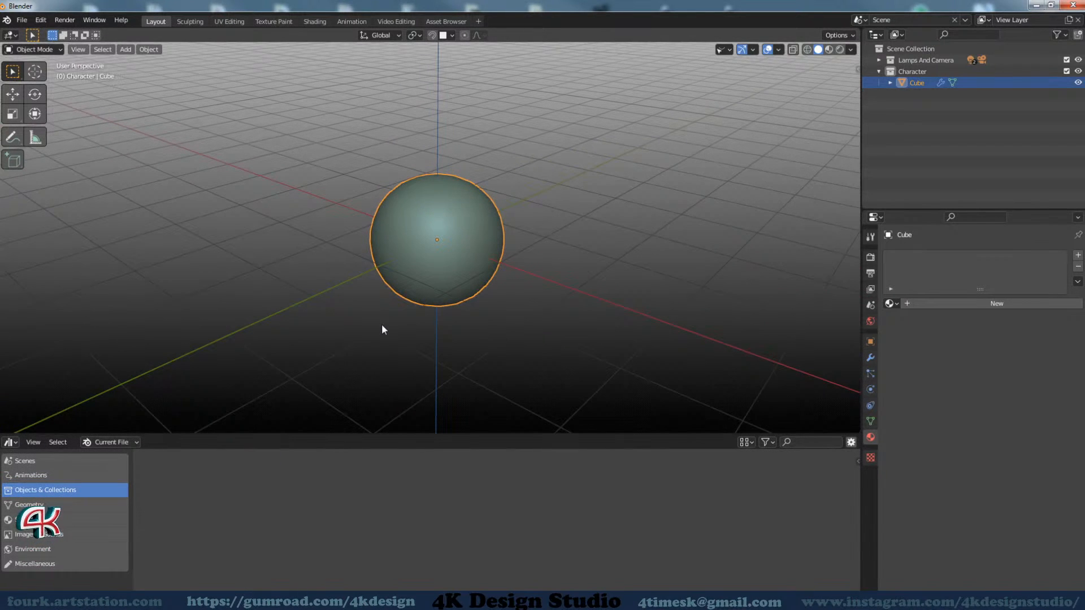
# Show the Asset Browser's library choices, then reopen Preferences and enlarge it to display the whole Asset Libraries list
pyautogui.click(43, 22)
pyautogui.click(42, 22)
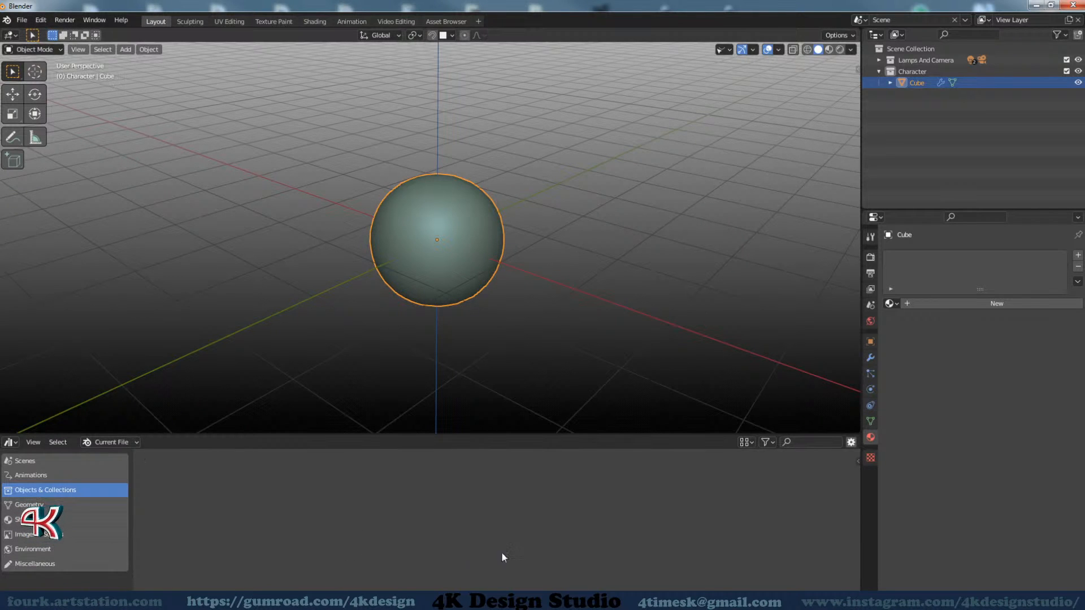
pyautogui.click(117, 444)
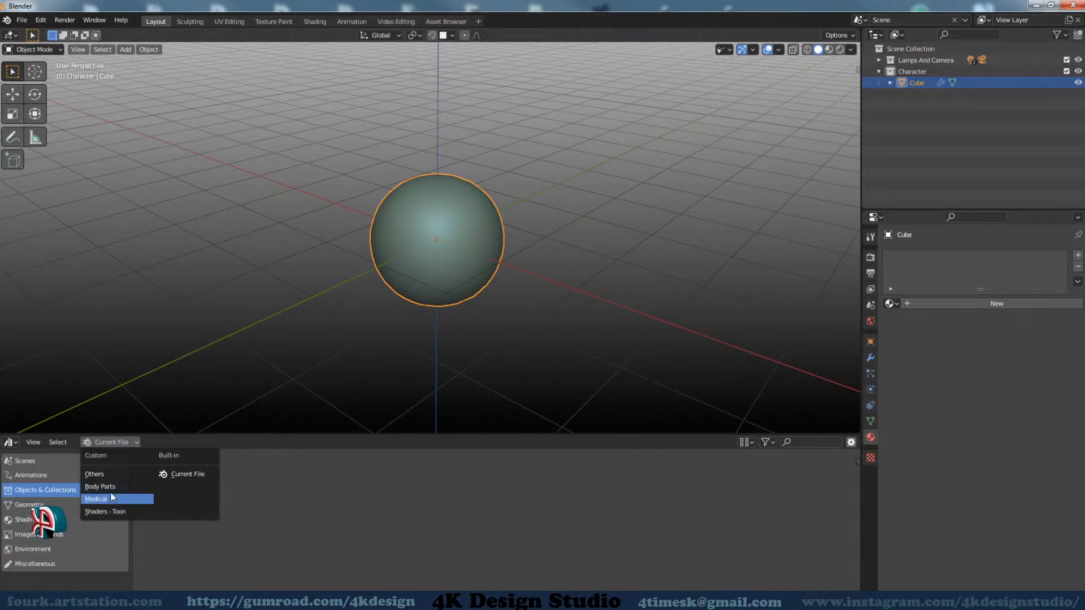
pyautogui.click(45, 21)
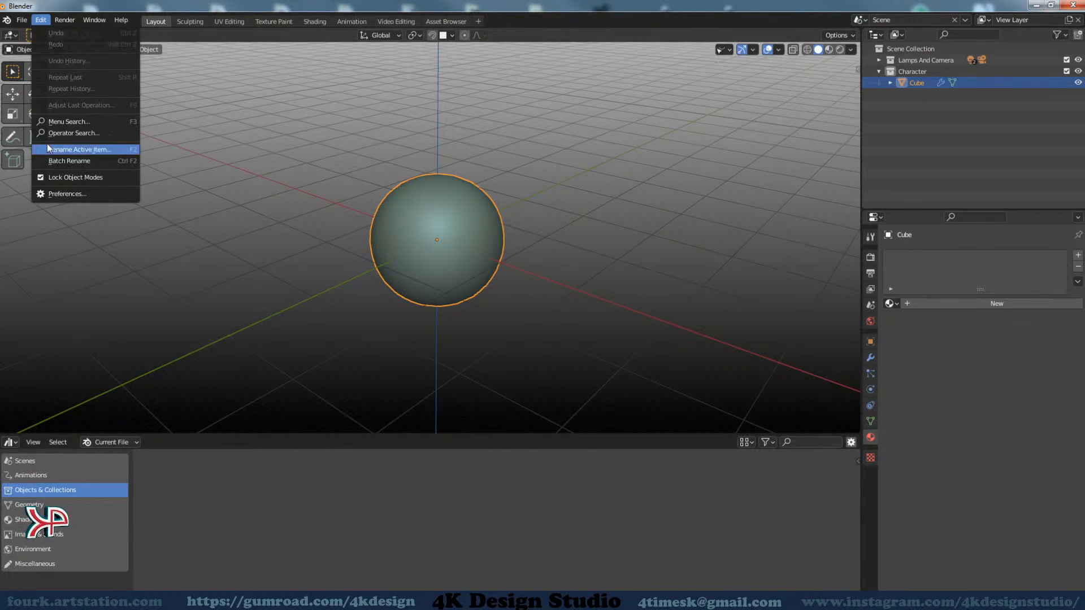
pyautogui.click(62, 192)
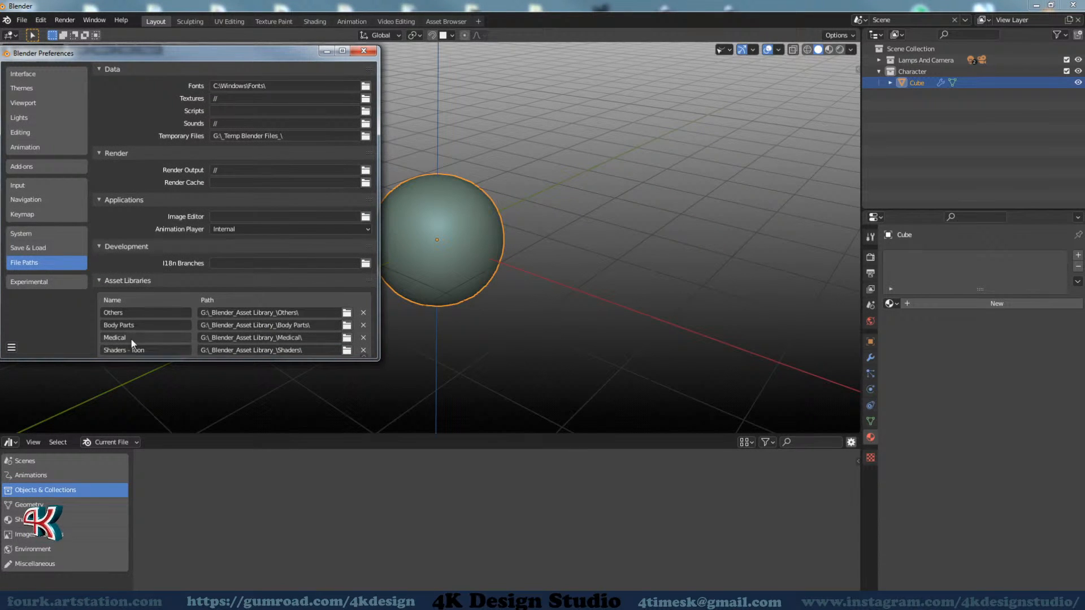
pyautogui.moveTo(137, 360); pyautogui.dragTo(148, 396)
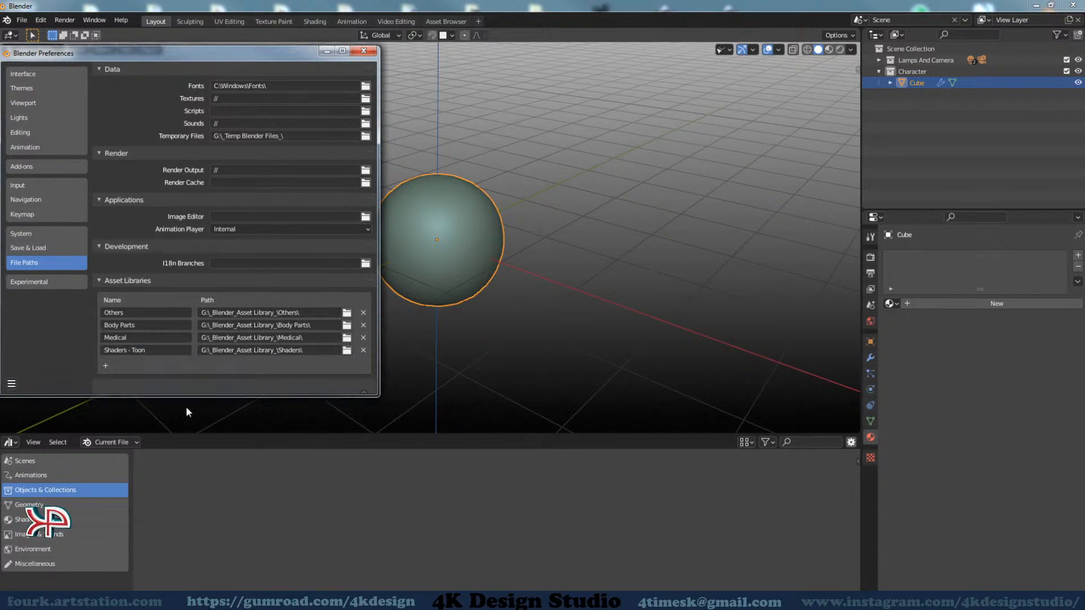
# Compare the Asset Browser's library choices with the Asset Libraries entries and close the Preferences window
pyautogui.click(127, 443)
pyautogui.click(127, 443)
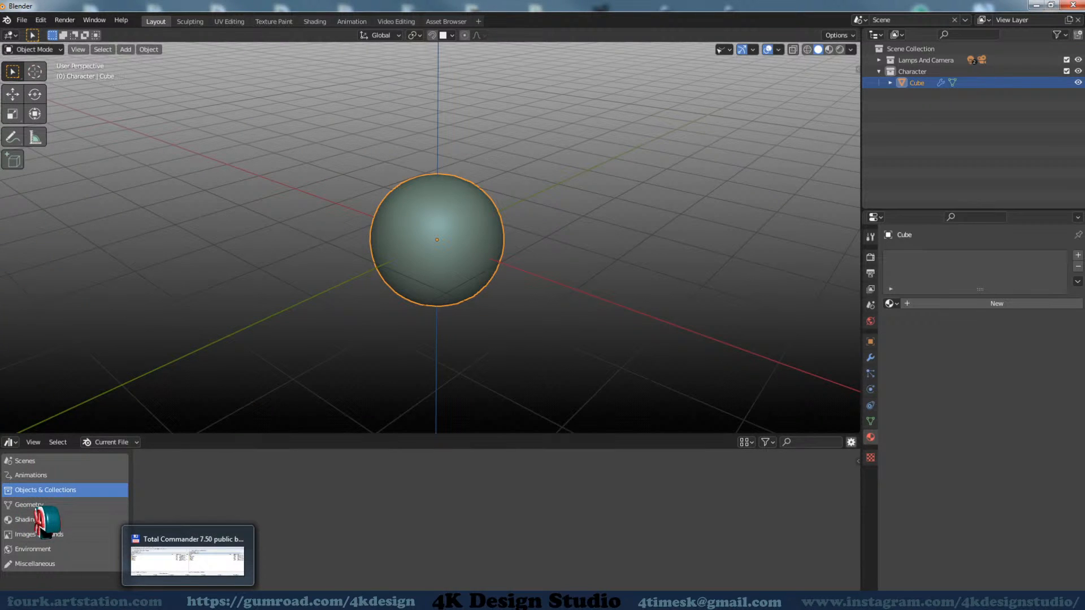
pyautogui.moveTo(221, 601)
pyautogui.click(543, 548)
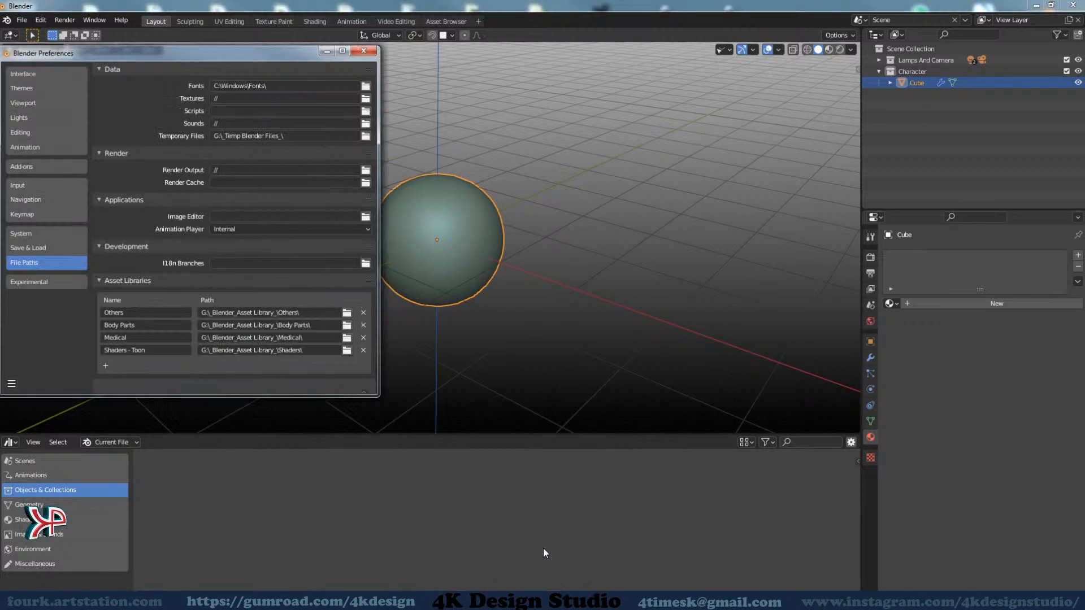
pyautogui.click(364, 52)
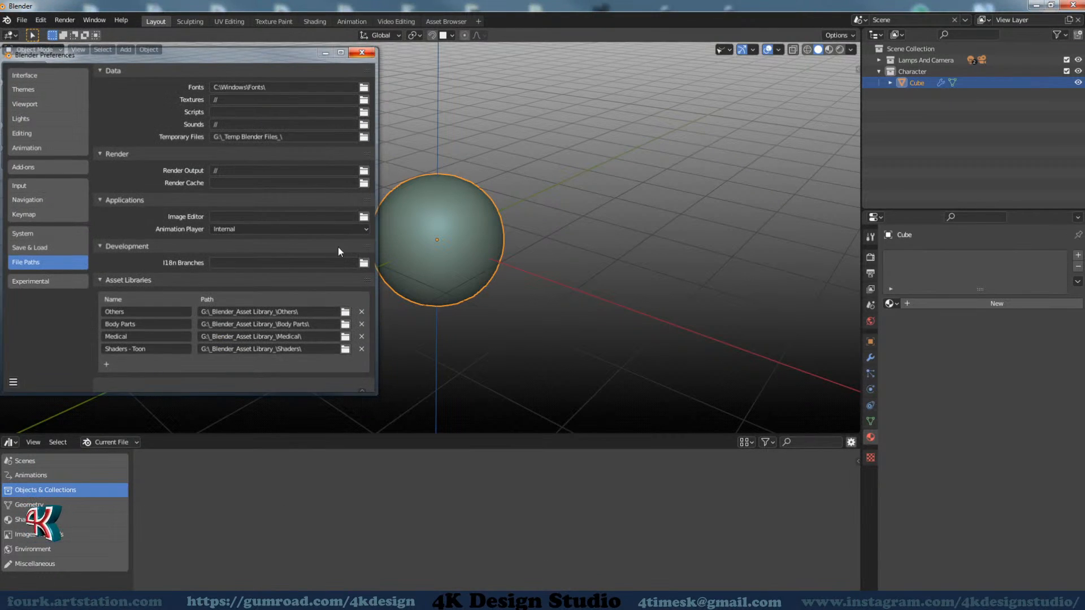
# Switch the Asset Browser from the current file to the Medical library and make its area slightly shorter
pyautogui.click(98, 443)
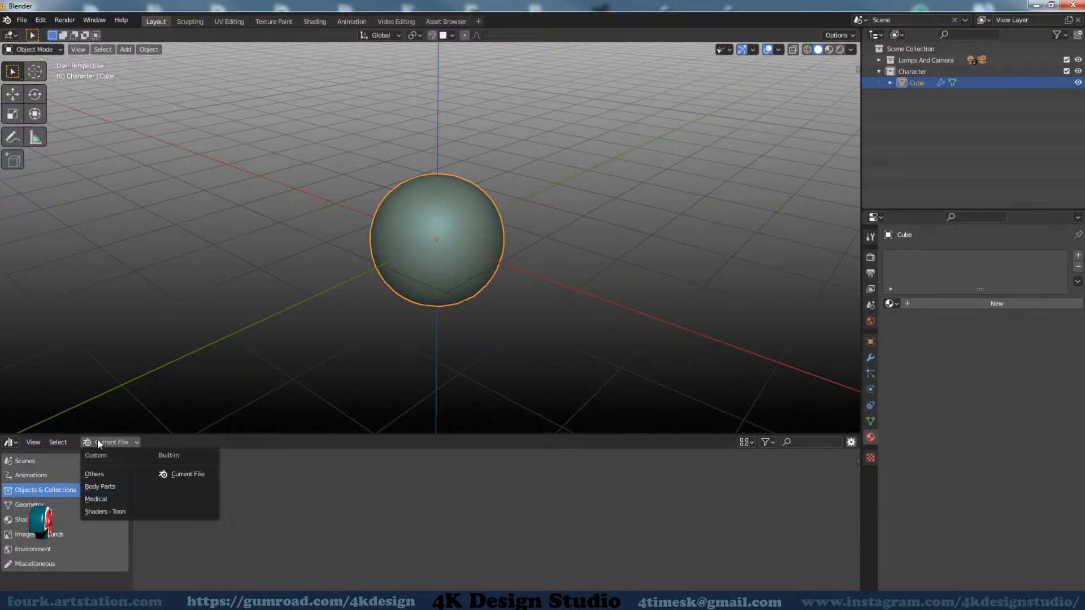
pyautogui.click(104, 500)
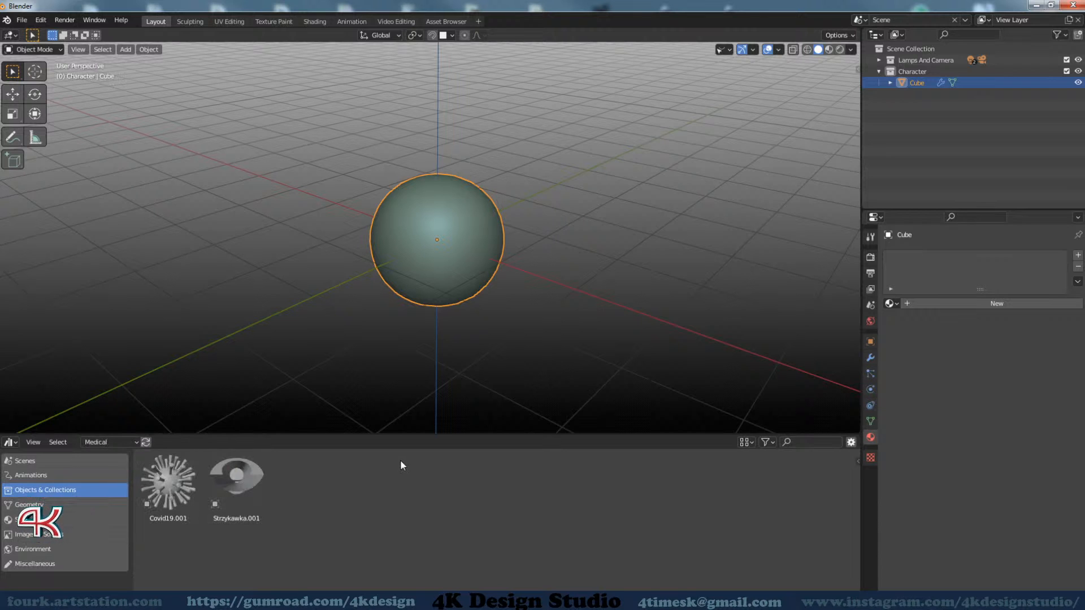
pyautogui.moveTo(404, 435); pyautogui.dragTo(404, 460)
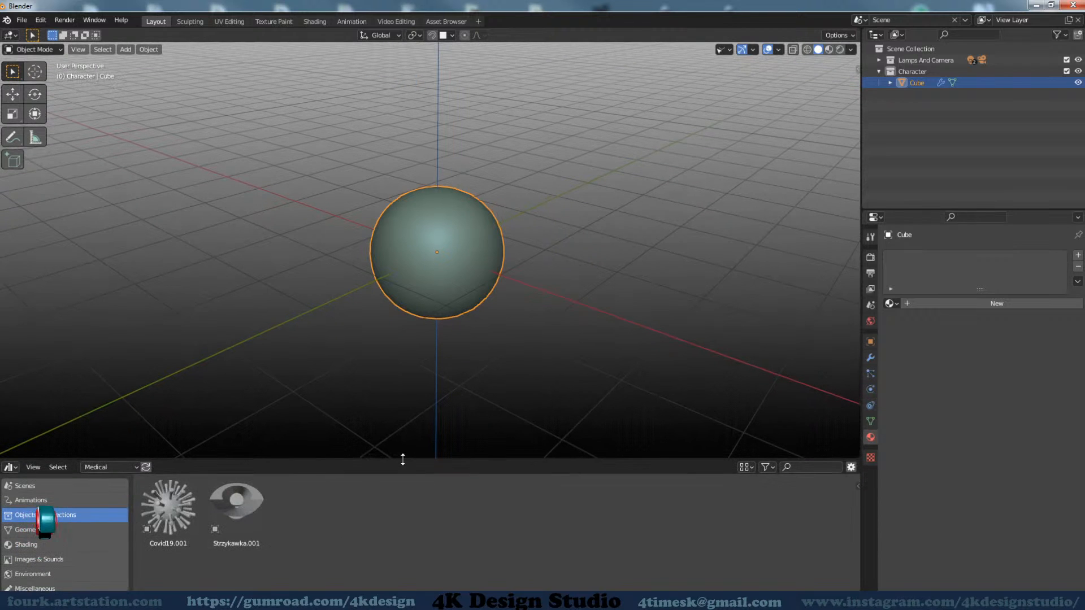
# Delete the sphere-shaped Cube object from the Character collection
pyautogui.moveTo(551, 313)
pyautogui.mouseDown(button='middle')
pyautogui.moveTo(532, 277)
pyautogui.moveTo(544, 298)
pyautogui.mouseUp(button='middle')
pyautogui.moveTo(487, 322); pyautogui.dragTo(465, 361, button='middle')
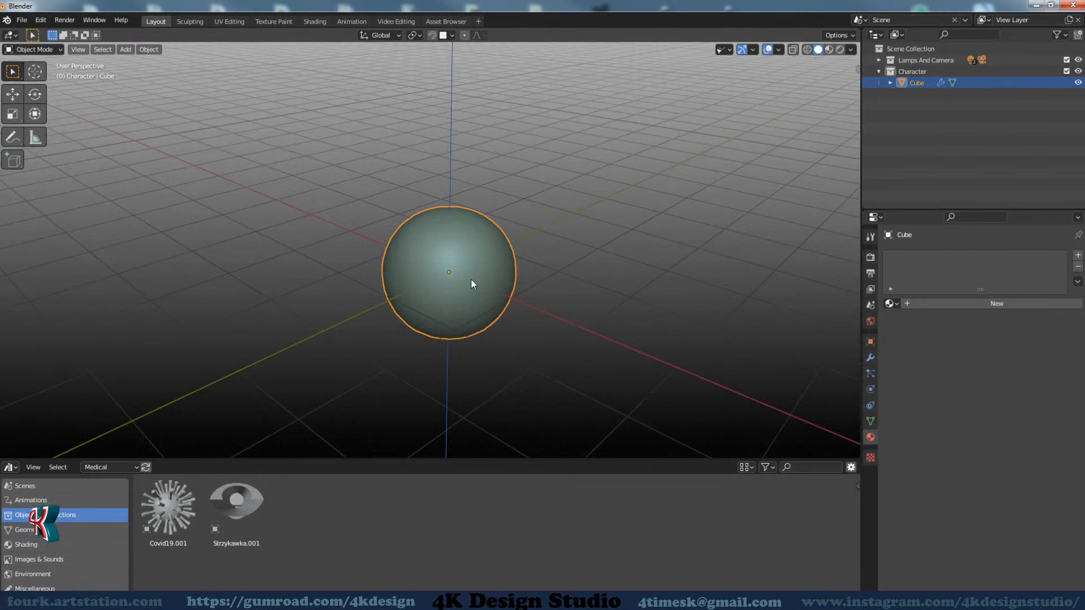
pyautogui.press('Delete')
pyautogui.moveTo(368, 338); pyautogui.dragTo(383, 340, button='middle')
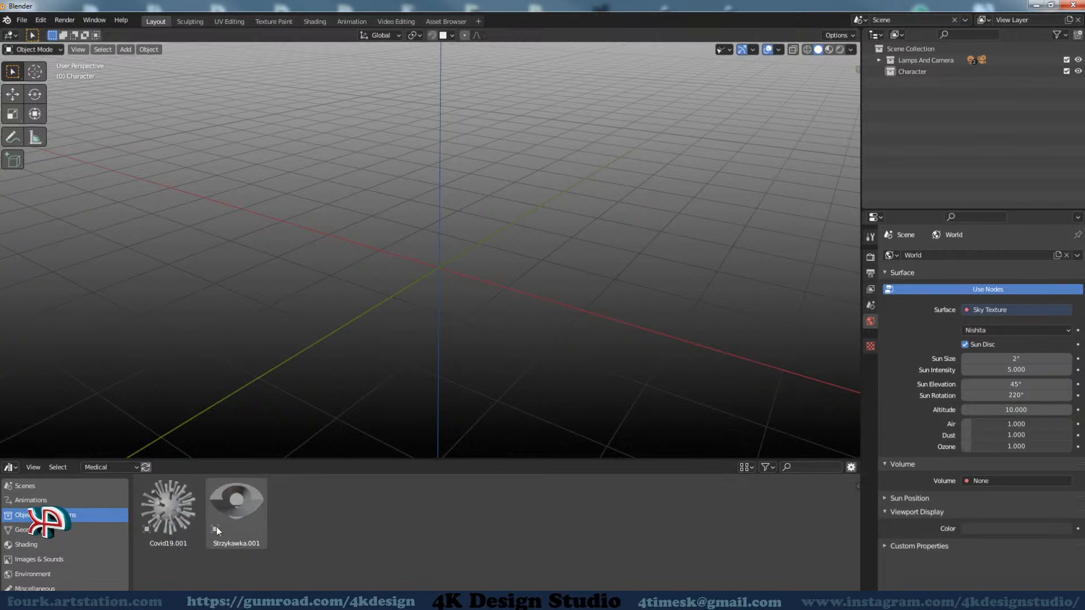
# Place three separate copies of the Covid19.001 asset from the Medical library into the 3D scene
pyautogui.moveTo(167, 518); pyautogui.dragTo(418, 260)
pyautogui.scroll(-5, 361, 346)
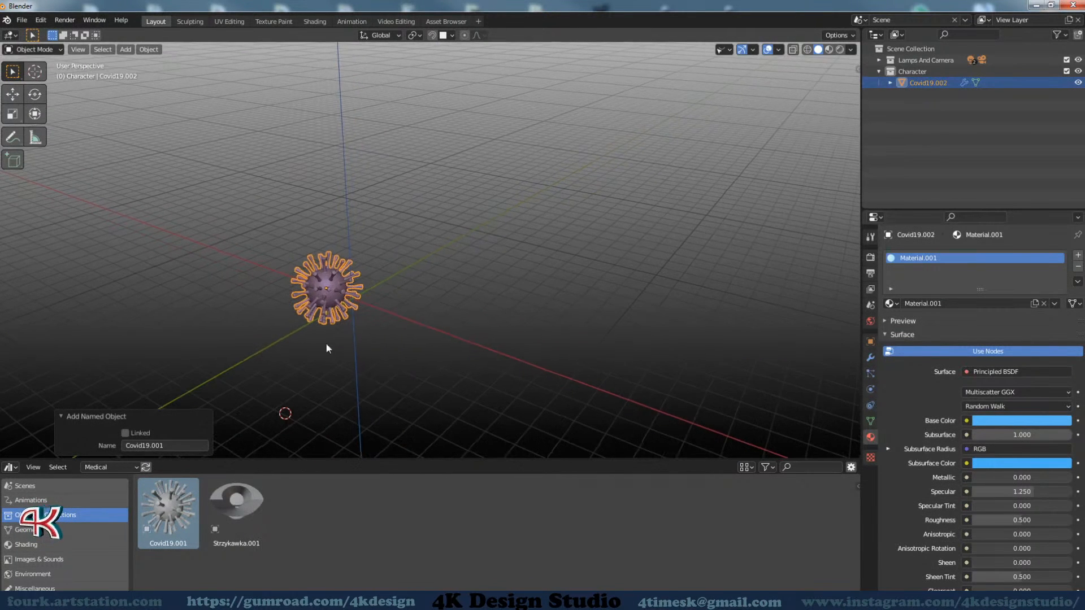
pyautogui.moveTo(327, 345); pyautogui.dragTo(372, 328, button='middle')
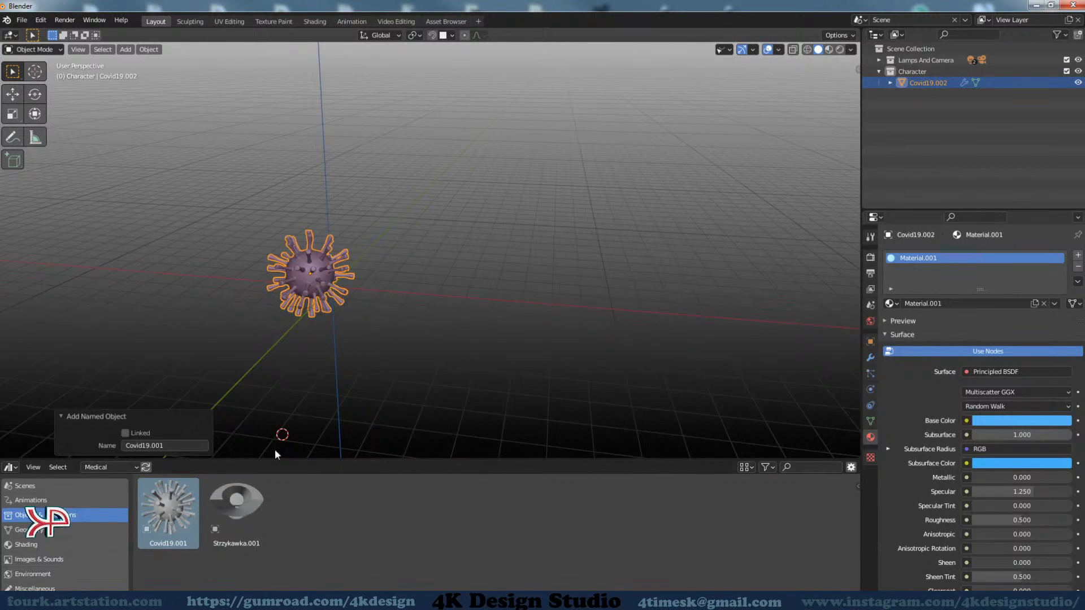
pyautogui.moveTo(167, 511); pyautogui.dragTo(557, 252)
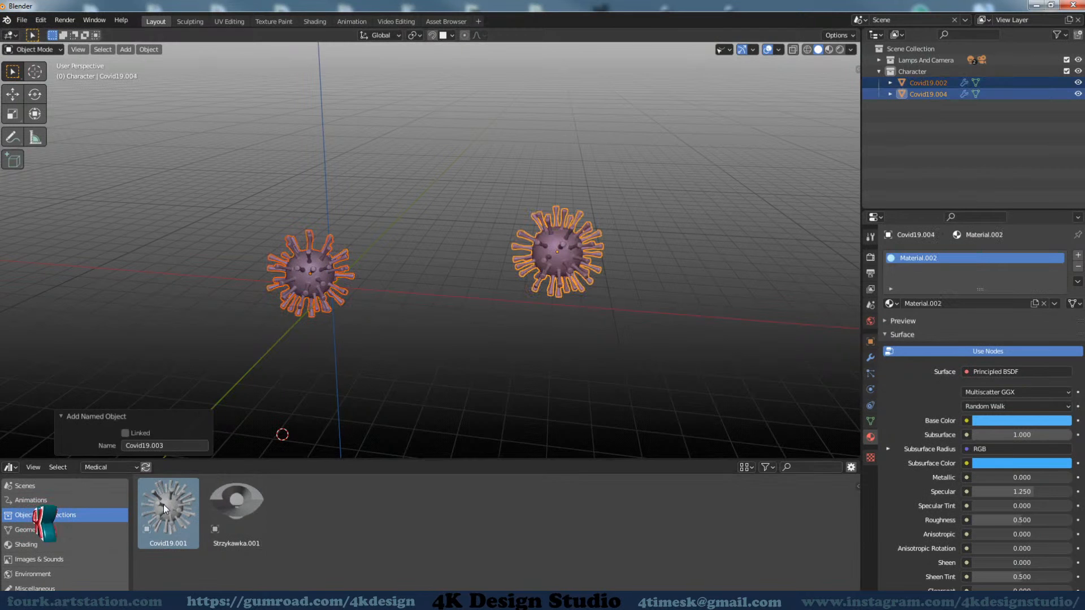
pyautogui.moveTo(165, 505); pyautogui.dragTo(462, 260)
pyautogui.moveTo(462, 260); pyautogui.dragTo(450, 283, button='middle')
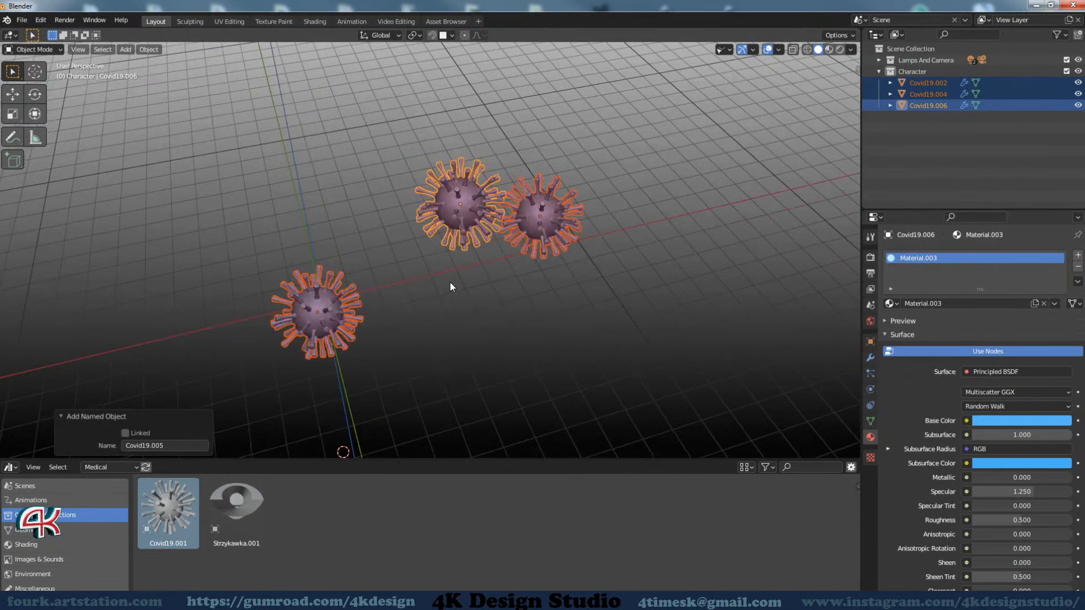
# Try scaling the three Covid19 copies together and the Covid19.006 copy on its own
pyautogui.scroll(-2, 450, 283)
pyautogui.moveTo(614, 333); pyautogui.dragTo(608, 335, button='middle')
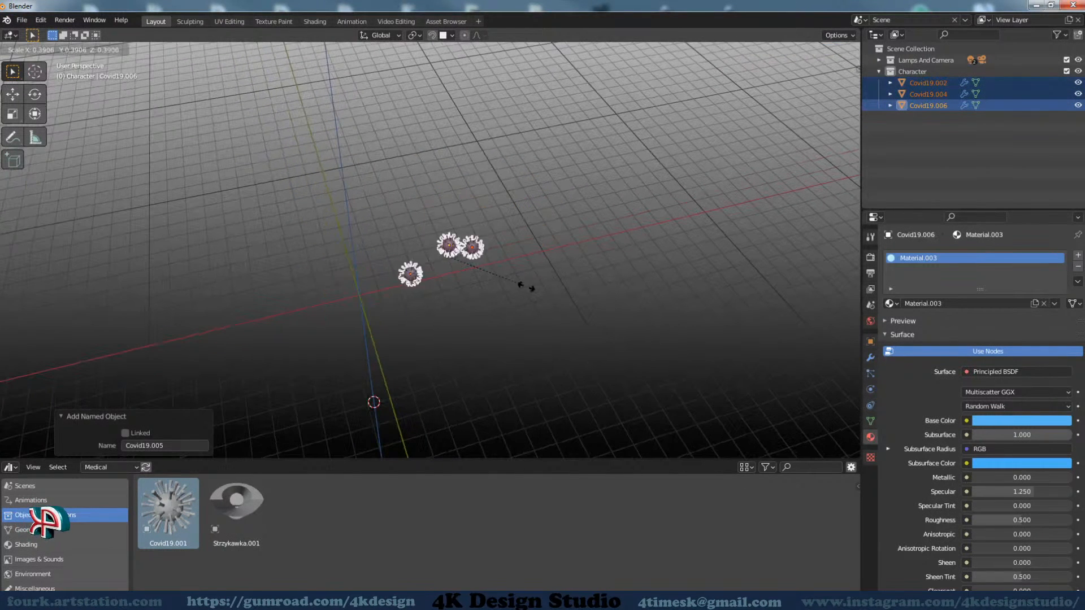
pyautogui.click(459, 240)
pyautogui.press('s')
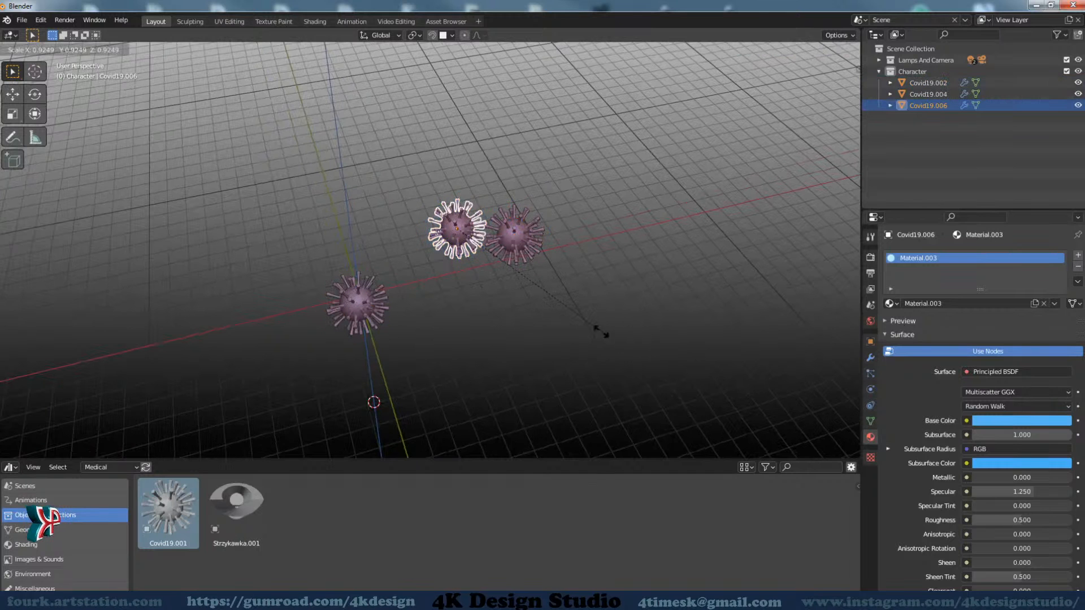
pyautogui.rightClick(553, 340)
pyautogui.moveTo(553, 340); pyautogui.dragTo(546, 275, button='middle')
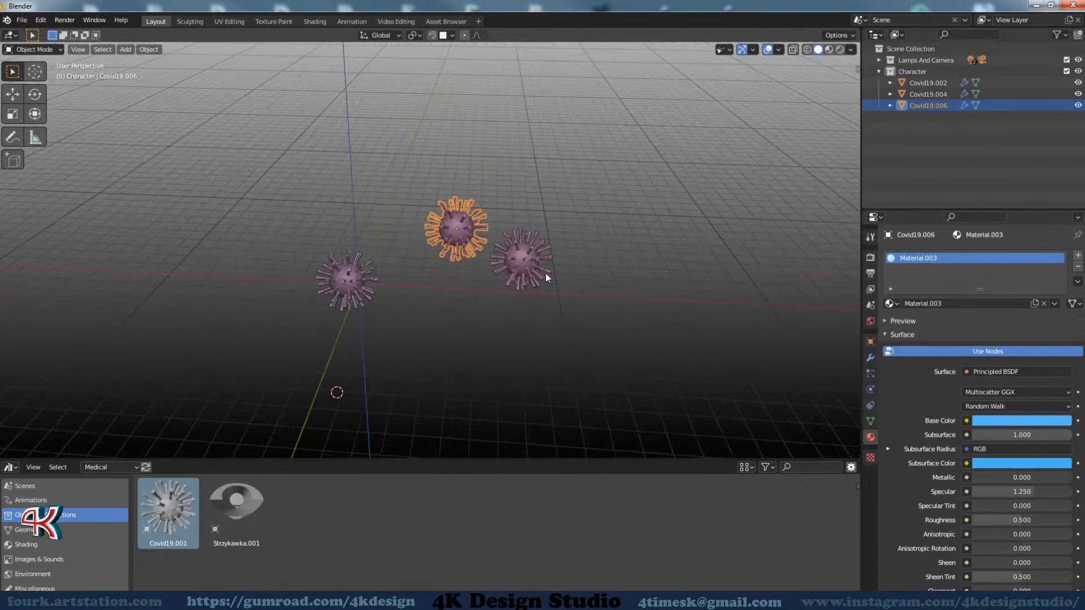
# Place the Strzykawka.001 syringe asset beside the virus objects, inspect it and delete it from the scene
pyautogui.scroll(2, 517, 271)
pyautogui.keyDown('shift'); pyautogui.moveTo(473, 301); pyautogui.dragTo(492, 323, button='middle'); pyautogui.keyUp('shift')
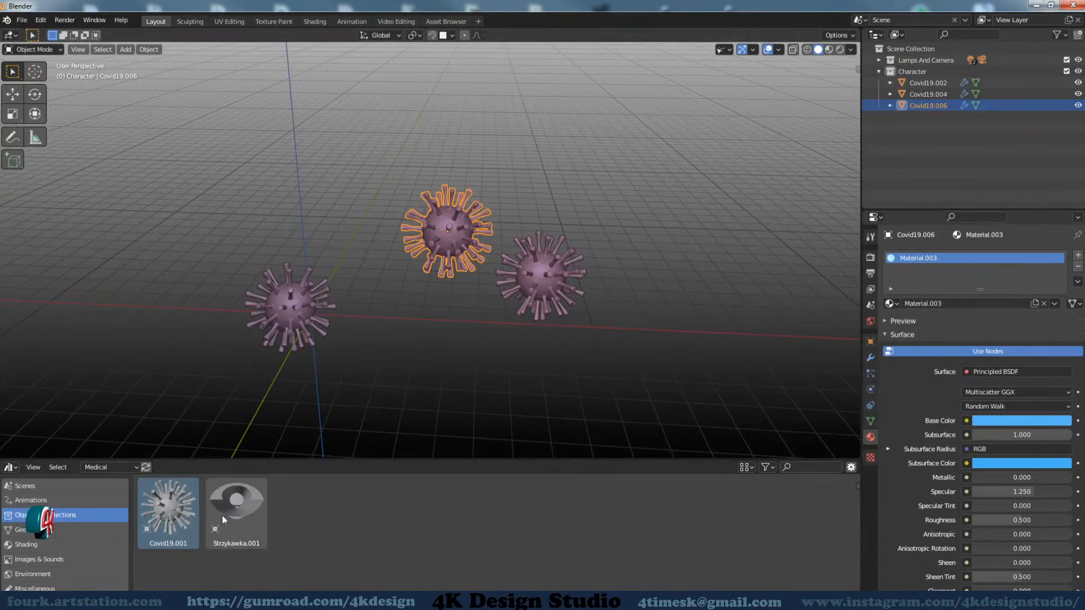
pyautogui.moveTo(222, 516); pyautogui.dragTo(637, 319)
pyautogui.moveTo(636, 320); pyautogui.dragTo(564, 339, button='middle')
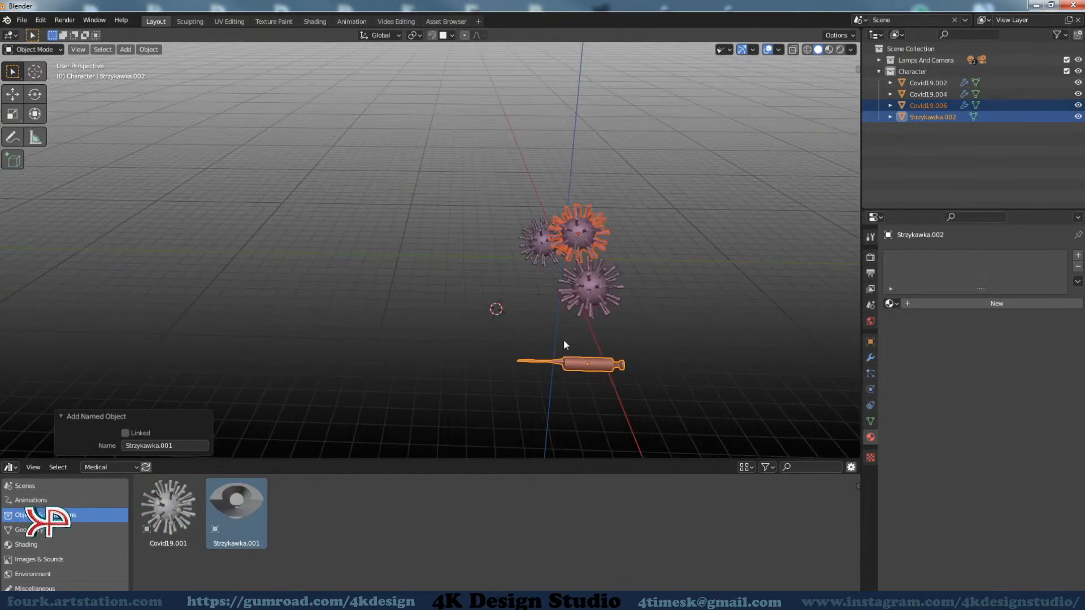
pyautogui.scroll(3, 570, 367)
pyautogui.scroll(-3, 604, 371)
pyautogui.moveTo(604, 371); pyautogui.dragTo(514, 304, button='middle')
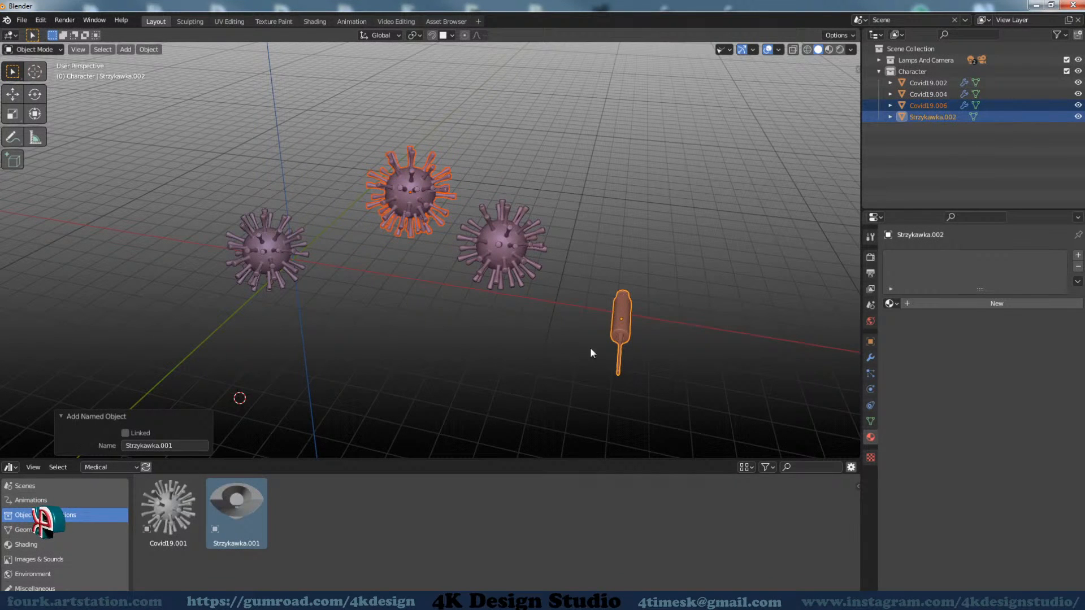
pyautogui.click(630, 315)
pyautogui.keyDown('shift'); pyautogui.rightClick(667, 339); pyautogui.keyUp('shift')
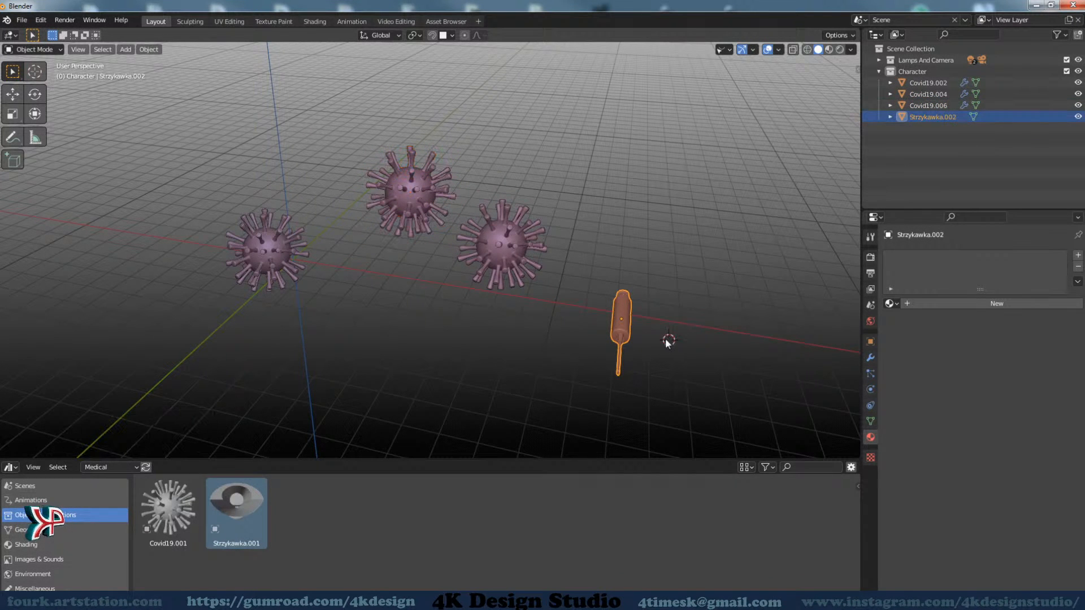
pyautogui.press('Delete')
# Delete the three Covid19 objects from the Character collection
pyautogui.keyDown('shift'); pyautogui.rightClick(527, 241); pyautogui.keyUp('shift')
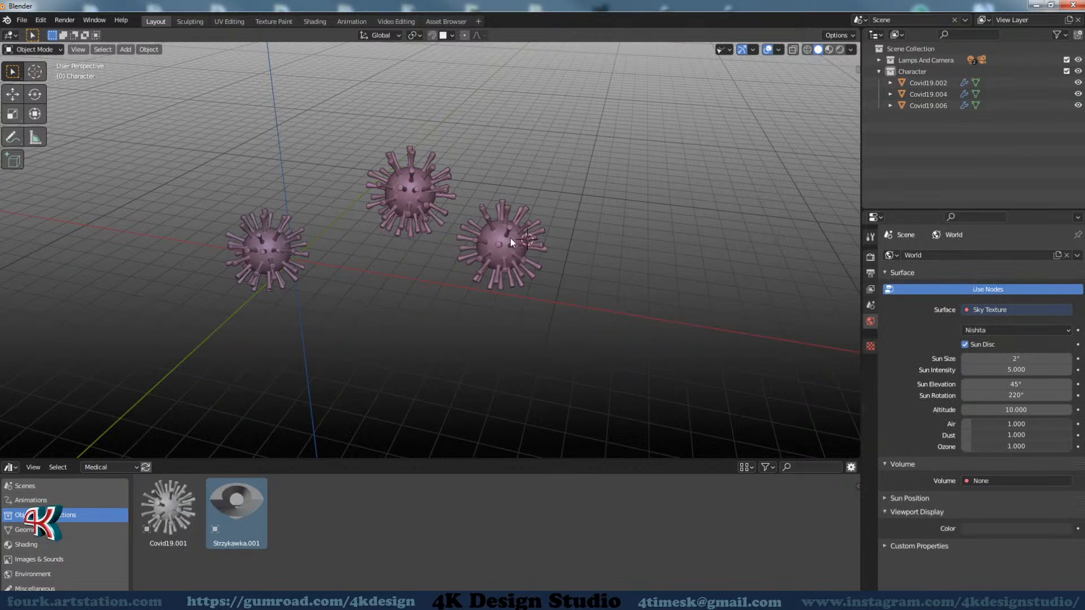
pyautogui.click(510, 238)
pyautogui.press('Delete')
pyautogui.click(421, 196)
pyautogui.press('Delete')
pyautogui.click(286, 252)
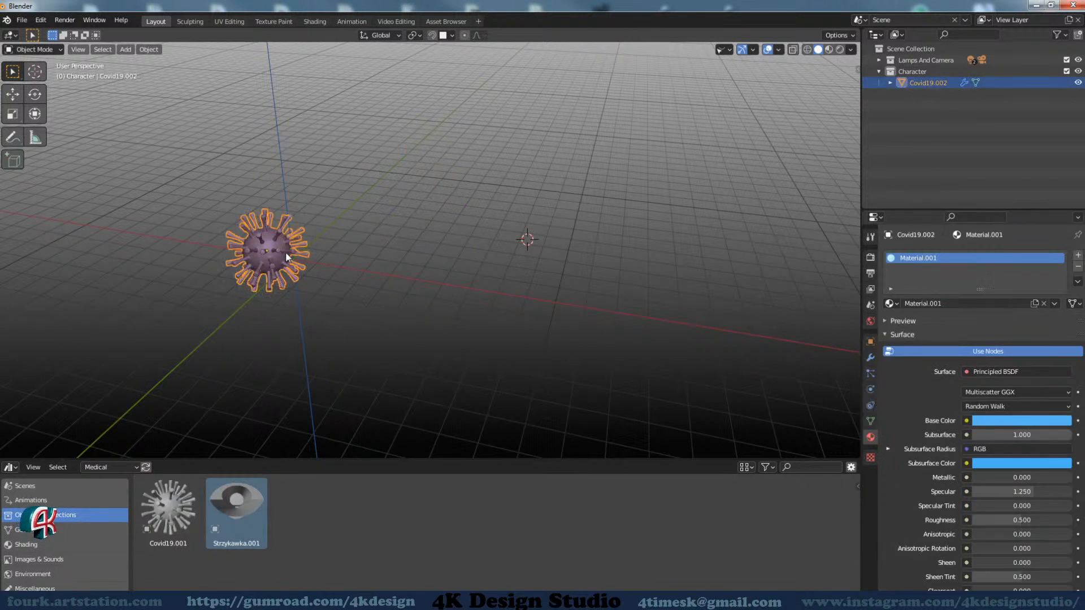
pyautogui.press('Delete')
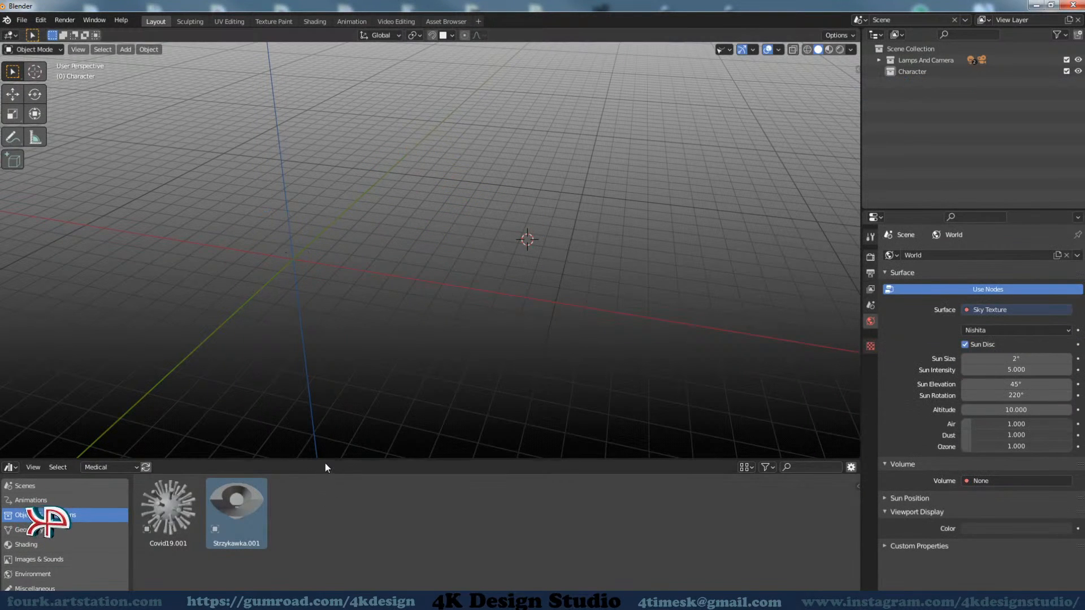
# Switch the Asset Browser to the Body Parts library and enlarge its area to show two rows of assets
pyautogui.moveTo(325, 459)
pyautogui.mouseDown()
pyautogui.moveTo(326, 496)
pyautogui.moveTo(327, 479)
pyautogui.mouseUp()
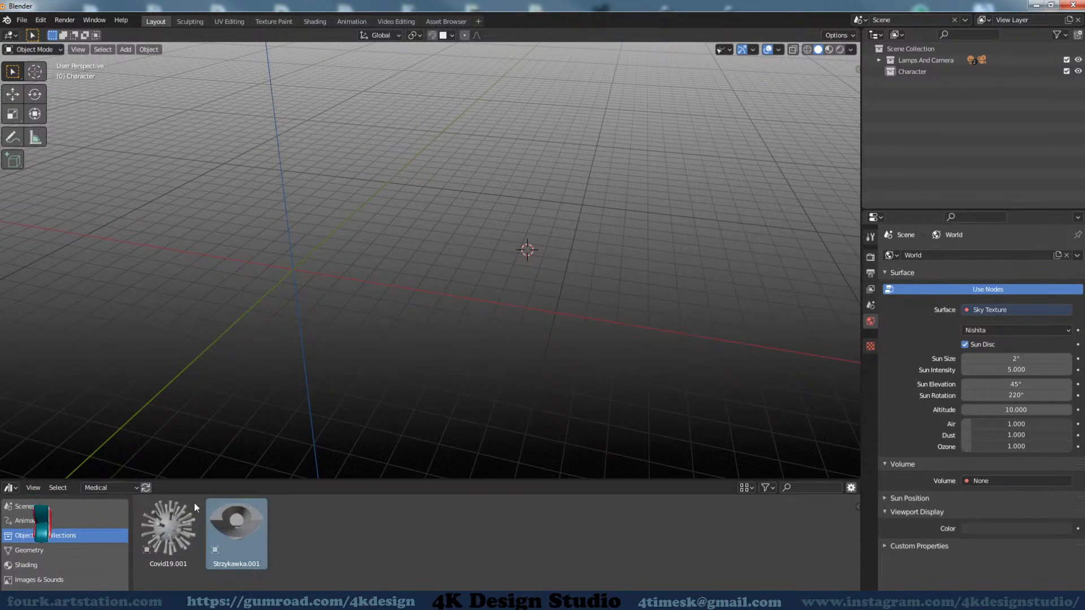
pyautogui.click(107, 486)
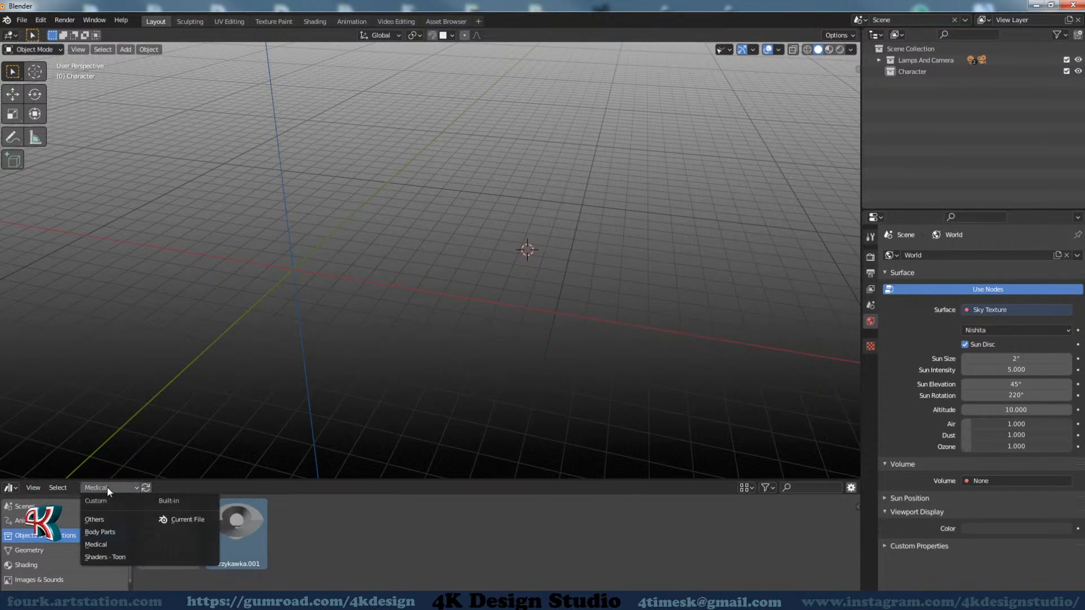
pyautogui.click(109, 532)
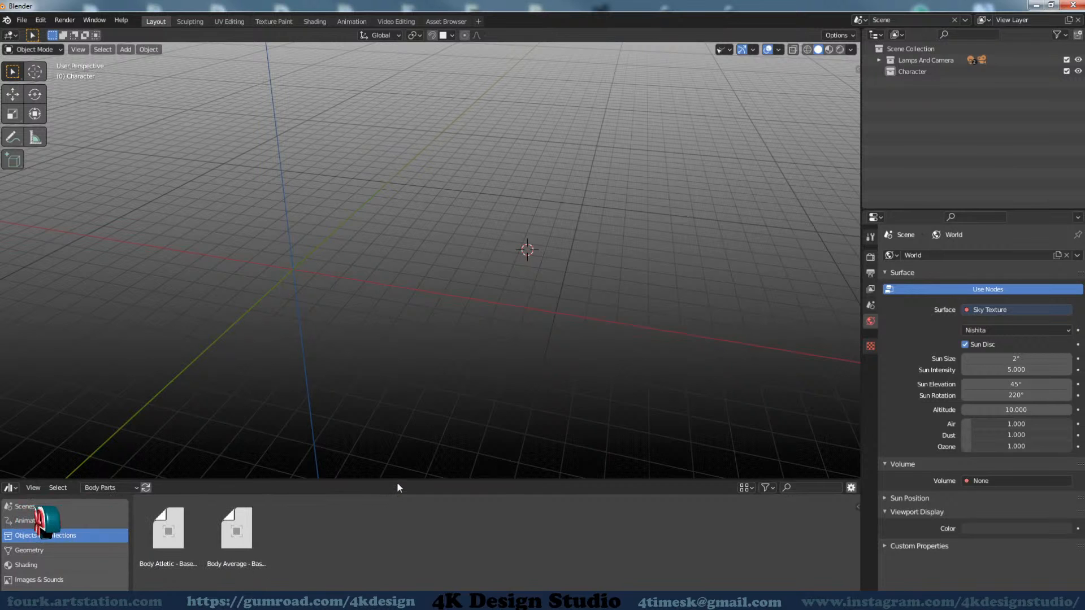
pyautogui.moveTo(398, 480); pyautogui.dragTo(418, 431)
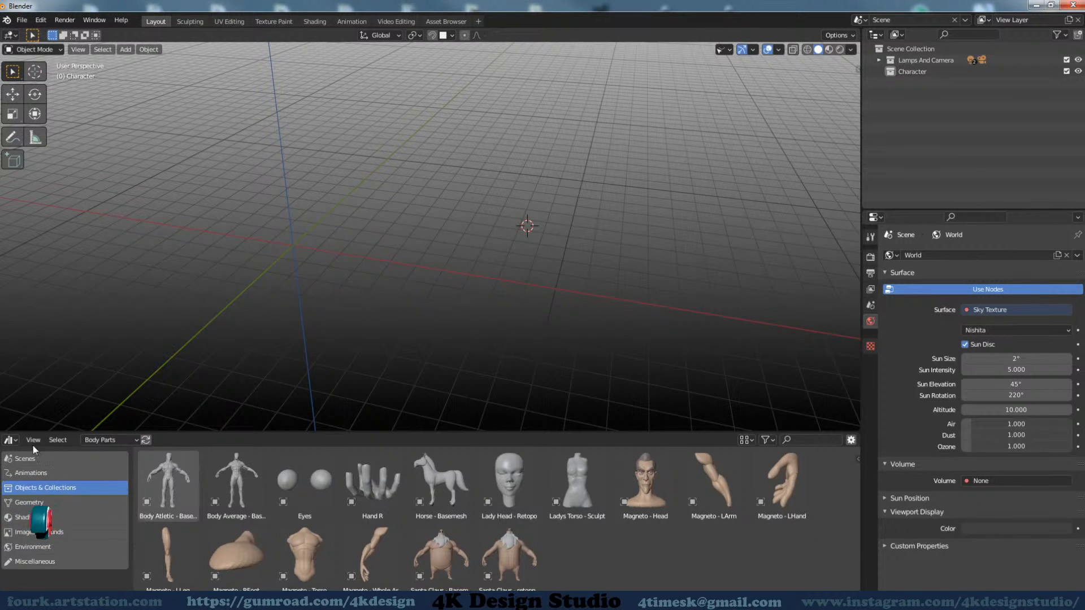
pyautogui.click(10, 441)
pyautogui.click(12, 442)
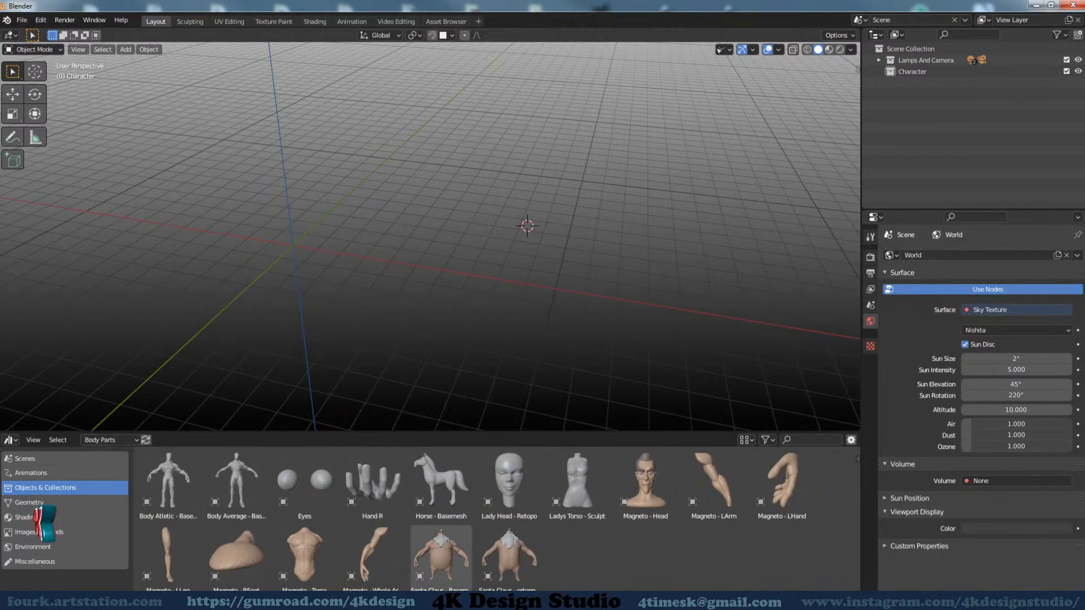
# Switch to Total Commander, examine the blend files in the library's Body Parts folder, and return to Blender
pyautogui.click(430, 600)
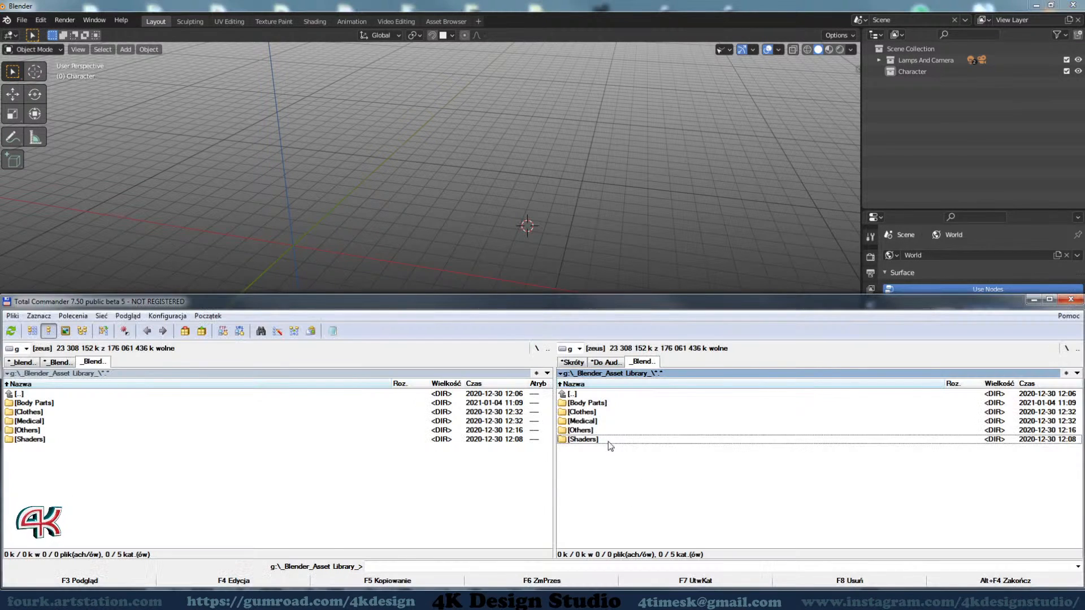
pyautogui.doubleClick(594, 404)
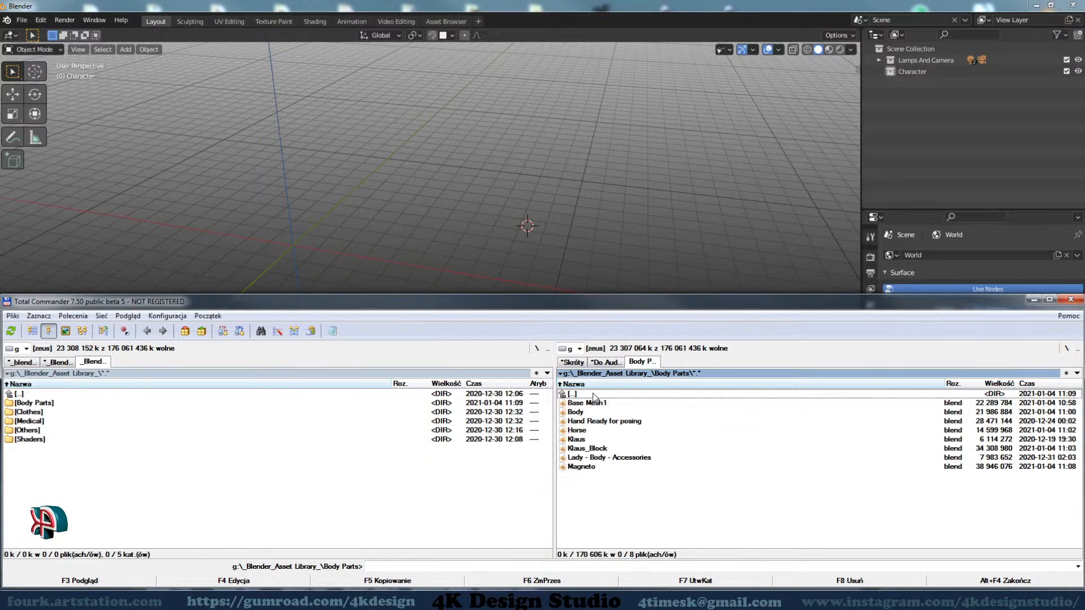
pyautogui.doubleClick(594, 395)
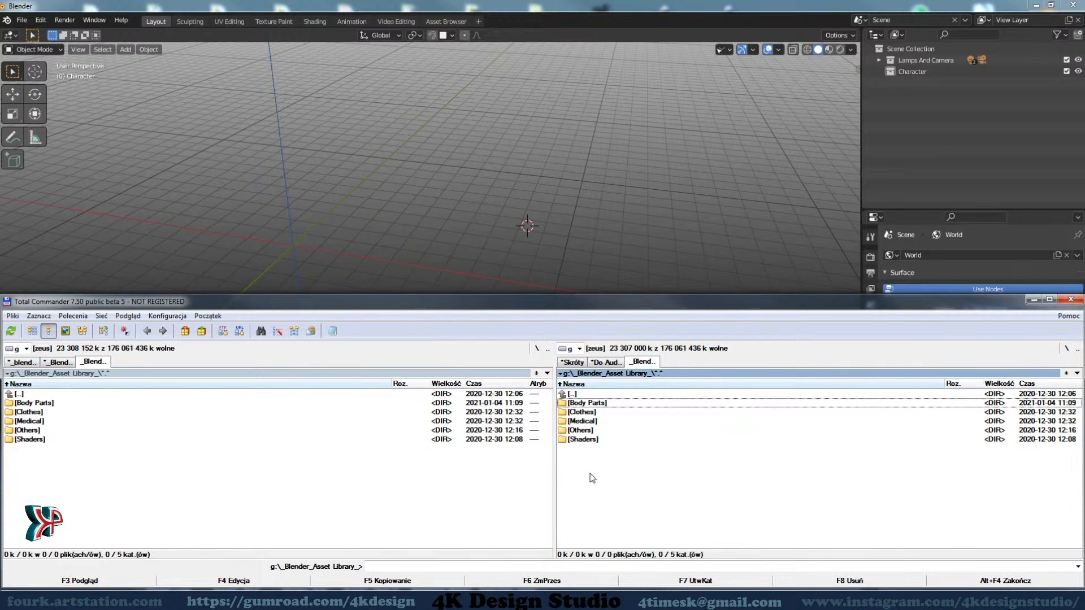
pyautogui.click(1029, 301)
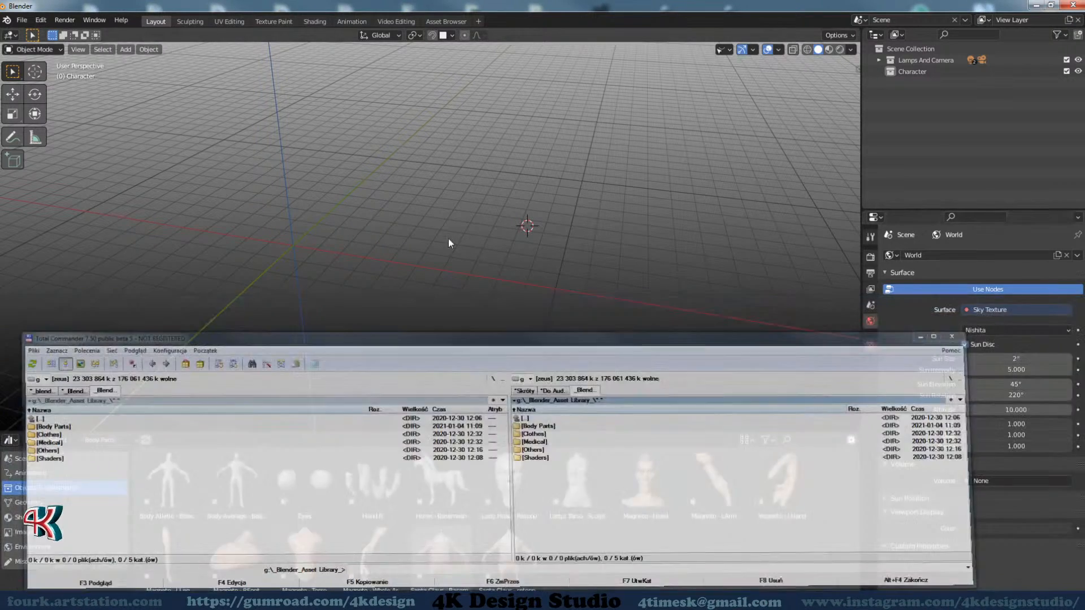
# Place the Magneto whole-arm asset in the 3D scene, inspect it and delete it
pyautogui.moveTo(426, 435); pyautogui.dragTo(429, 429)
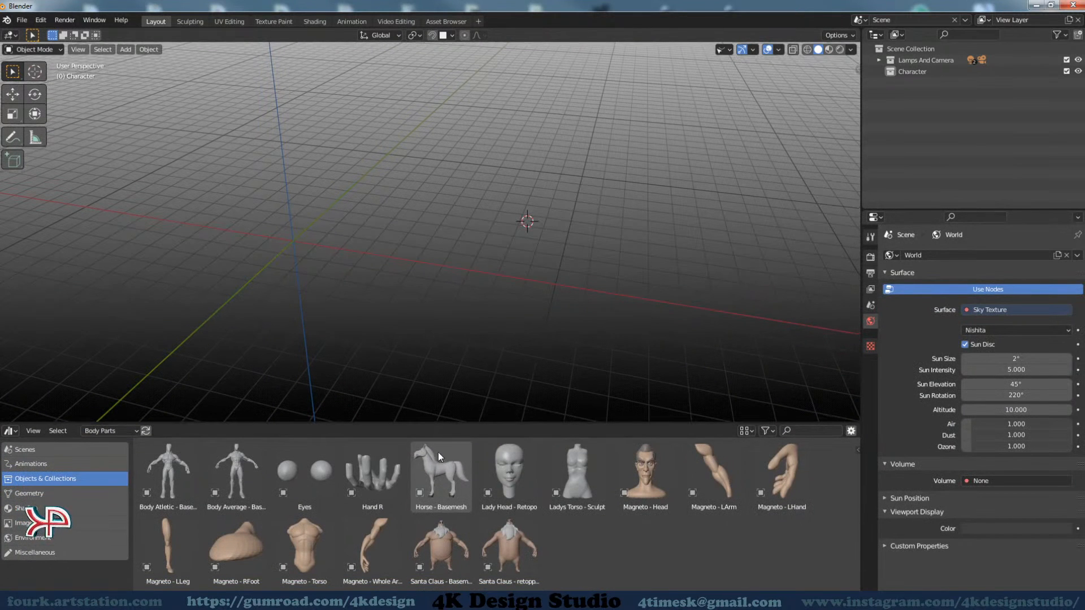
pyautogui.moveTo(350, 554); pyautogui.dragTo(479, 276)
pyautogui.moveTo(480, 276); pyautogui.dragTo(580, 236, button='middle')
pyautogui.press('Delete')
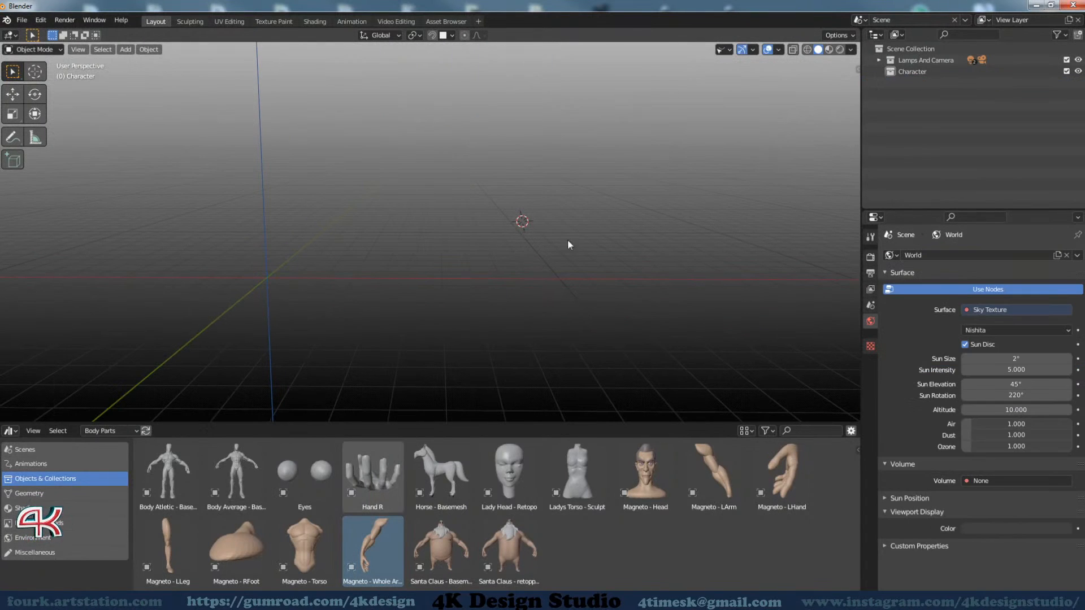
# Place the Body Atletic - Basemesh asset in the 3D scene, inspect it and delete it
pyautogui.moveTo(189, 487); pyautogui.dragTo(411, 226)
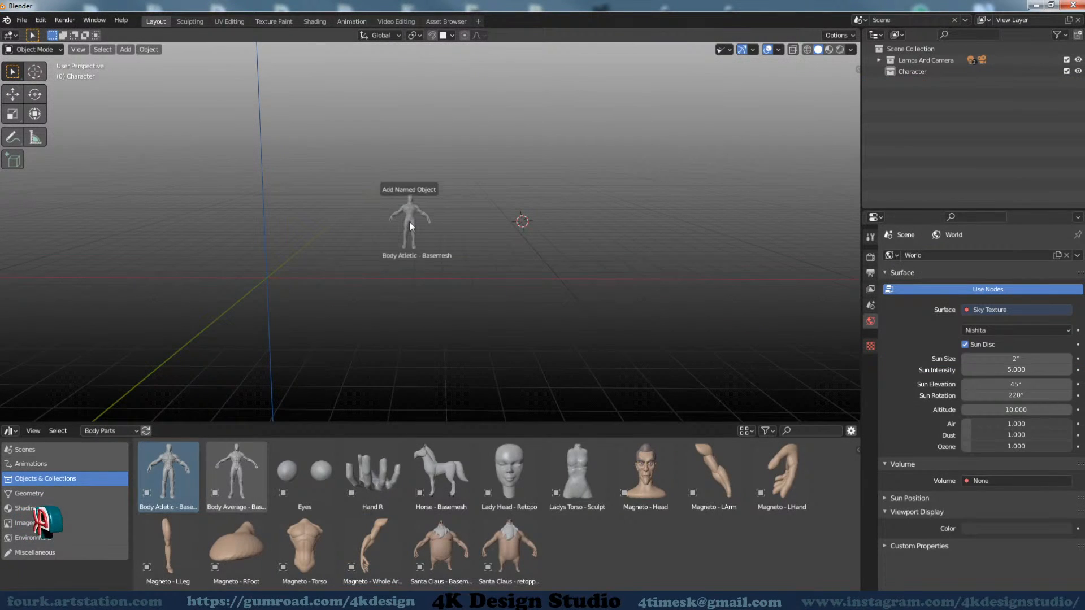
pyautogui.moveTo(477, 277); pyautogui.dragTo(514, 271)
pyautogui.moveTo(513, 271); pyautogui.dragTo(490, 317, button='middle')
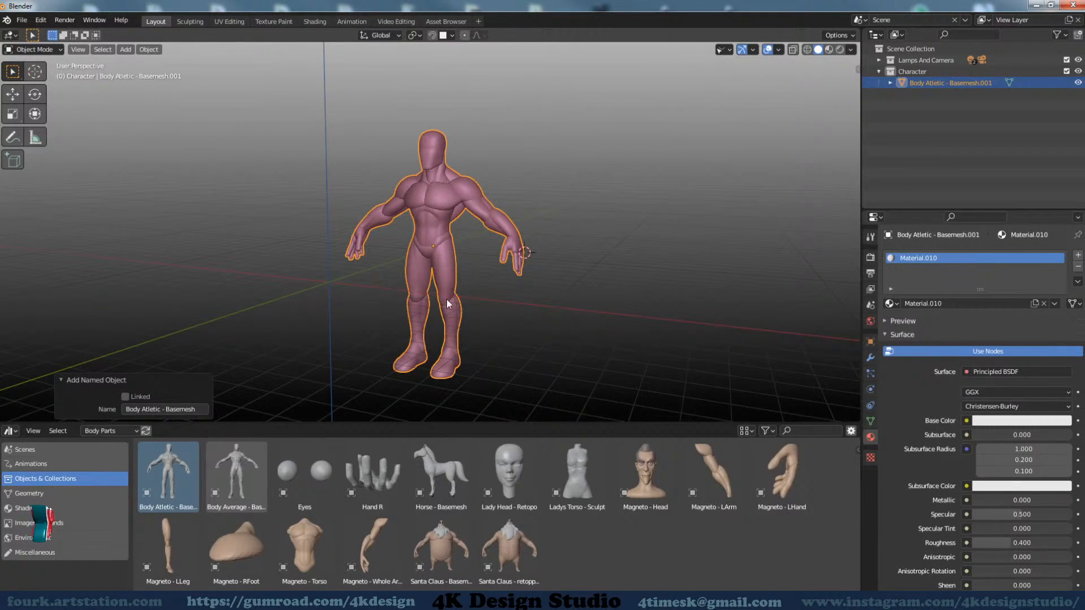
pyautogui.press('Delete')
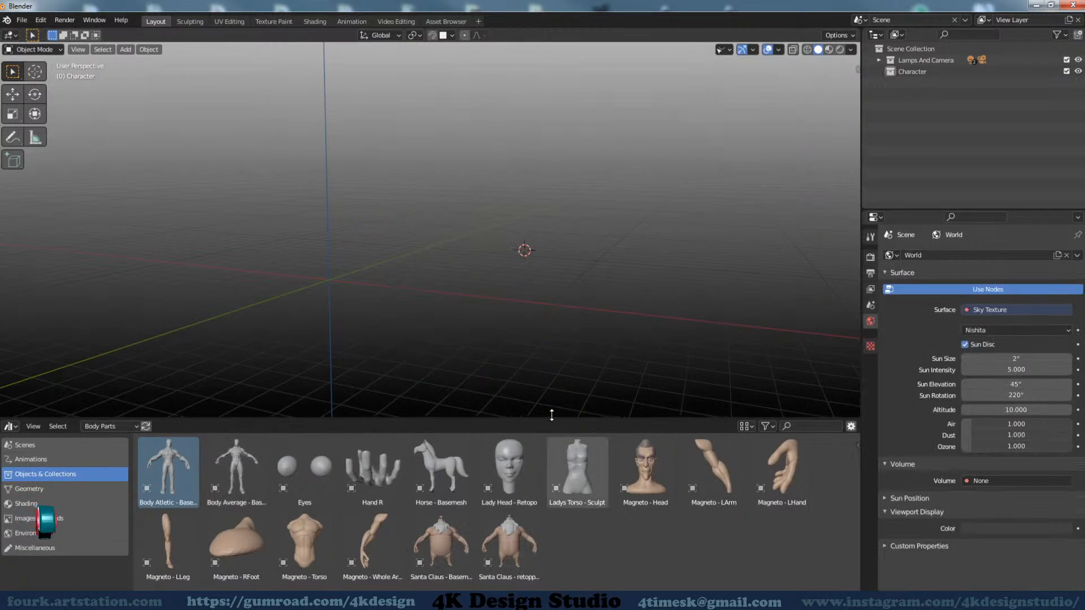
# Display the Shading category of the Shaders - Toon library and shorten the Asset Browser area to one row
pyautogui.moveTo(551, 420); pyautogui.dragTo(551, 418)
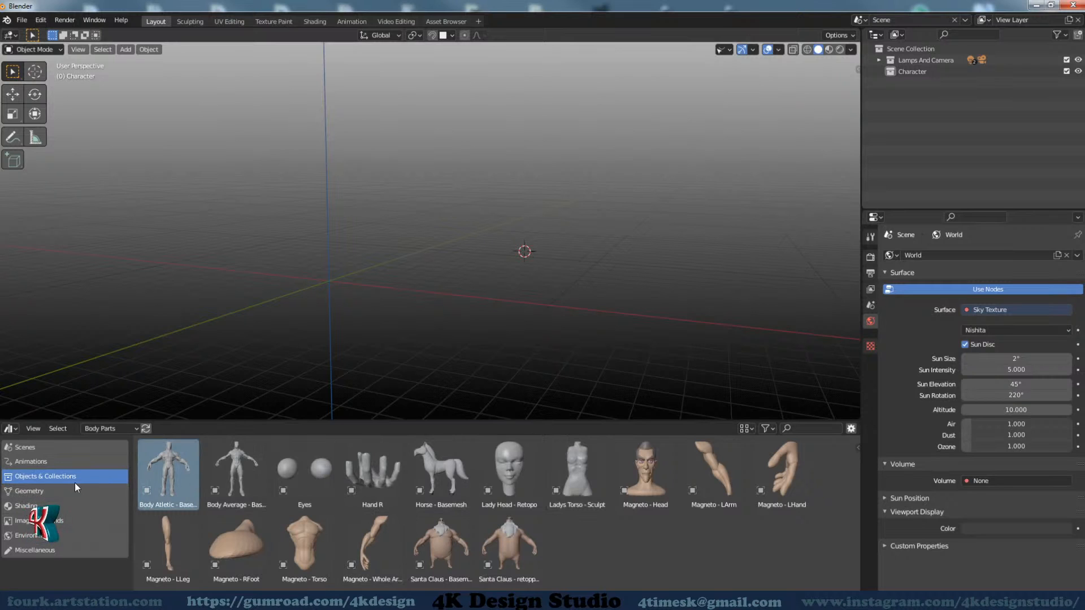
pyautogui.click(112, 428)
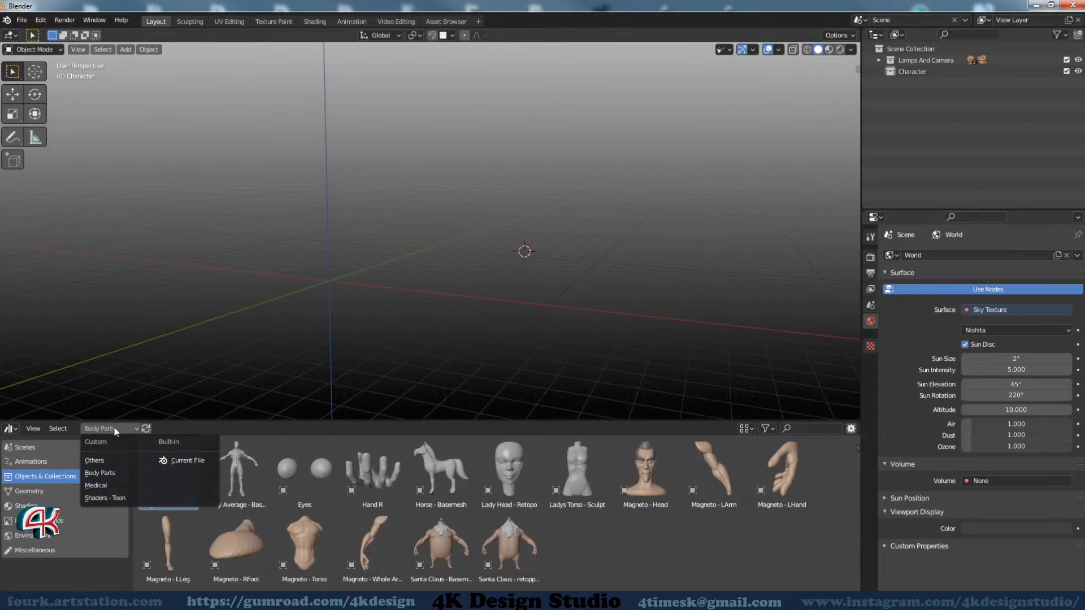
pyautogui.click(113, 498)
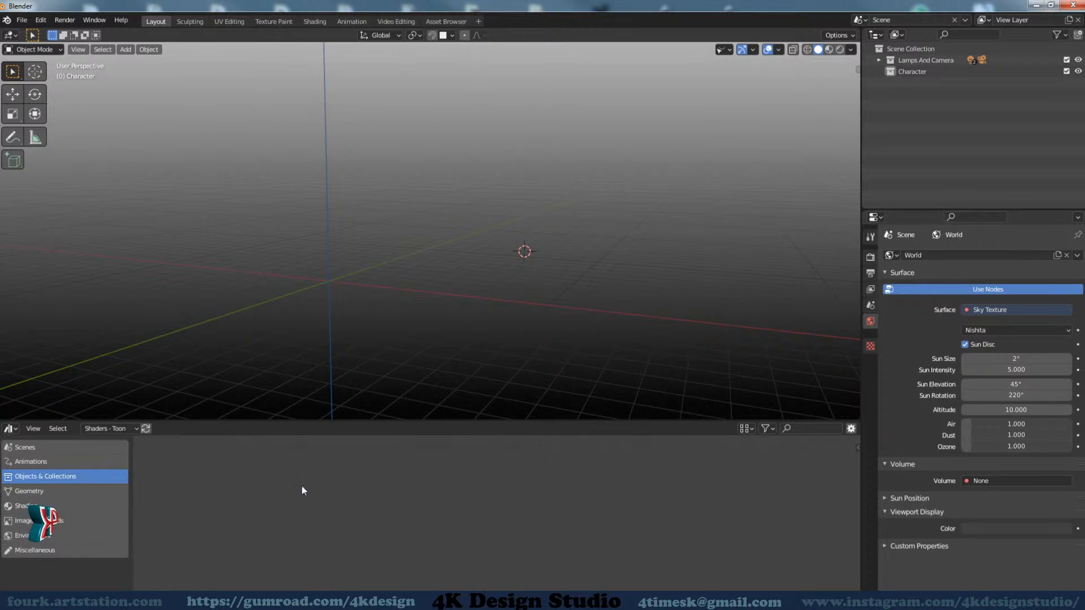
pyautogui.click(26, 506)
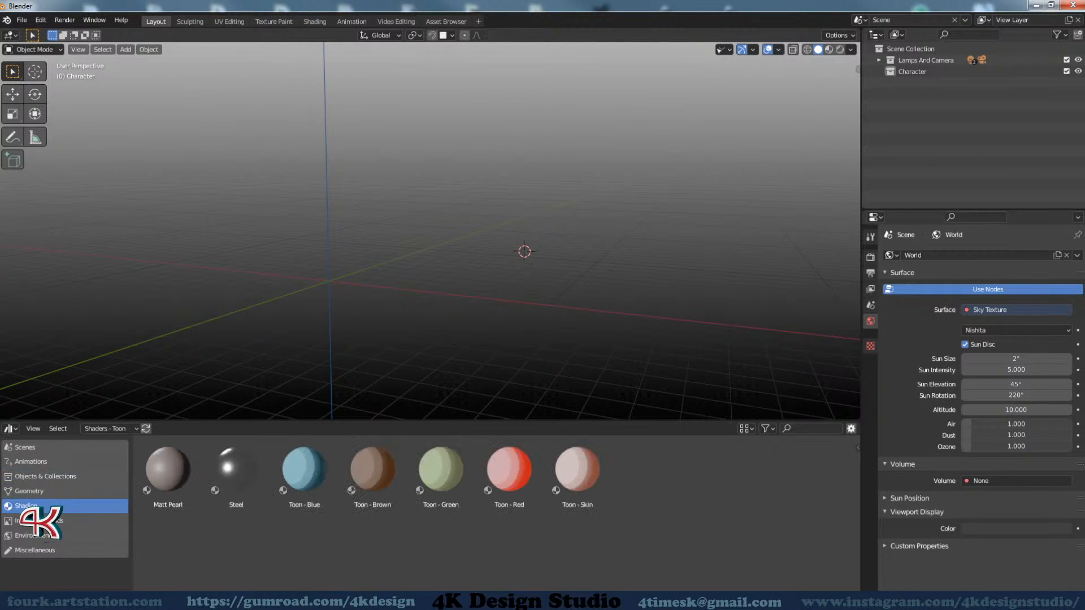
pyautogui.moveTo(255, 422); pyautogui.dragTo(255, 494)
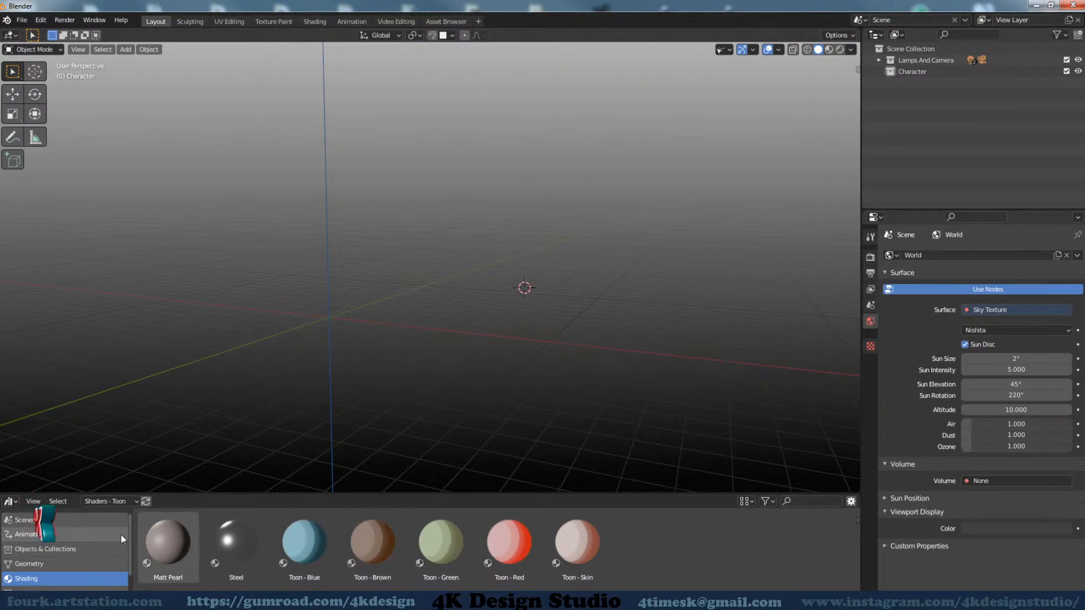
# Return the Asset Browser to the Objects & Collections category of the Body Parts library
pyautogui.click(49, 550)
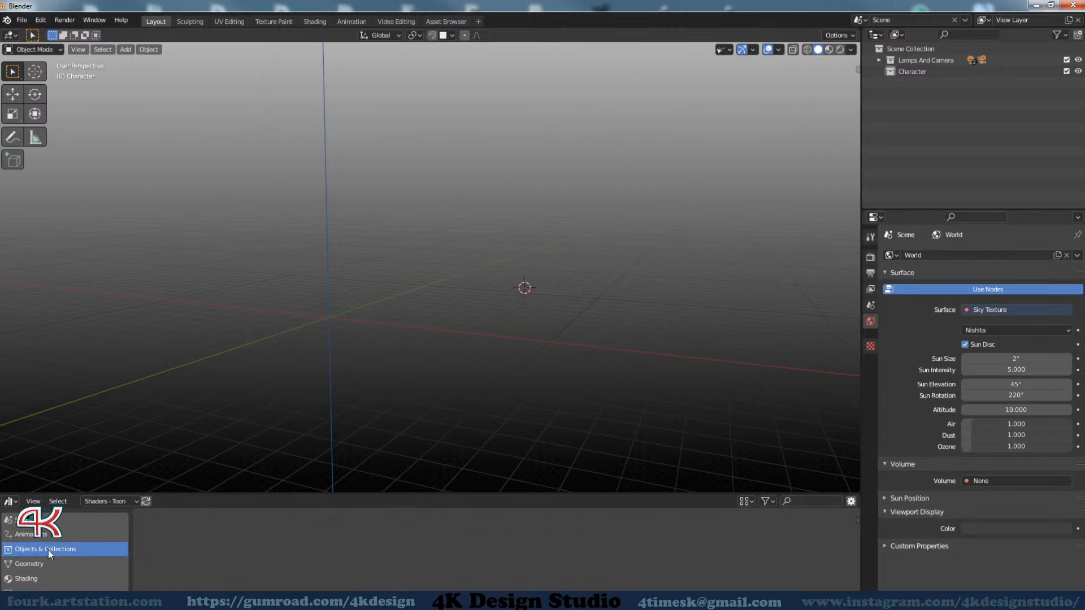
pyautogui.click(107, 501)
pyautogui.click(100, 546)
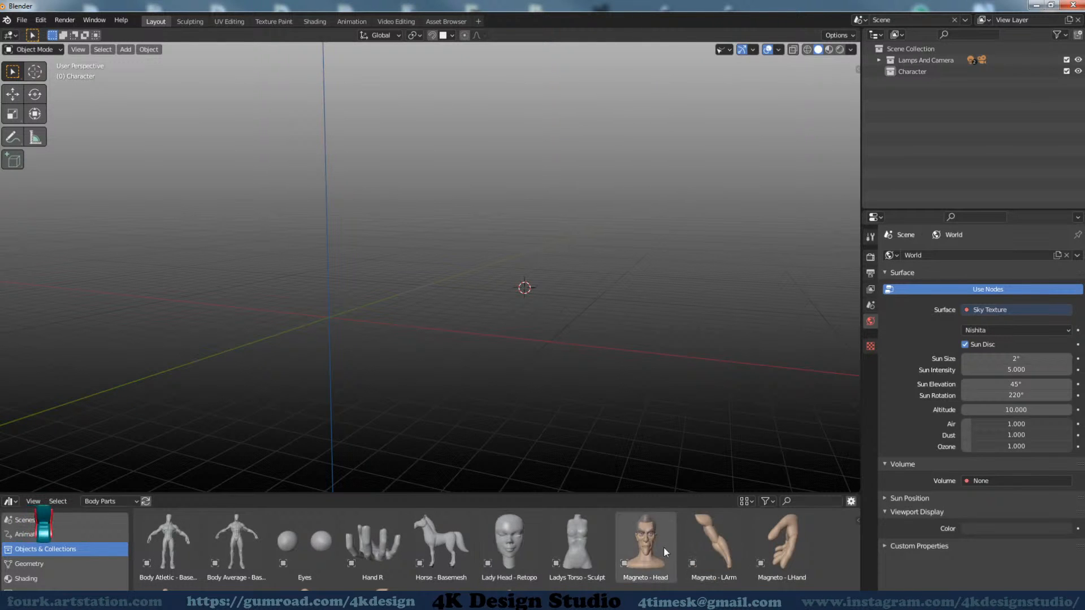
# Place the Magneto - LHand asset in the 3D scene and view it in Material Preview shading
pyautogui.moveTo(765, 537); pyautogui.dragTo(531, 335)
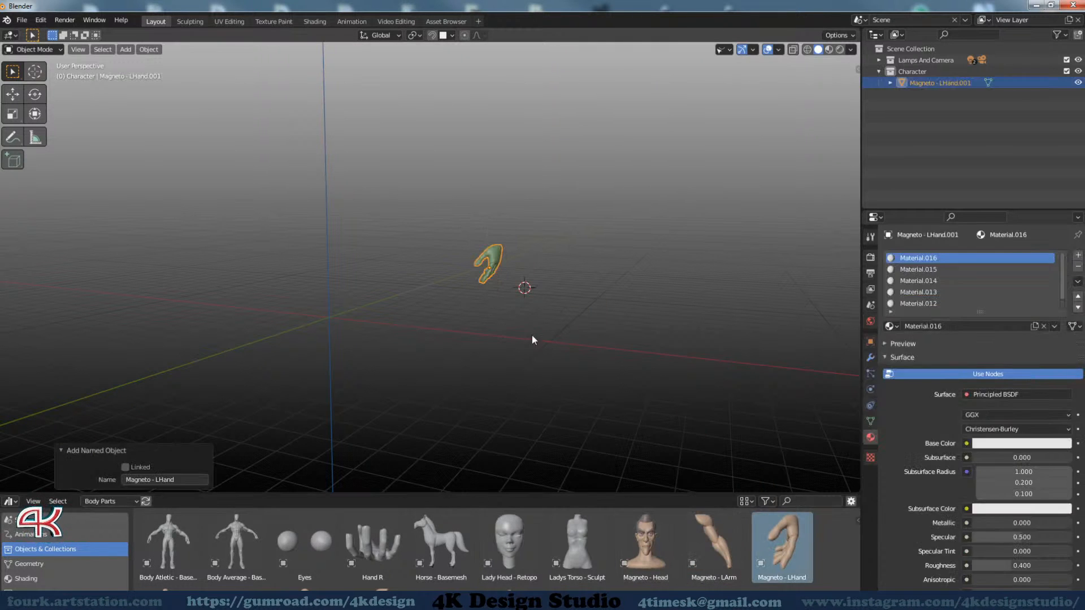
pyautogui.moveTo(505, 330); pyautogui.dragTo(460, 253, button='middle')
pyautogui.scroll(3, 460, 253)
pyautogui.scroll(2, 674, 303)
pyautogui.moveTo(673, 303); pyautogui.dragTo(589, 290, button='middle')
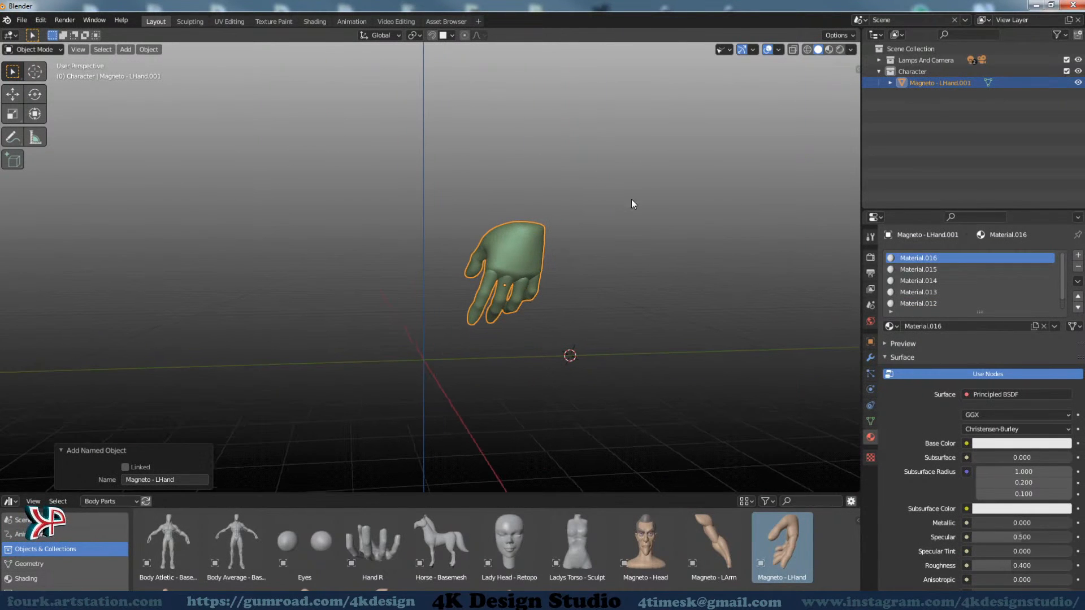
pyautogui.click(828, 50)
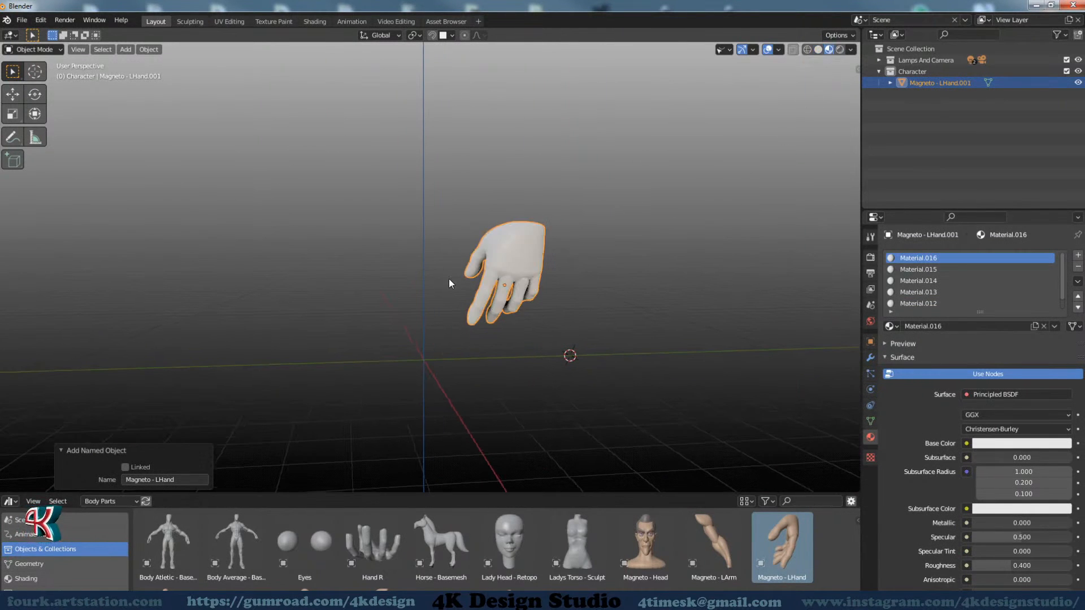
pyautogui.moveTo(448, 279); pyautogui.dragTo(493, 292, button='middle')
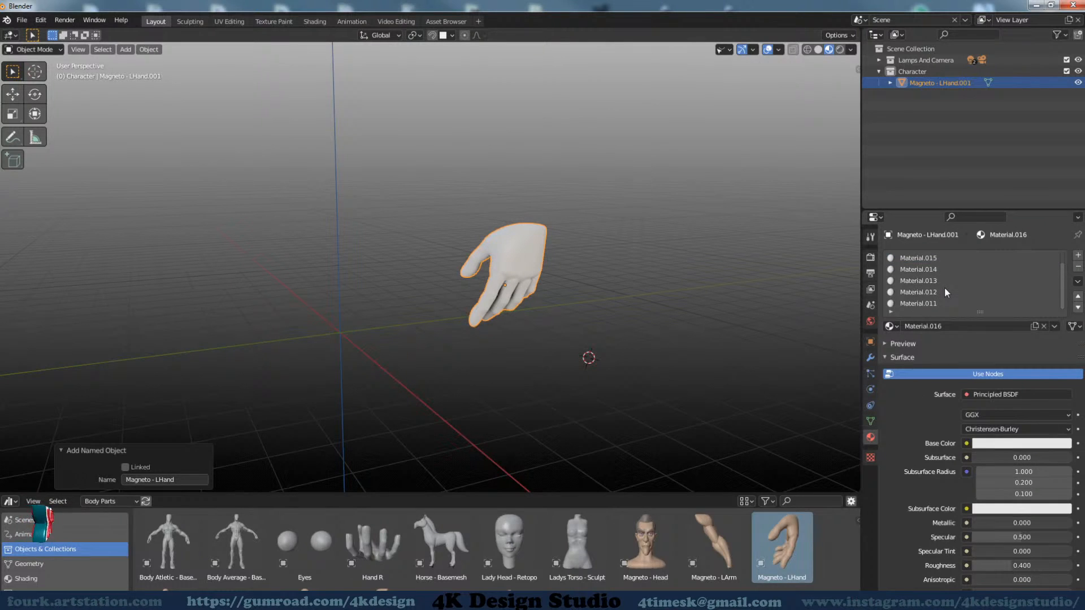
# Remove all material slots from the Magneto - LHand object
pyautogui.click(1076, 268)
pyautogui.click(1076, 268)
pyautogui.click(1076, 268)
pyautogui.click(1076, 268)
pyautogui.click(1076, 268)
pyautogui.click(1076, 268)
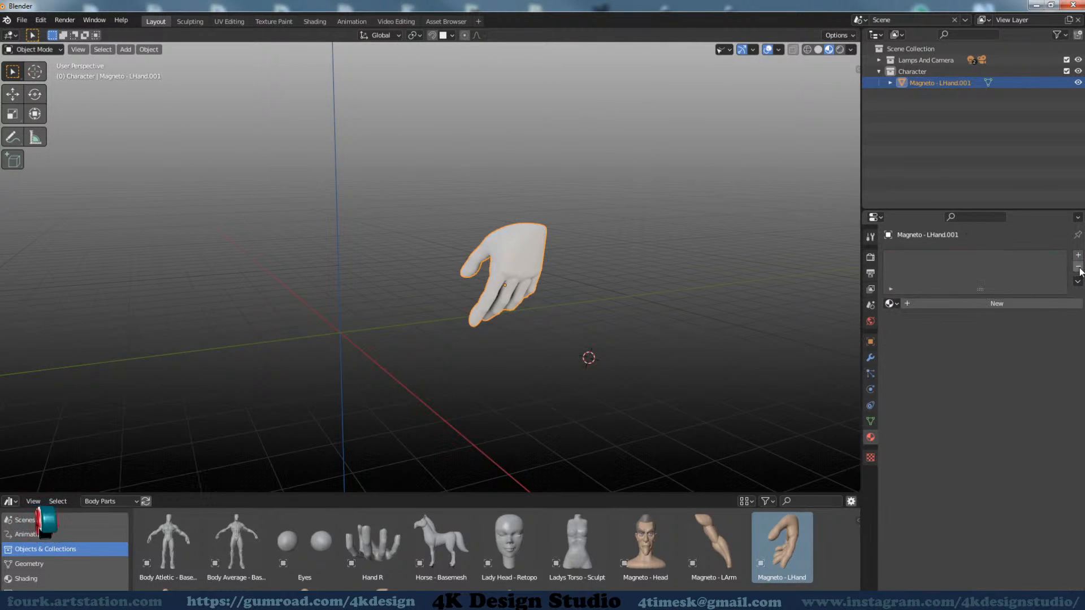
pyautogui.moveTo(530, 309); pyautogui.dragTo(506, 323, button='middle')
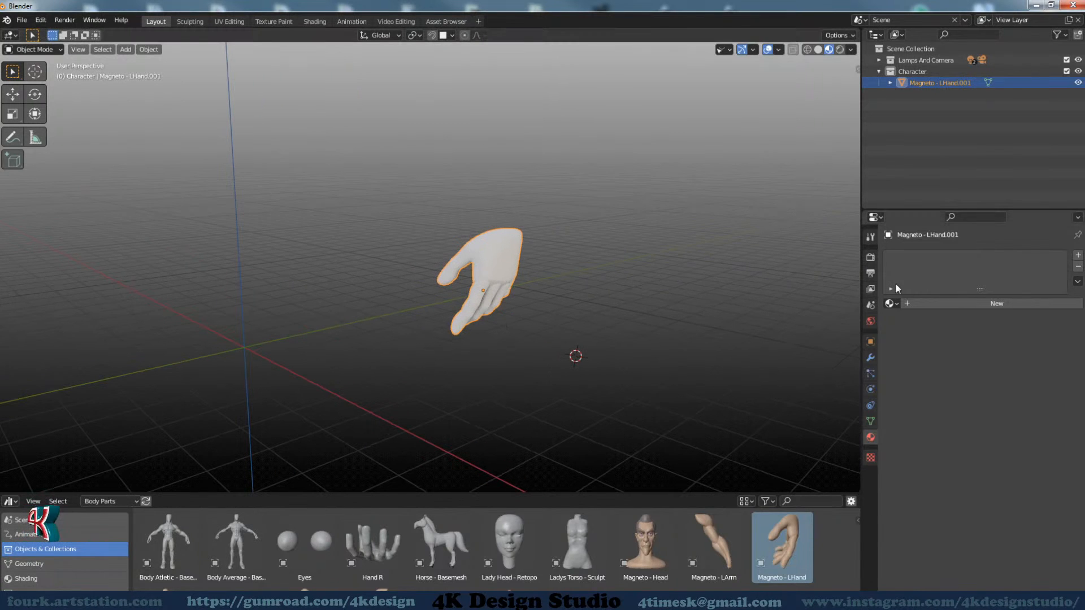
pyautogui.moveTo(726, 341); pyautogui.dragTo(332, 307, button='middle')
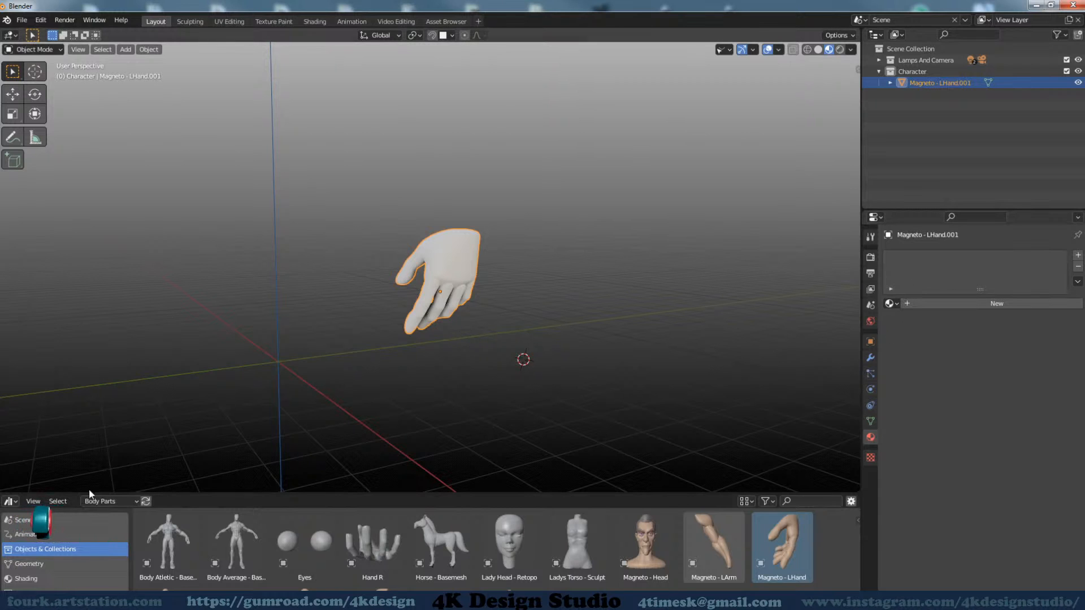
# Display the Shading category of the Shaders - Toon library in the Asset Browser
pyautogui.click(32, 582)
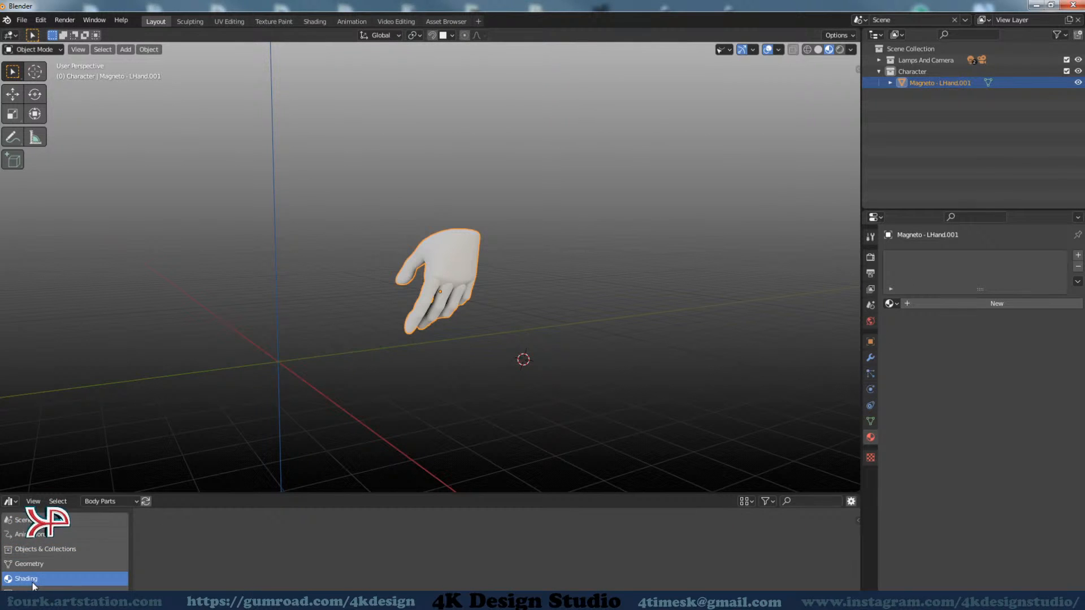
pyautogui.click(117, 501)
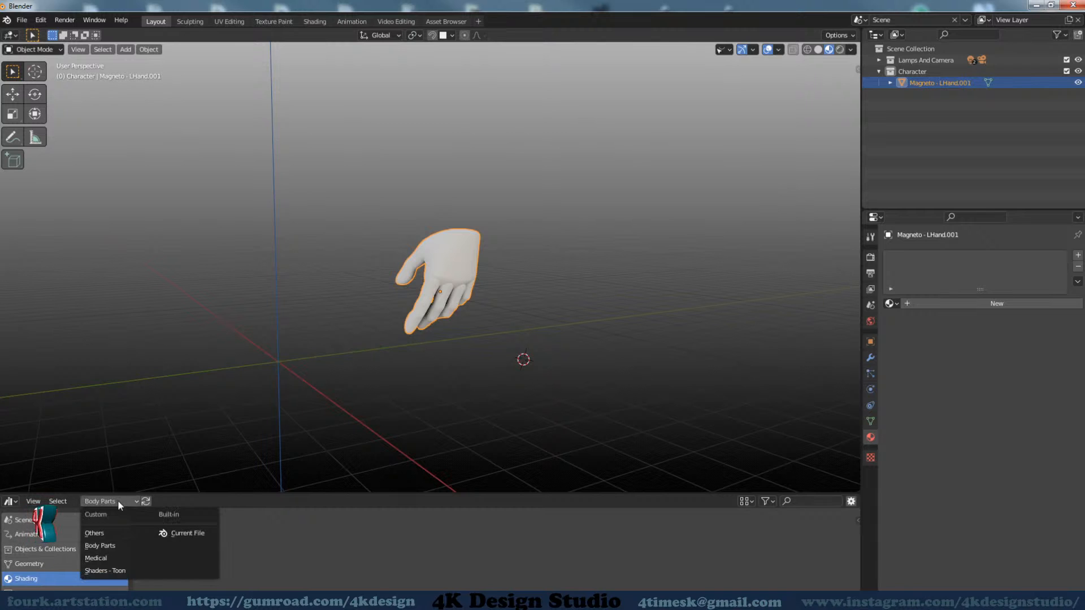
pyautogui.click(104, 570)
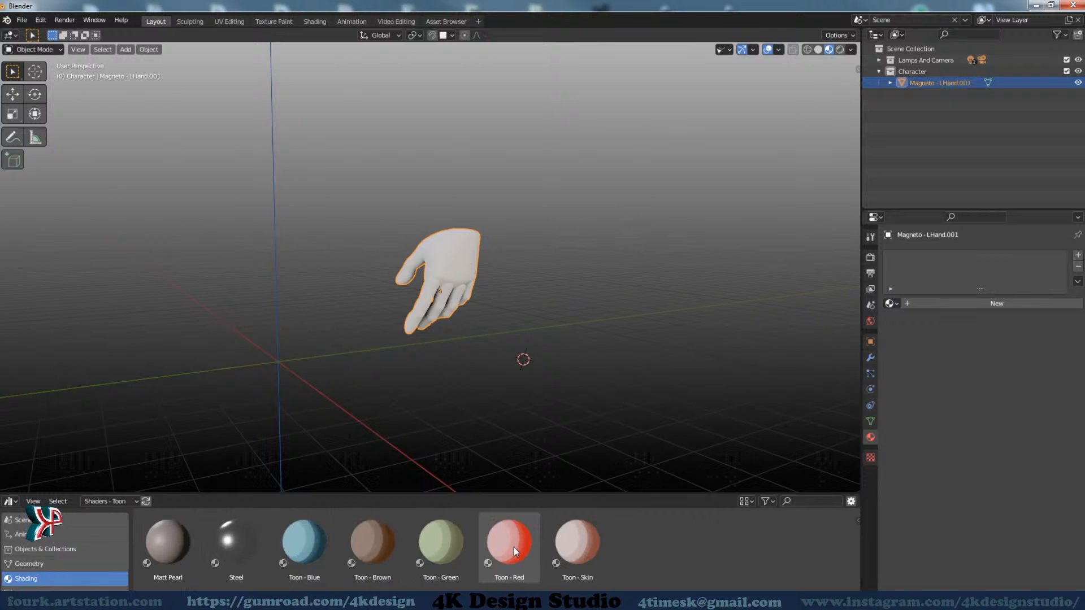
# Apply the Toon - Red, Toon - Brown and finally Toon - Blue material assets to the hand, inspecting it from several angles
pyautogui.moveTo(513, 547); pyautogui.dragTo(453, 280)
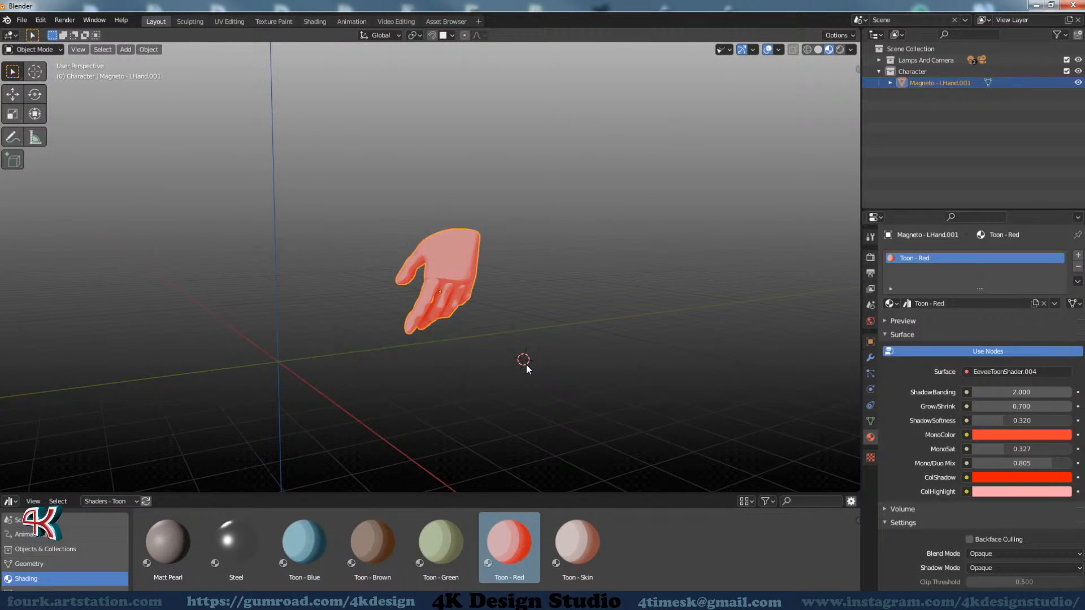
pyautogui.moveTo(580, 349); pyautogui.dragTo(487, 385, button='middle')
pyautogui.moveTo(375, 543); pyautogui.dragTo(436, 273)
pyautogui.moveTo(426, 336); pyautogui.dragTo(332, 426, button='middle')
pyautogui.moveTo(304, 542); pyautogui.dragTo(435, 272)
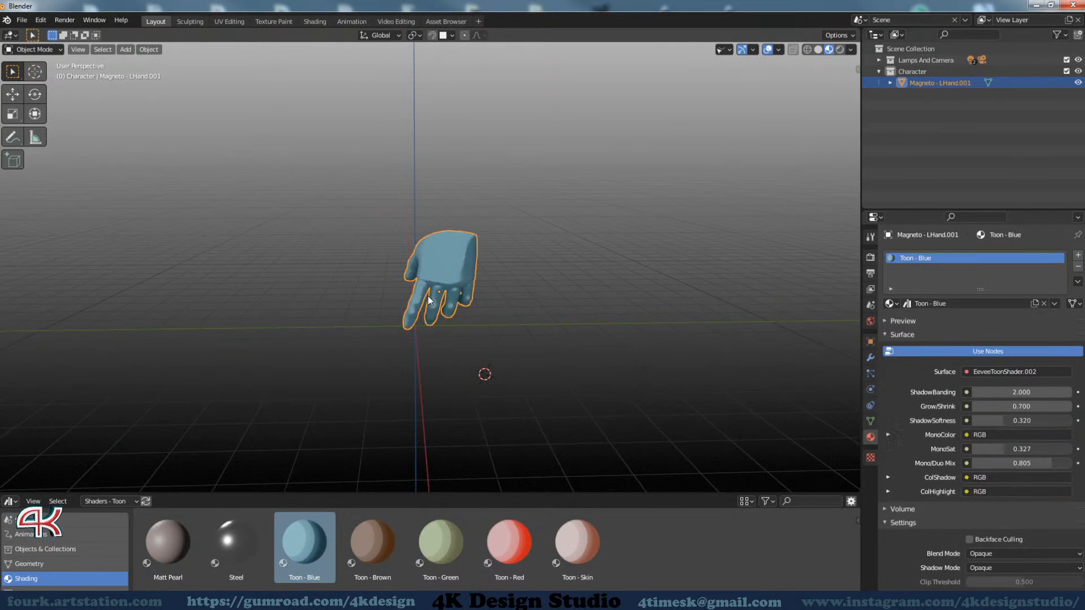
pyautogui.moveTo(435, 272); pyautogui.dragTo(285, 401, button='middle')
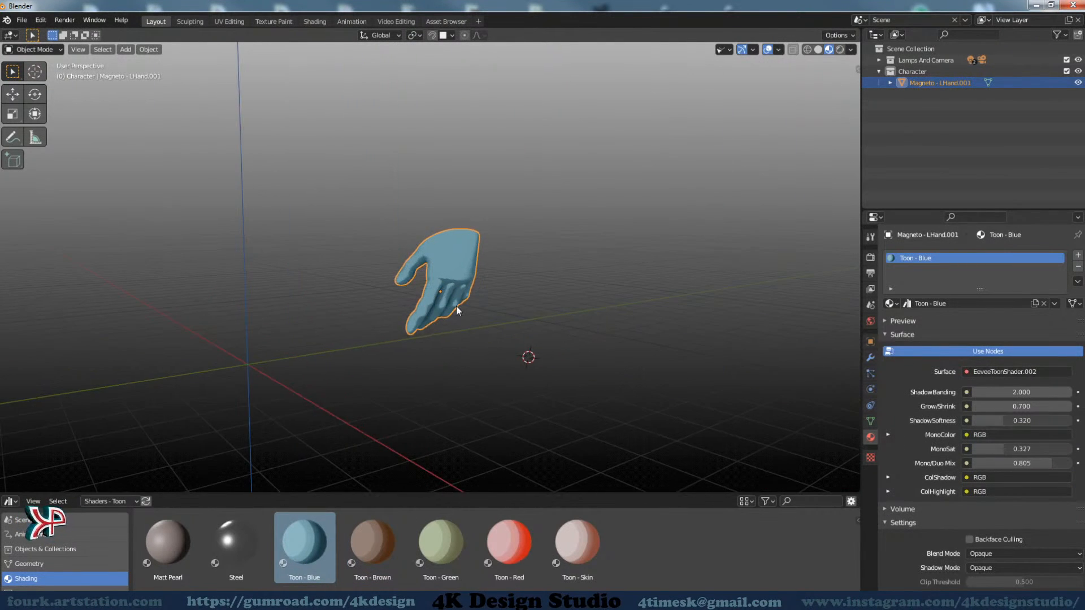
# View the Current File's assets in the Shading and Objects & Collections categories of the Asset Browser
pyautogui.click(100, 503)
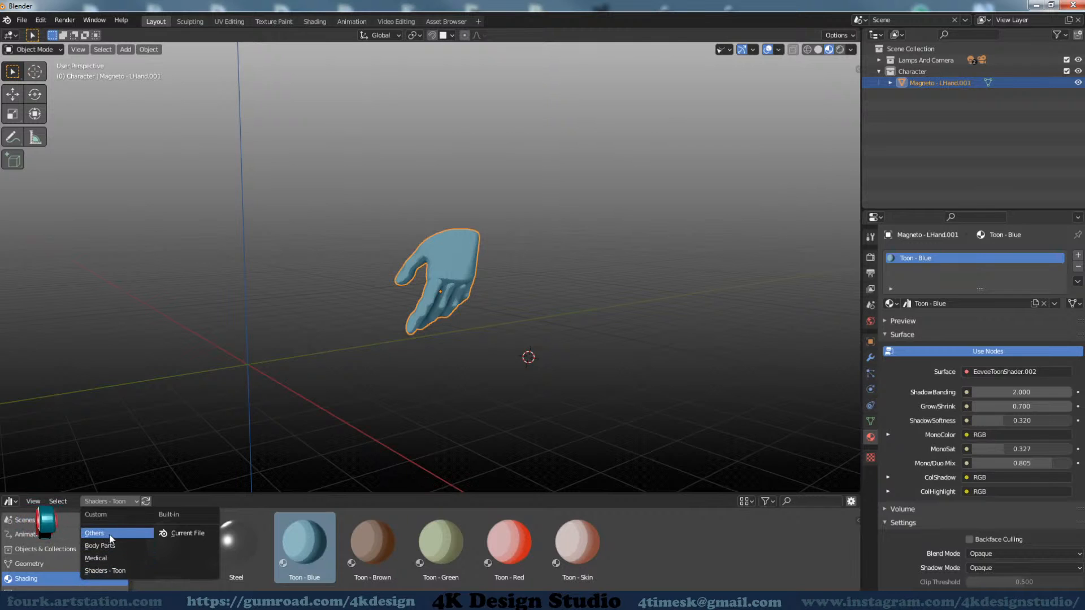
pyautogui.click(305, 541)
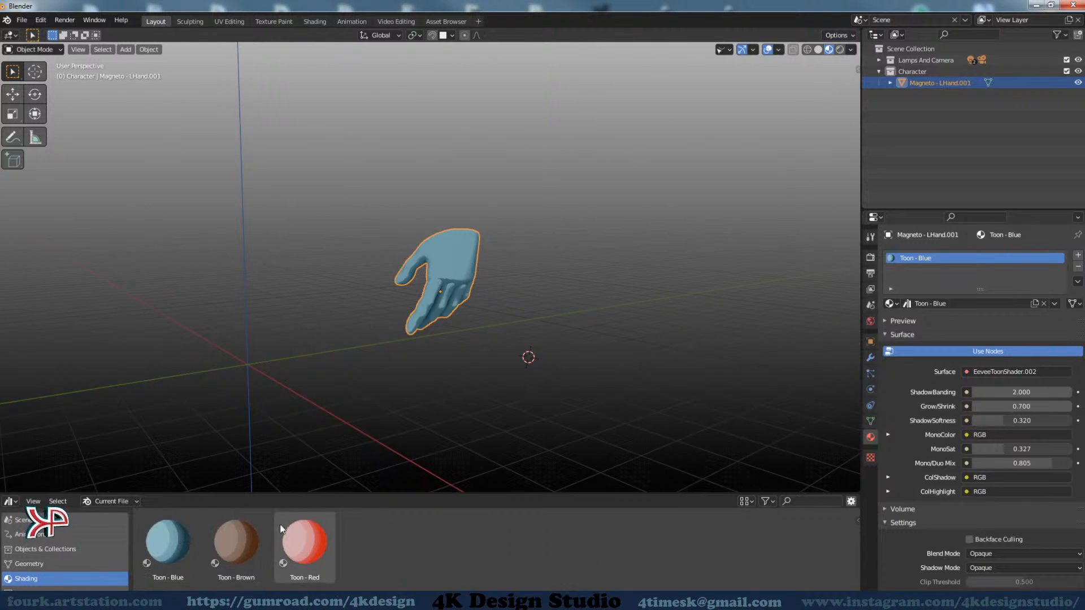
pyautogui.click(43, 547)
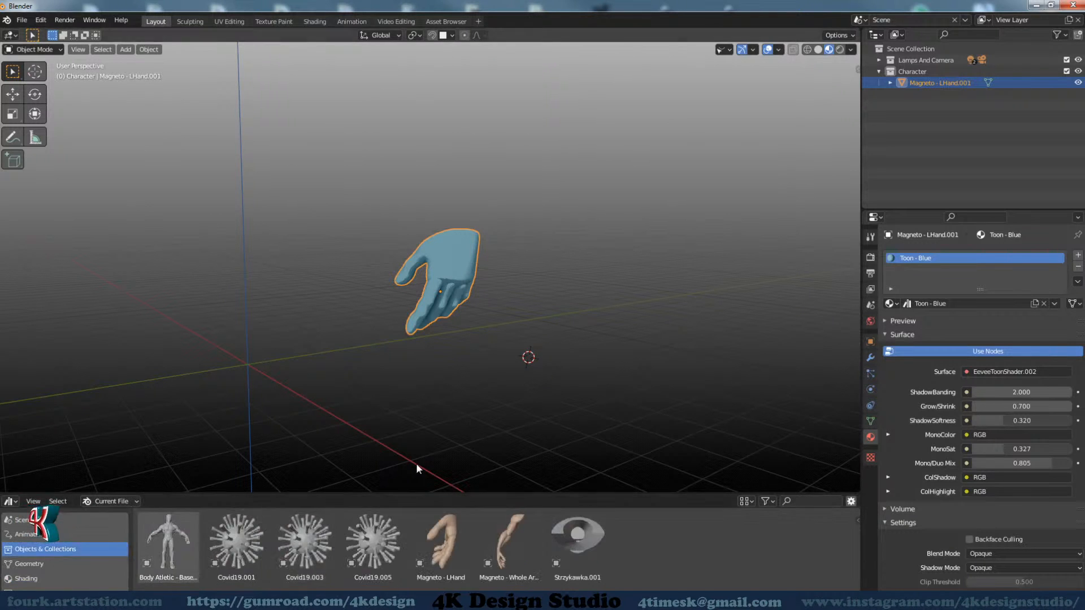
# Start a new General file without saving the changes to the current one
pyautogui.click(22, 20)
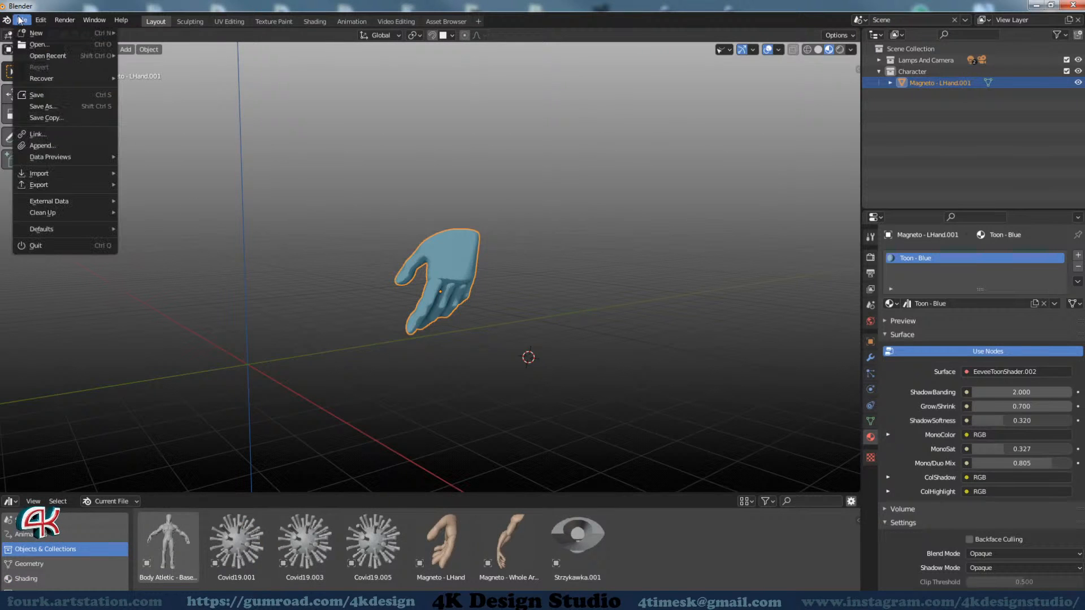
pyautogui.moveTo(34, 31)
pyautogui.click(182, 36)
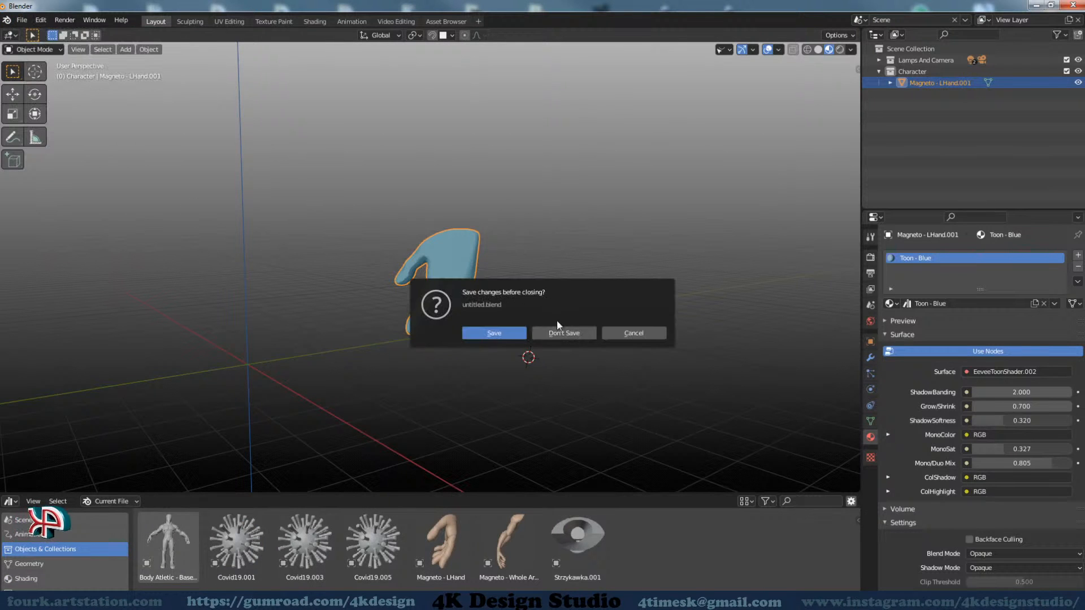
pyautogui.click(564, 333)
pyautogui.moveTo(641, 362); pyautogui.dragTo(622, 360, button='middle')
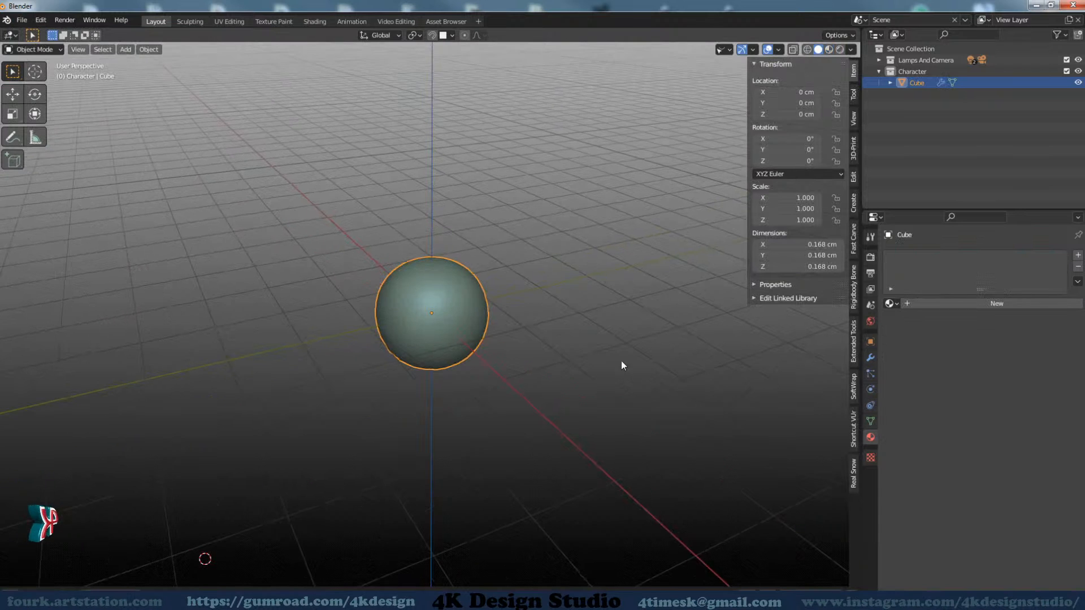
pyautogui.moveTo(531, 394)
pyautogui.keyDown('shift'); pyautogui.mouseDown(button='middle')
pyautogui.moveTo(543, 401)
pyautogui.moveTo(535, 385)
pyautogui.mouseUp(button='middle'); pyautogui.keyUp('shift')
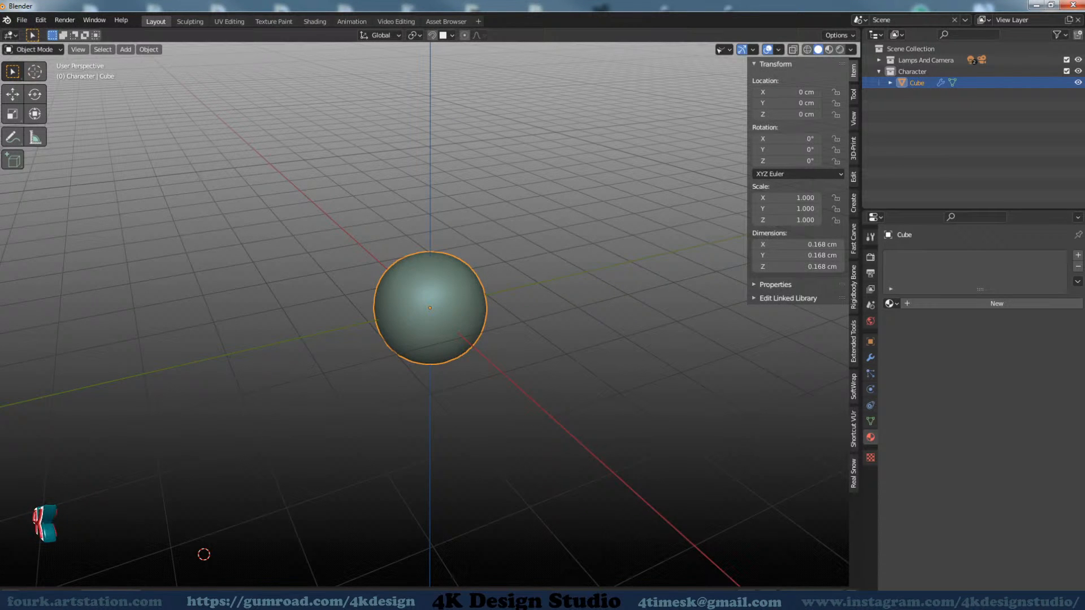
# Switch to Total Commander and open the Horse blend file from the Body Parts library folder in Blender
pyautogui.click(352, 576)
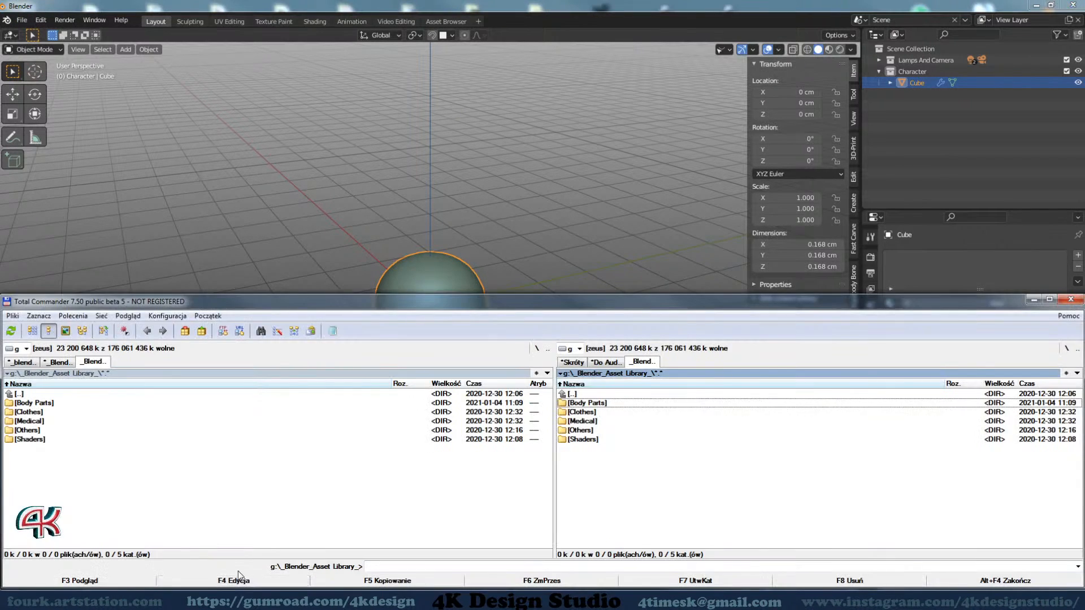
pyautogui.doubleClick(587, 402)
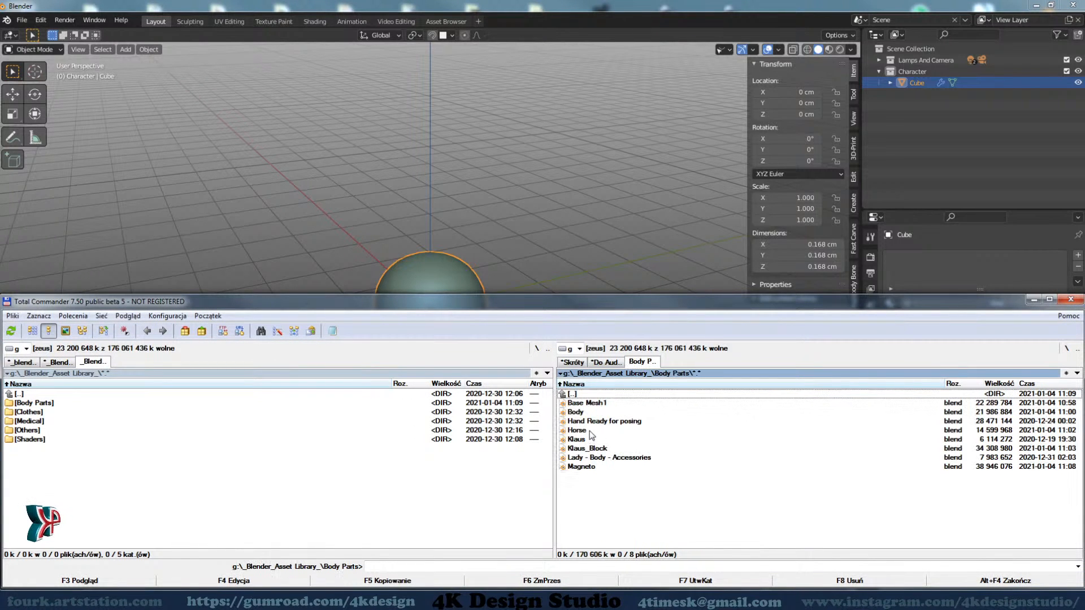
pyautogui.moveTo(590, 431); pyautogui.dragTo(625, 239)
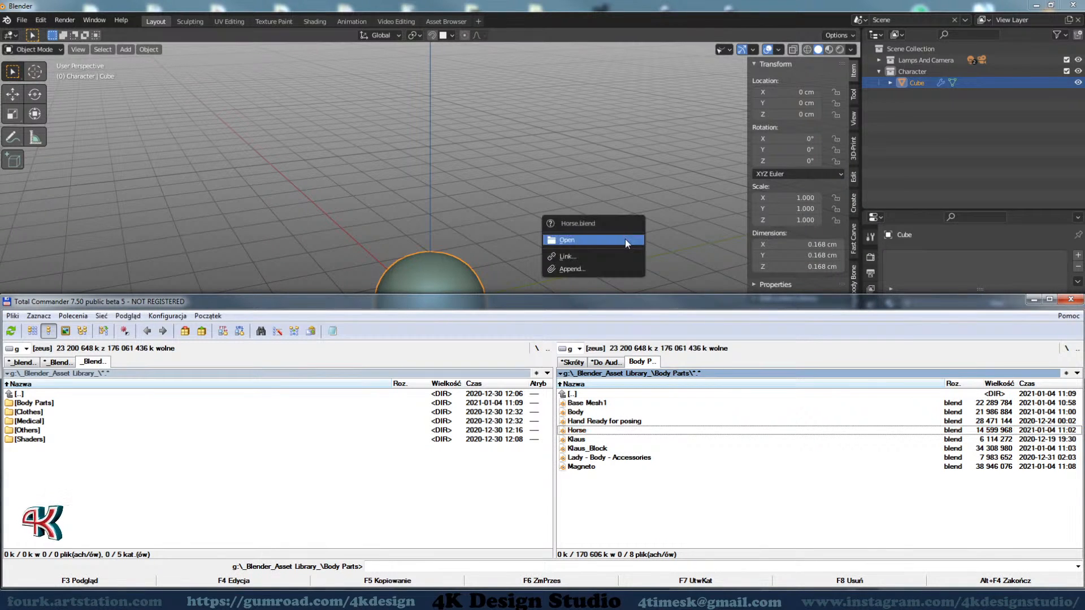
pyautogui.click(625, 239)
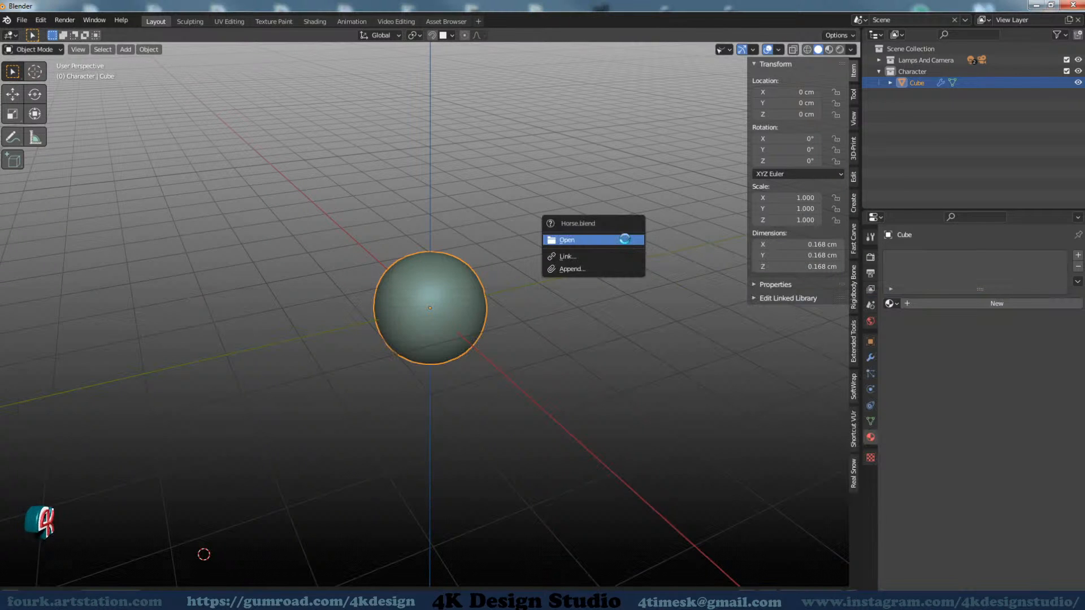
pyautogui.moveTo(603, 255); pyautogui.dragTo(554, 343, button='middle')
pyautogui.scroll(2, 510, 350)
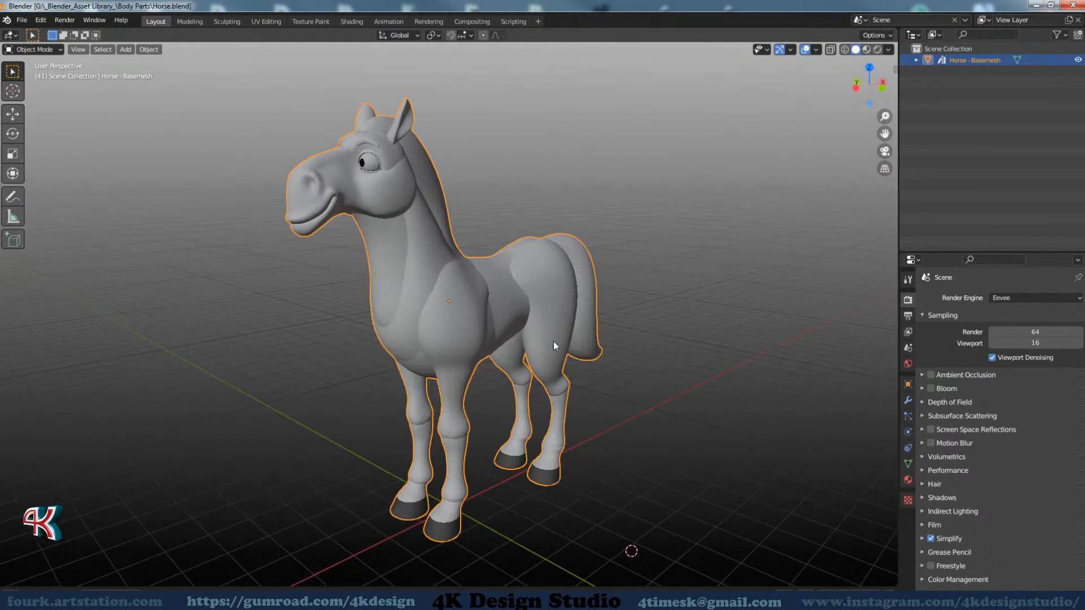
# Clear the asset mark from the Horse - Basemesh object and inspect the model
pyautogui.rightClick(958, 60)
pyautogui.moveTo(930, 188)
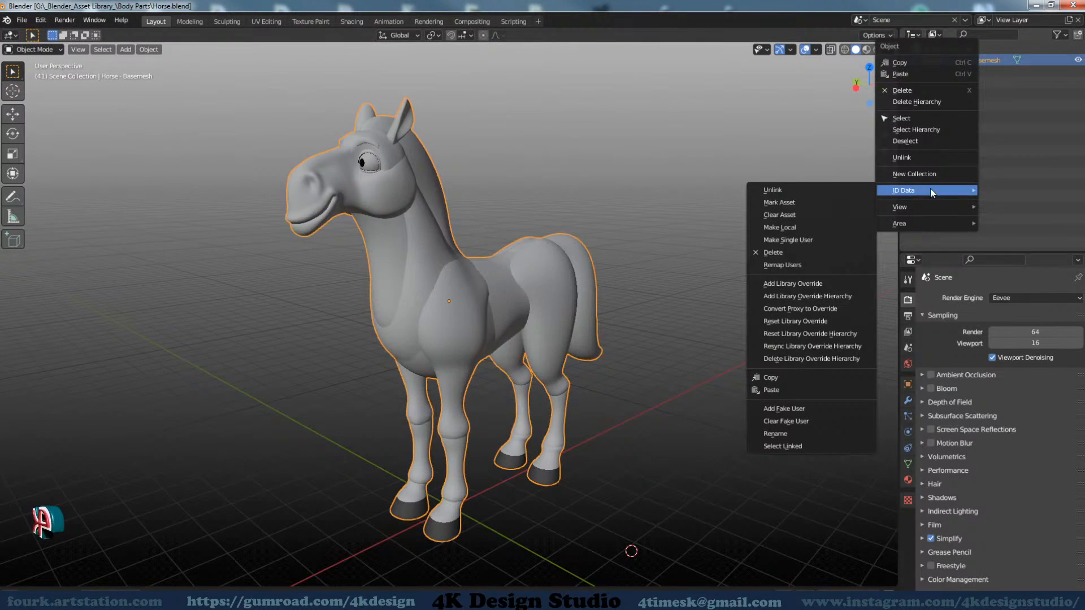
pyautogui.click(803, 214)
pyautogui.moveTo(703, 288); pyautogui.dragTo(524, 317, button='middle')
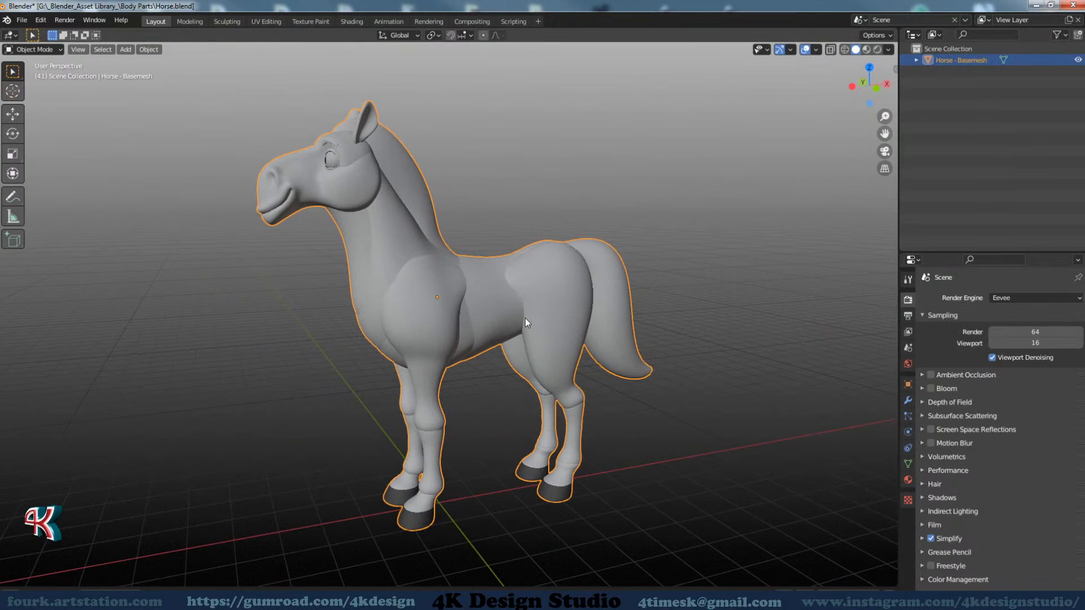
pyautogui.moveTo(510, 235); pyautogui.dragTo(530, 256, button='middle')
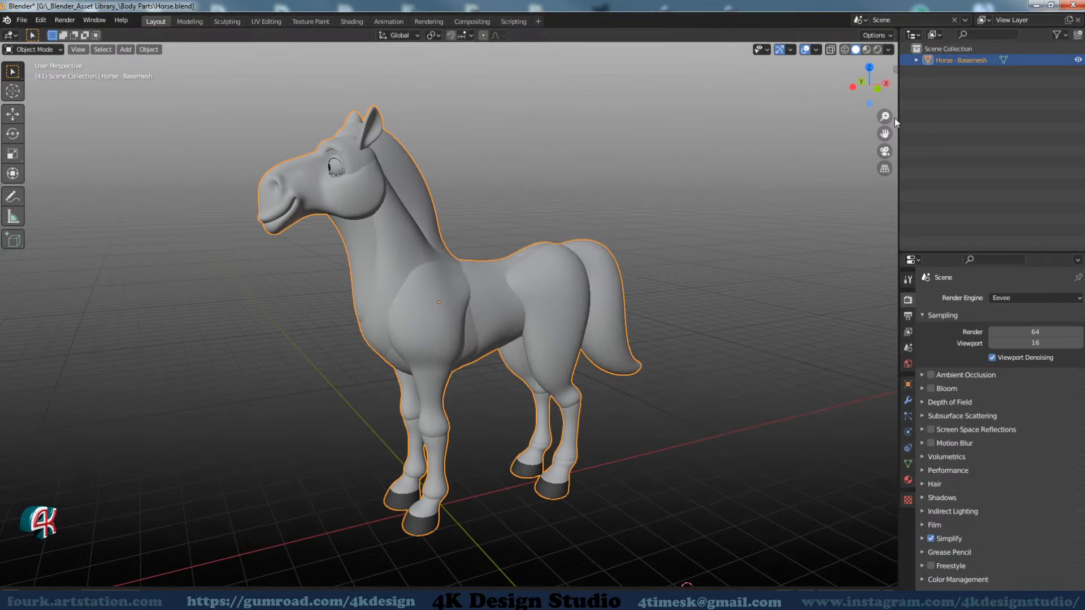
pyautogui.moveTo(497, 311); pyautogui.dragTo(534, 311, button='middle')
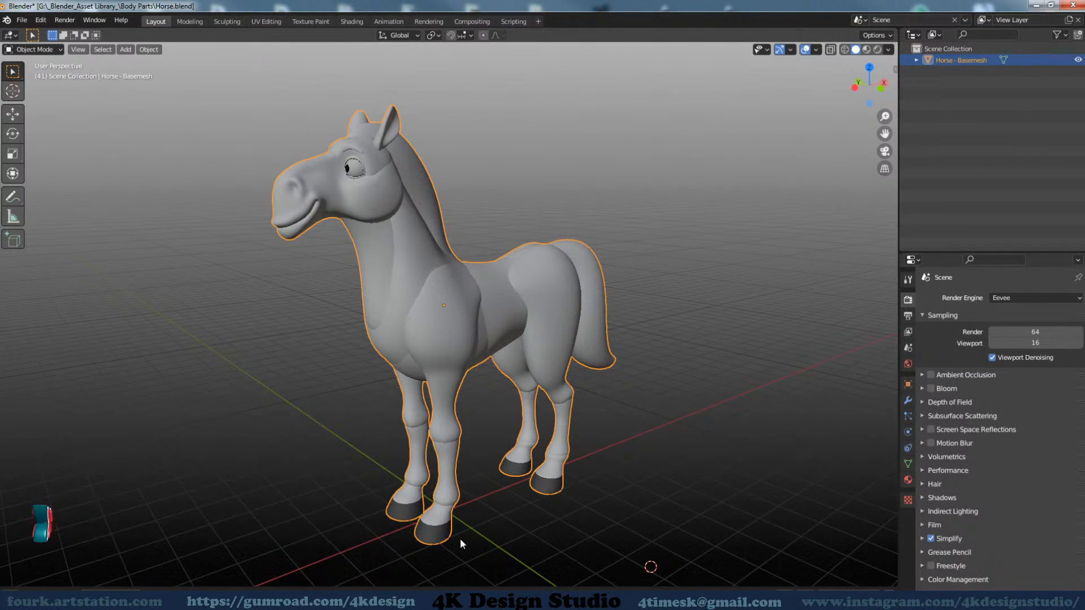
# Review the asset library folders and the Body Parts blend files in Total Commander, and return to Blender
pyautogui.click(196, 601)
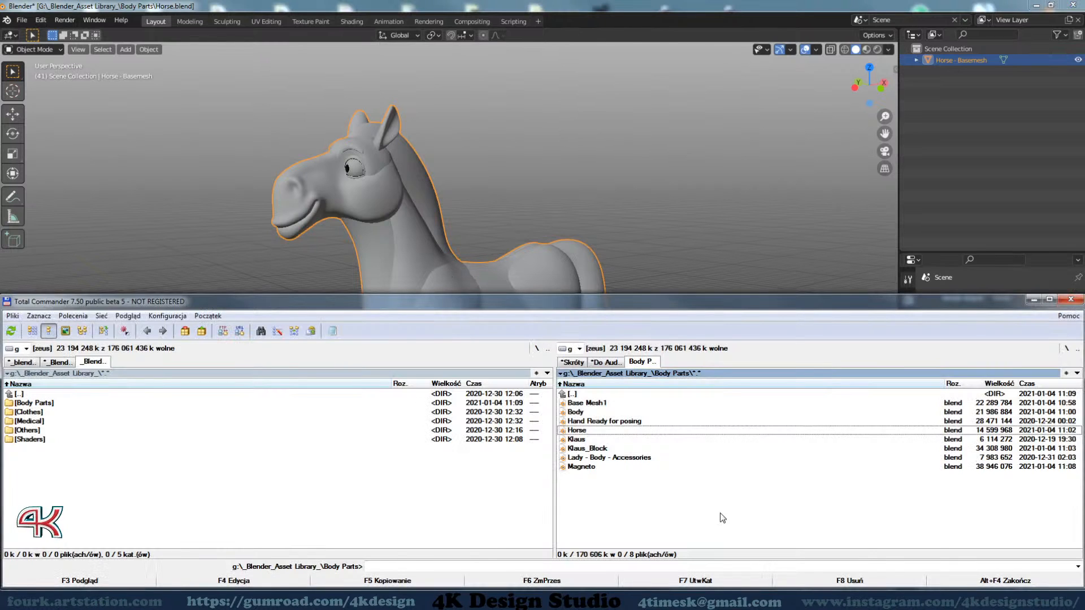
pyautogui.doubleClick(582, 396)
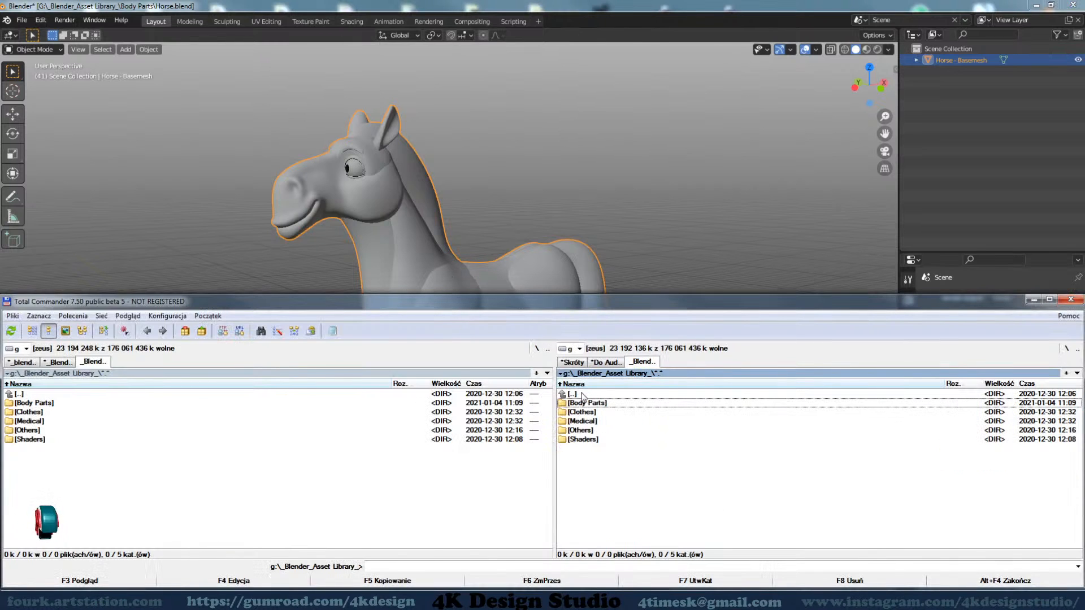
pyautogui.doubleClick(576, 402)
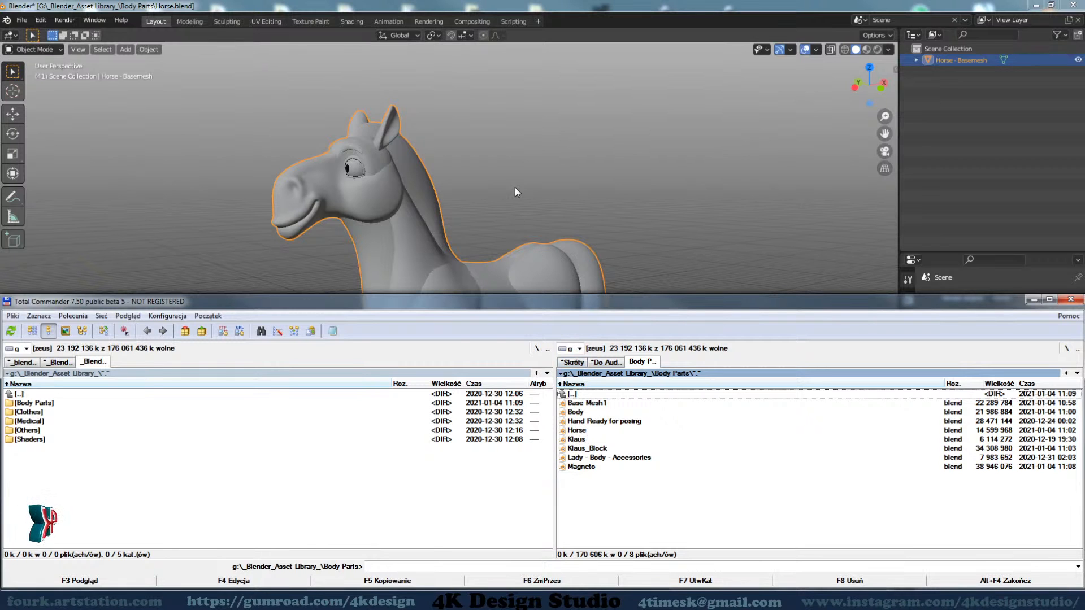
pyautogui.click(509, 7)
# Reveal the Asset Browser area beneath the 3D viewport, showing the Current File's Objects & Collections
pyautogui.moveTo(486, 389)
pyautogui.mouseDown(button='middle')
pyautogui.moveTo(491, 379)
pyautogui.moveTo(504, 394)
pyautogui.mouseUp(button='middle')
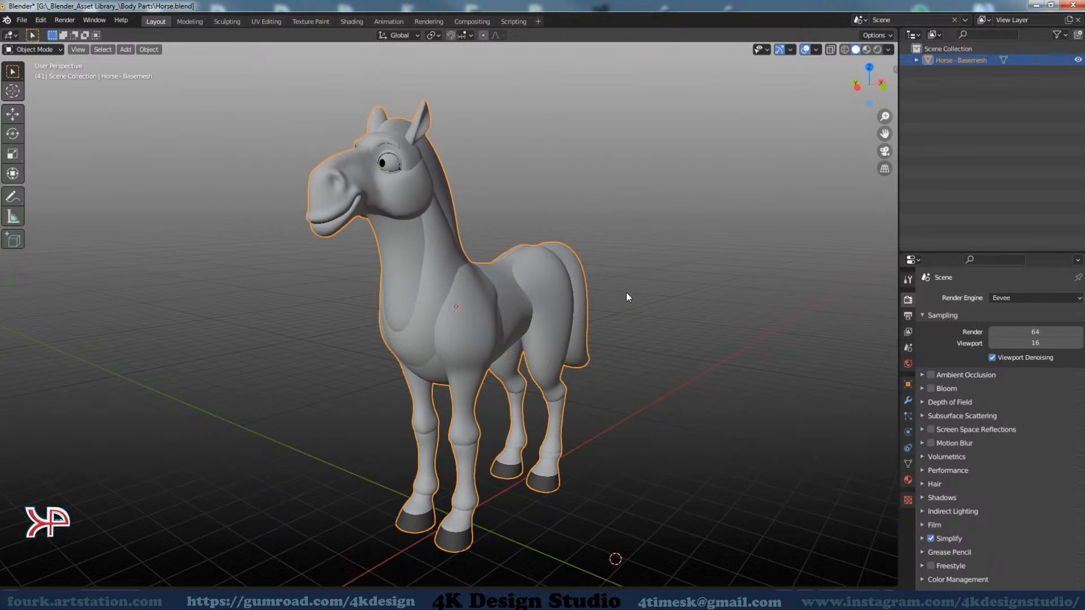
pyautogui.moveTo(626, 293); pyautogui.dragTo(545, 347, button='middle')
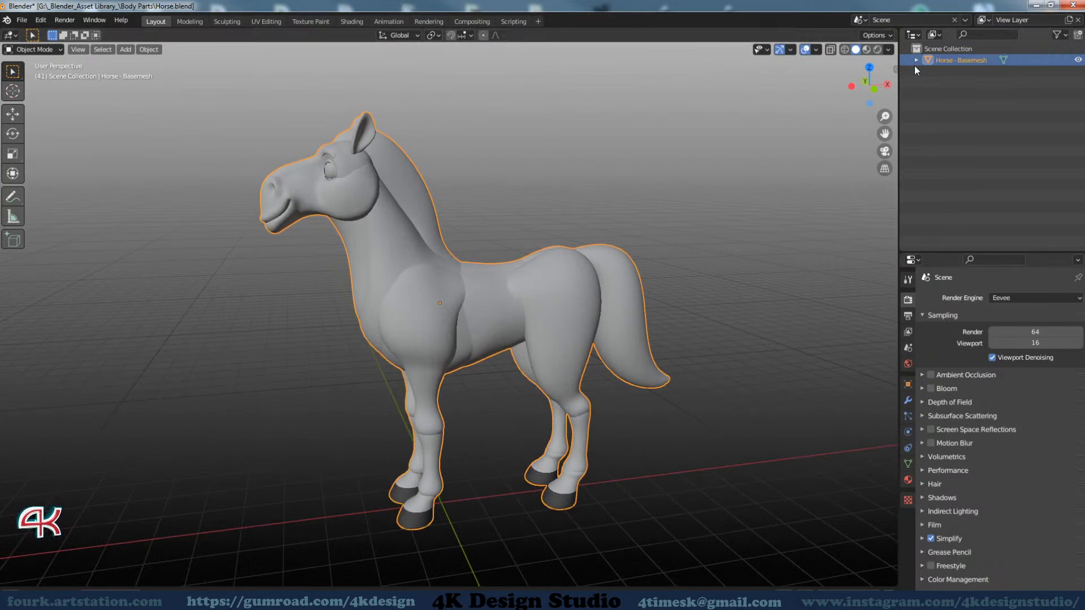
pyautogui.moveTo(446, 252); pyautogui.dragTo(357, 294, button='middle')
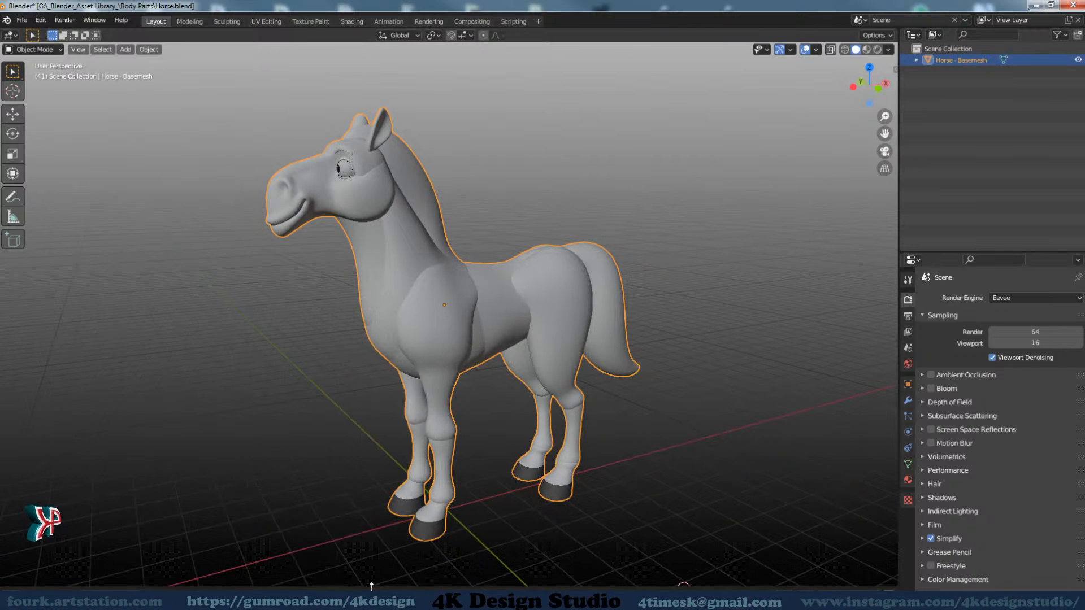
pyautogui.moveTo(683, 585); pyautogui.dragTo(396, 448)
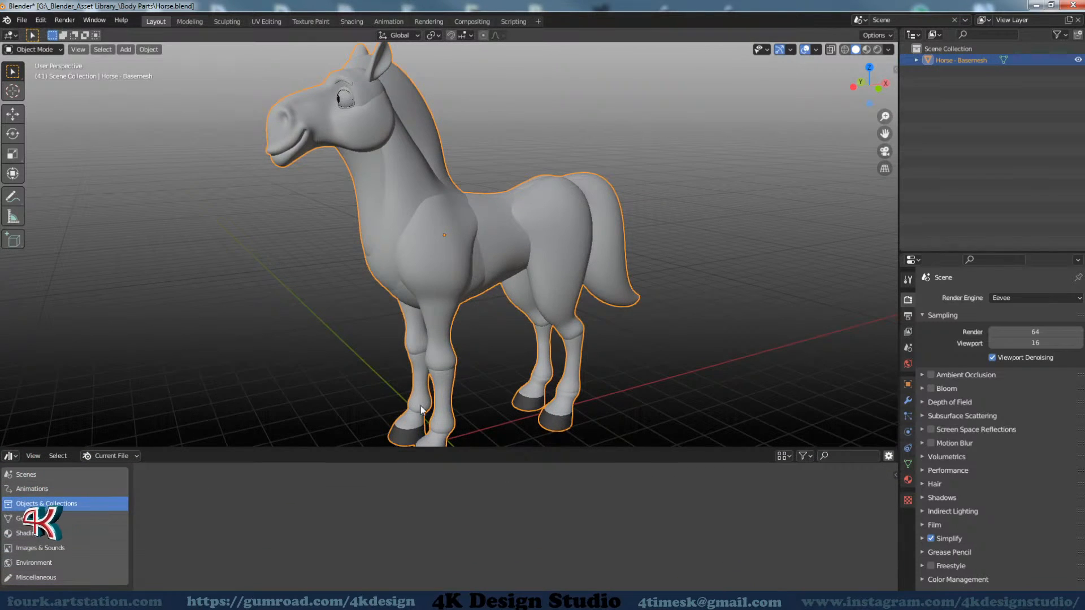
pyautogui.moveTo(474, 269); pyautogui.dragTo(454, 323, button='middle')
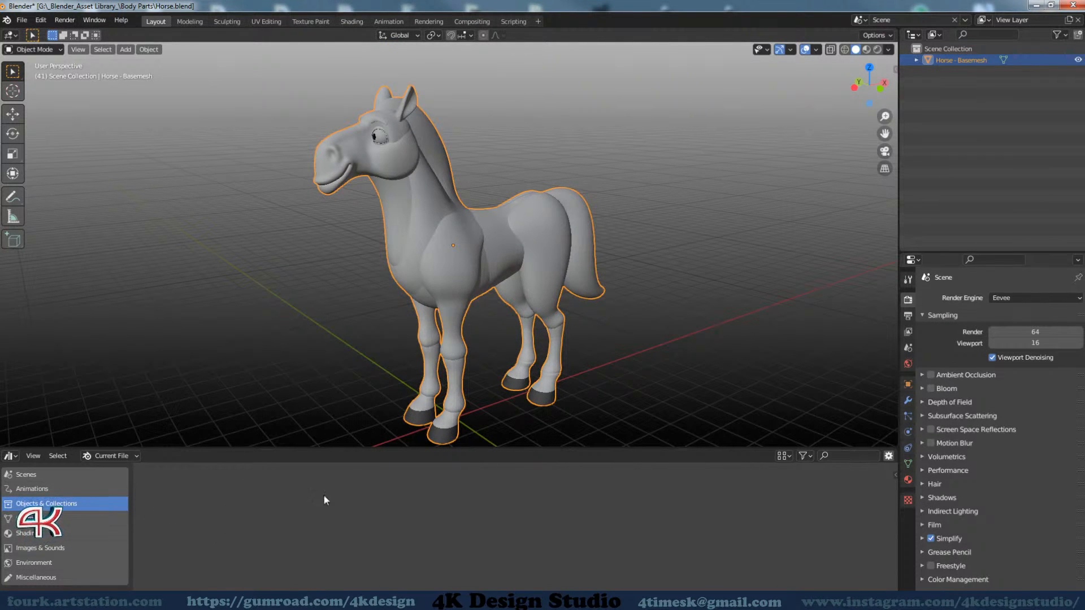
pyautogui.moveTo(486, 350); pyautogui.dragTo(513, 347, button='middle')
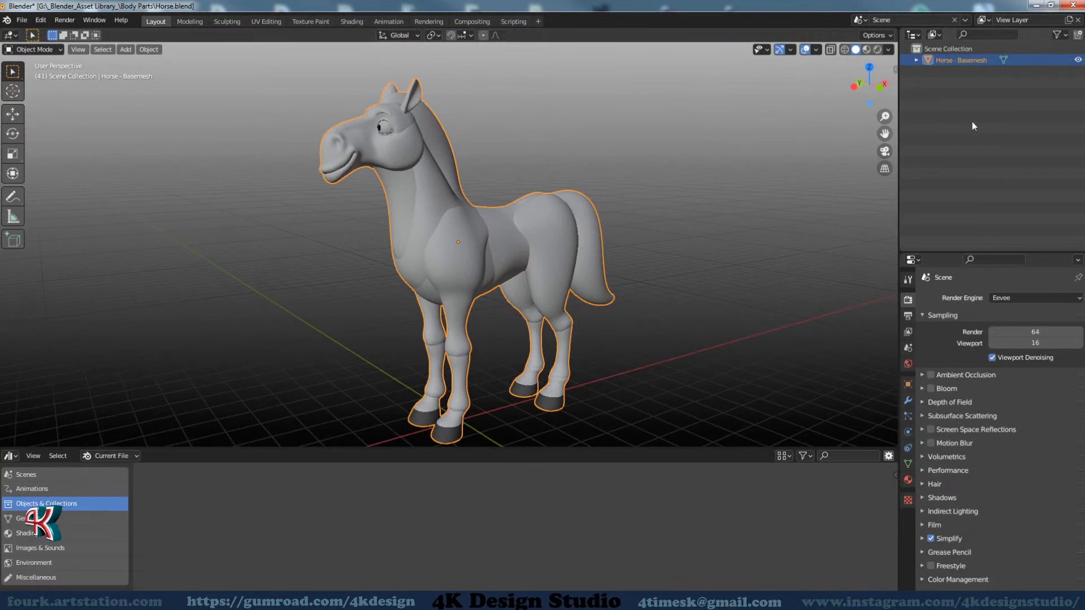
# Mark the Horse - Basemesh object as an asset and select it in the Asset Browser
pyautogui.rightClick(951, 59)
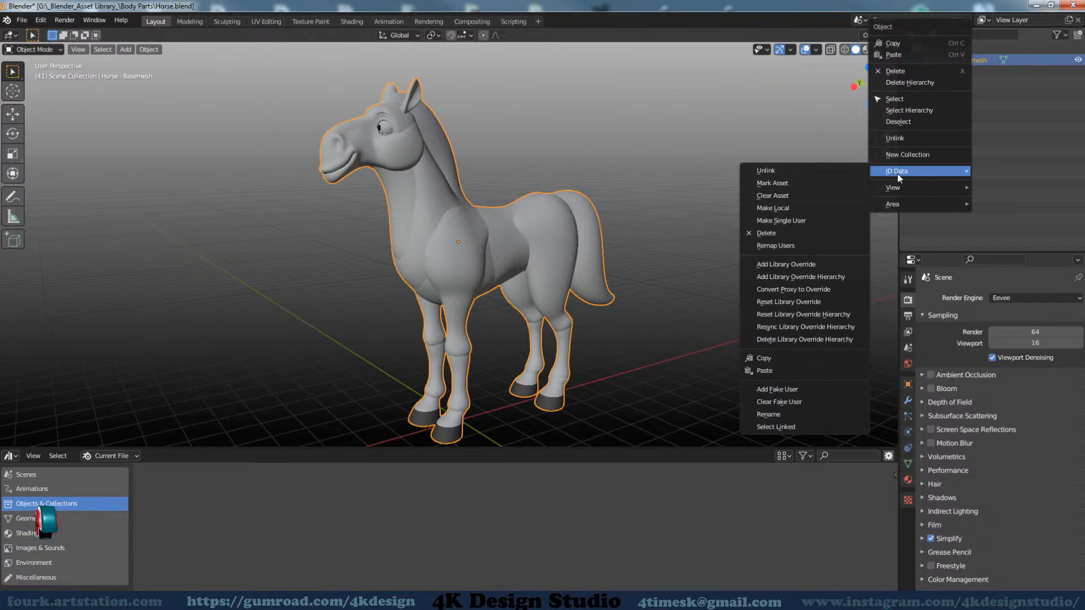
pyautogui.click(784, 186)
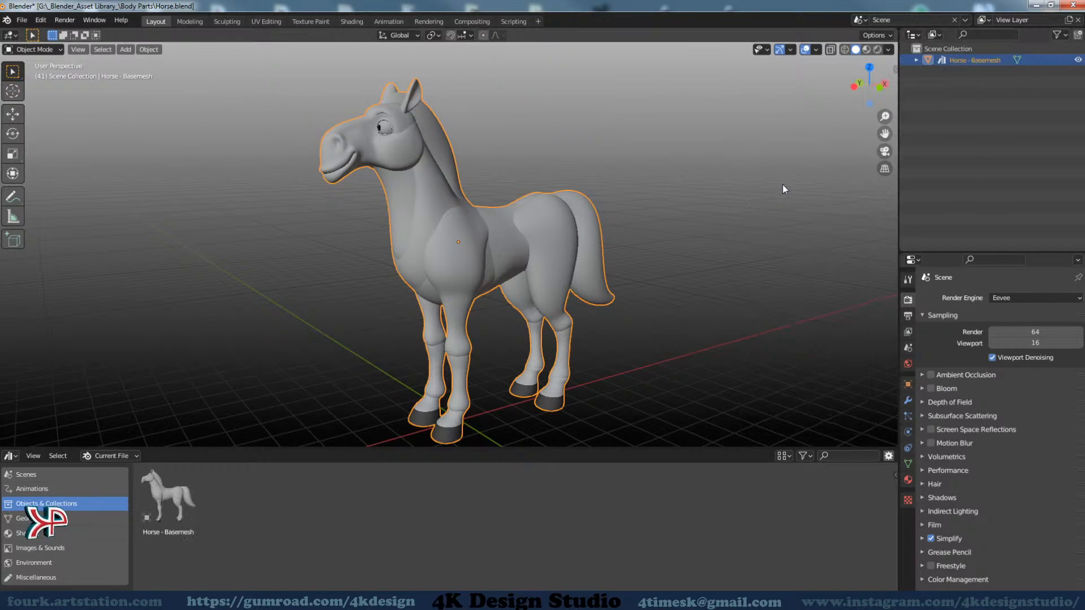
pyautogui.click(181, 501)
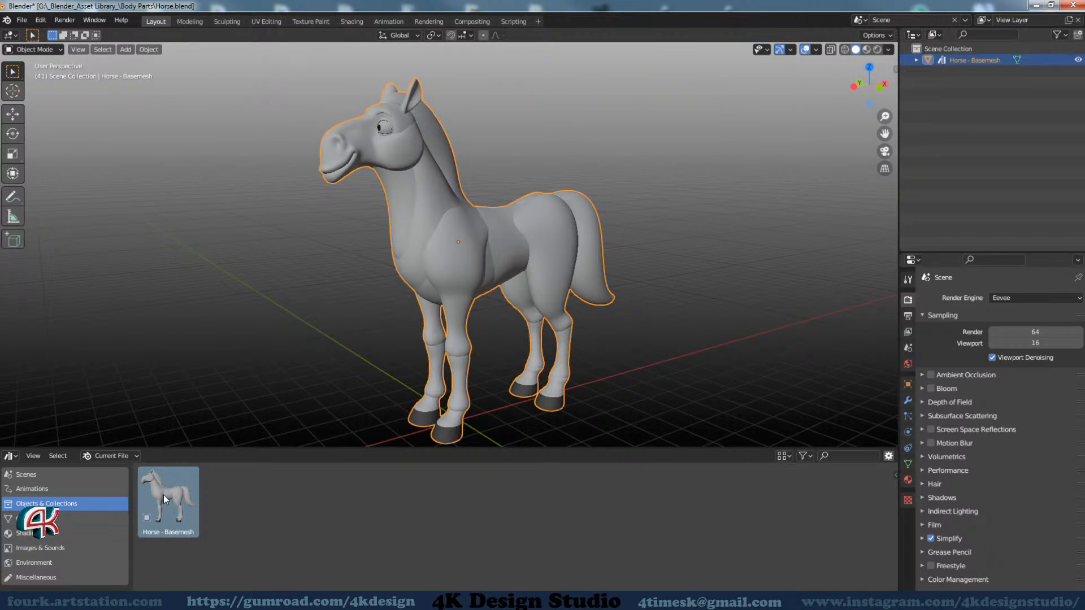
# Duplicate the horse model and place the copy beside the original
pyautogui.moveTo(559, 266); pyautogui.dragTo(477, 307, button='middle')
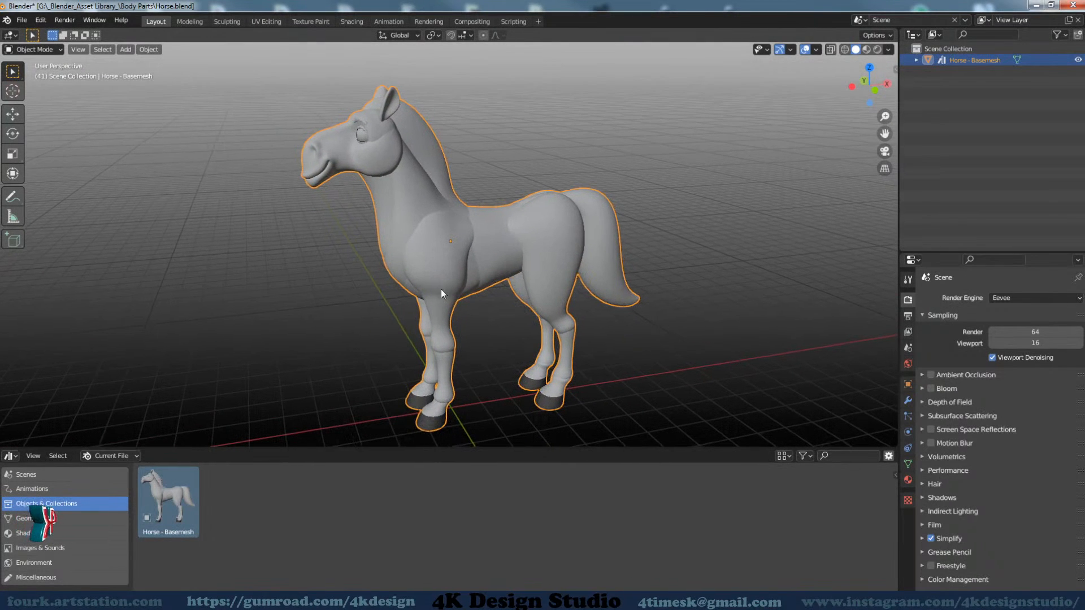
pyautogui.moveTo(465, 343); pyautogui.dragTo(557, 321, button='middle')
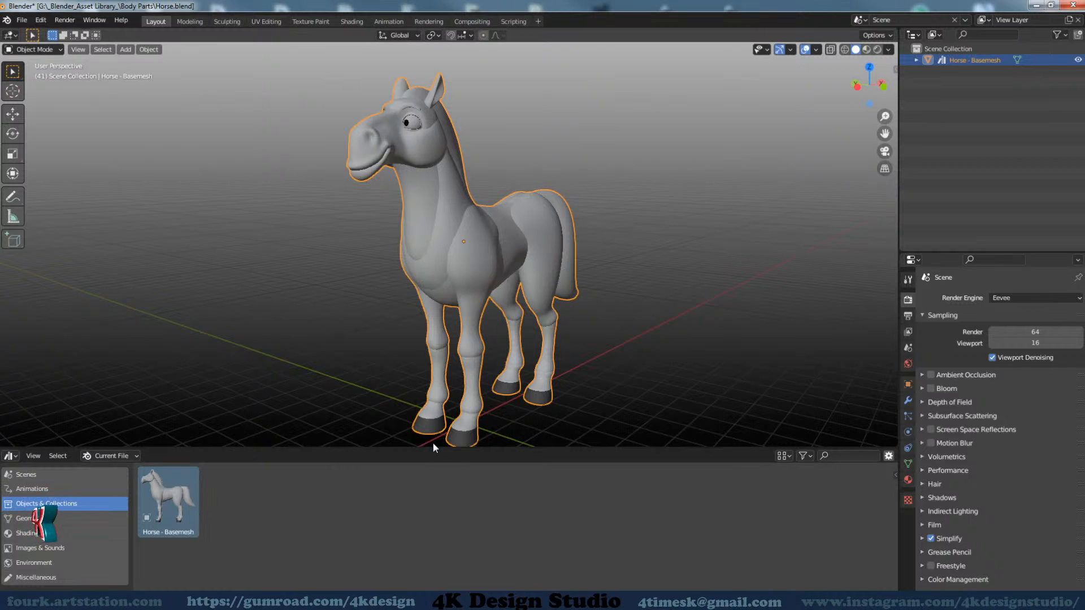
pyautogui.moveTo(538, 253); pyautogui.dragTo(574, 268, button='middle')
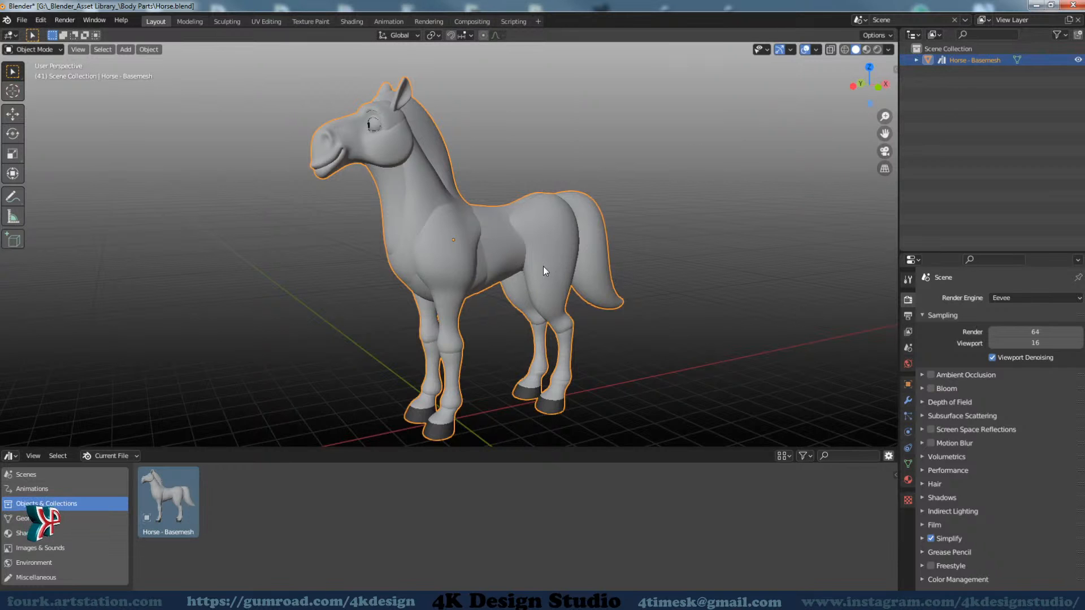
pyautogui.scroll(-3, 543, 266)
pyautogui.moveTo(558, 272); pyautogui.dragTo(545, 315, button='middle')
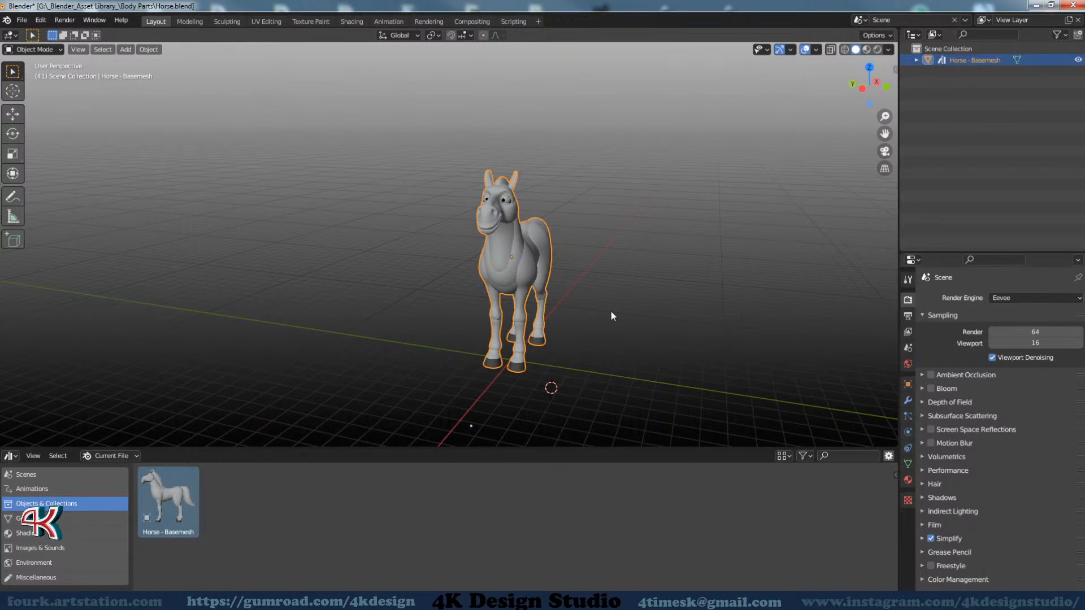
pyautogui.hotkey('shift', 'd')
pyautogui.click(501, 294)
pyautogui.moveTo(639, 300); pyautogui.dragTo(558, 300, button='middle')
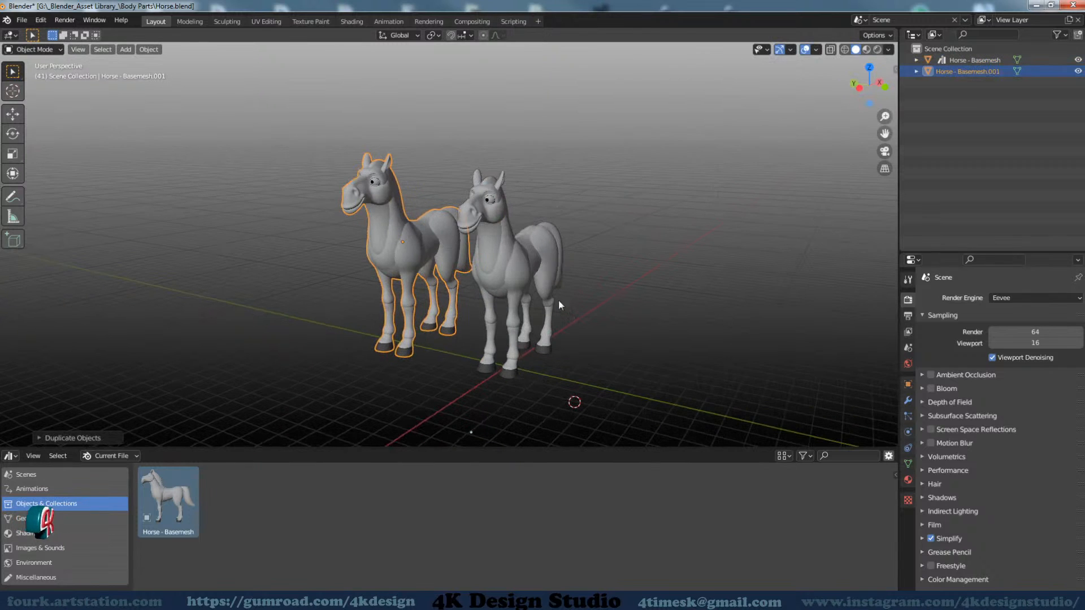
# Rename the duplicated horse object as Try
pyautogui.scroll(2, 559, 305)
pyautogui.doubleClick(964, 70)
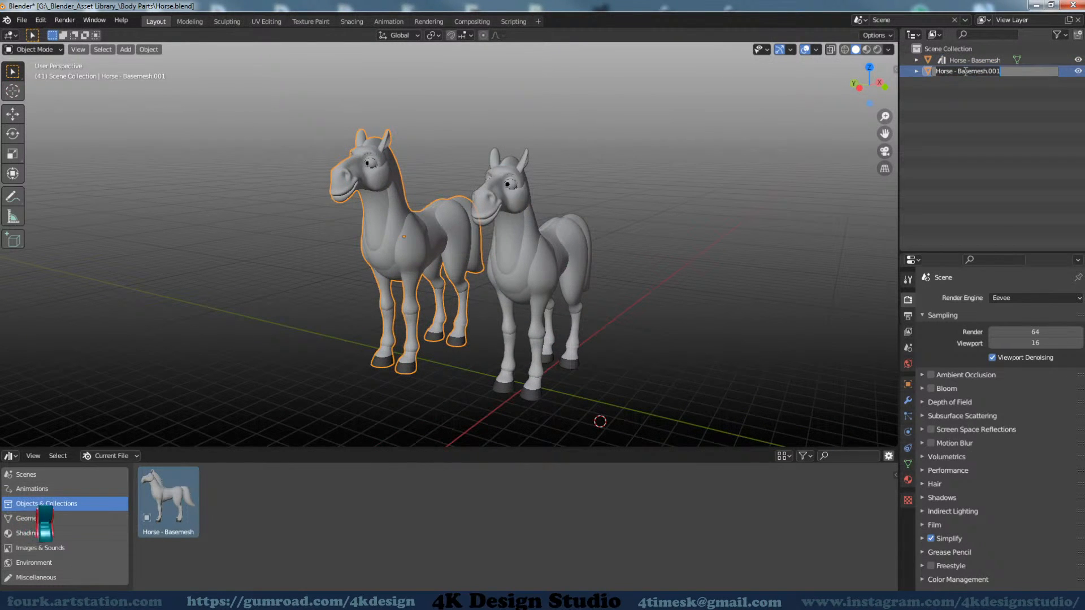
pyautogui.write('Tr')
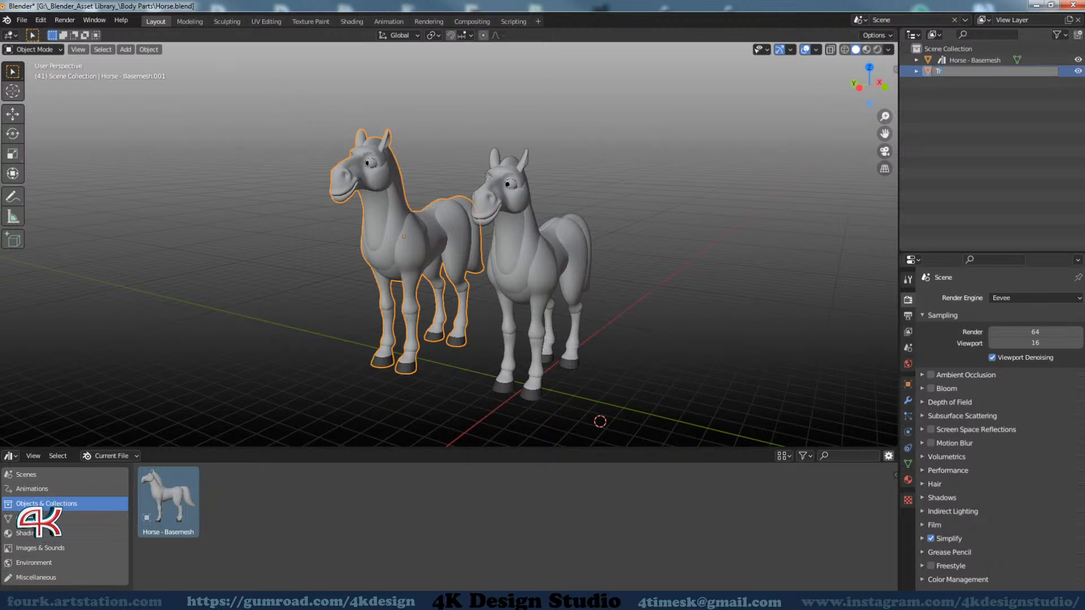
pyautogui.write('y')
pyautogui.press('Return')
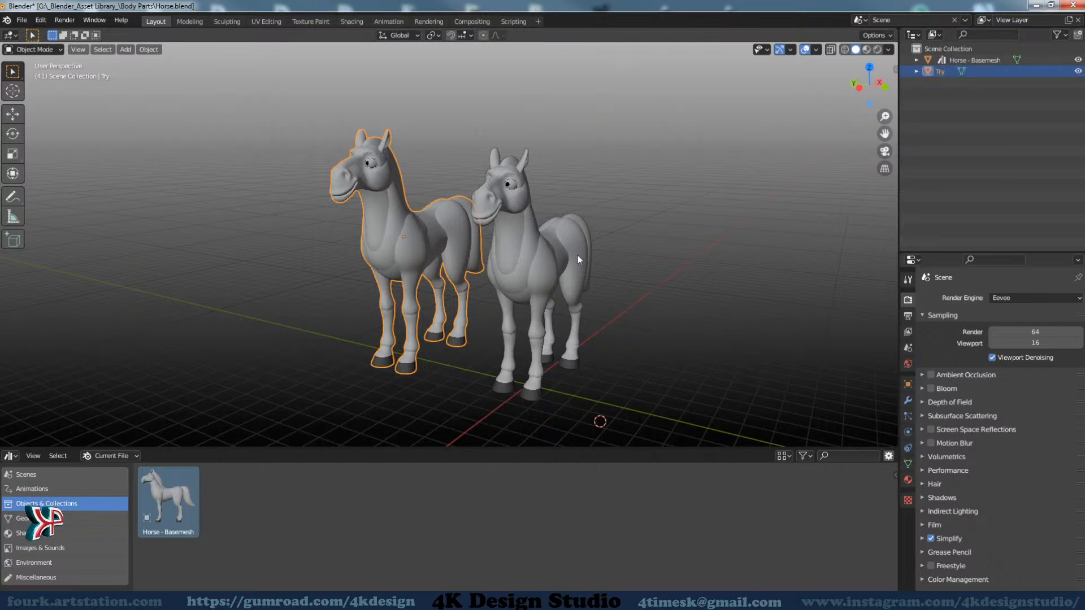
pyautogui.press('Tab')
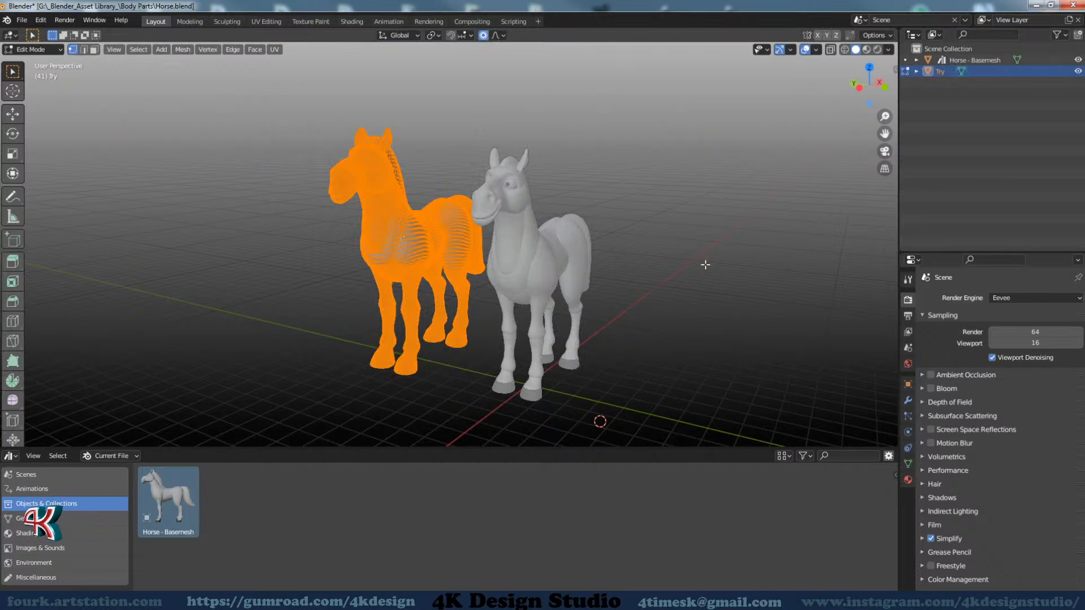
pyautogui.press('r')
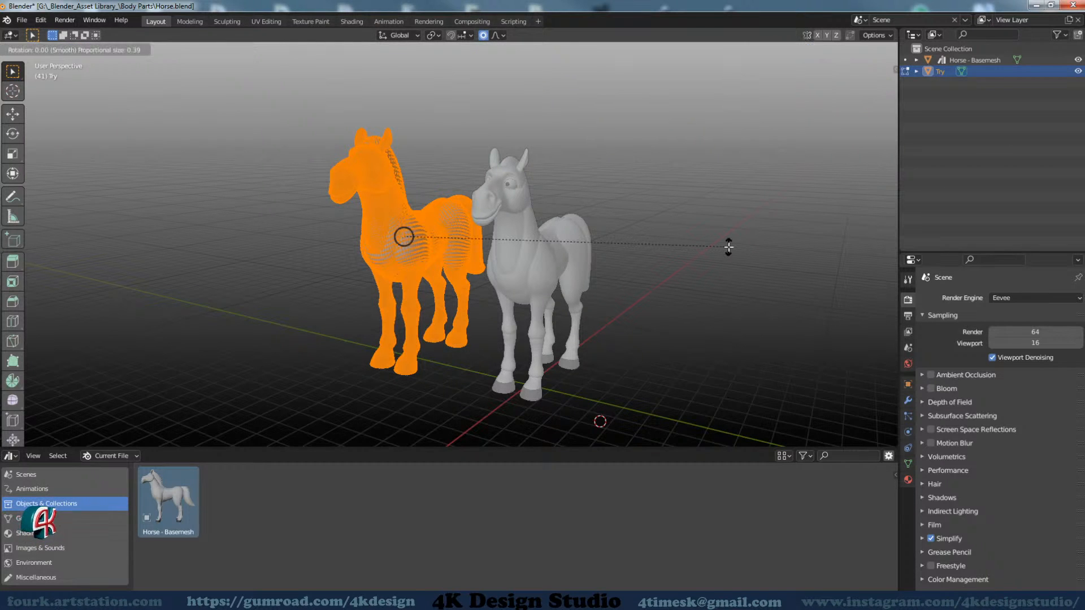
pyautogui.press('Escape')
pyautogui.press('Tab')
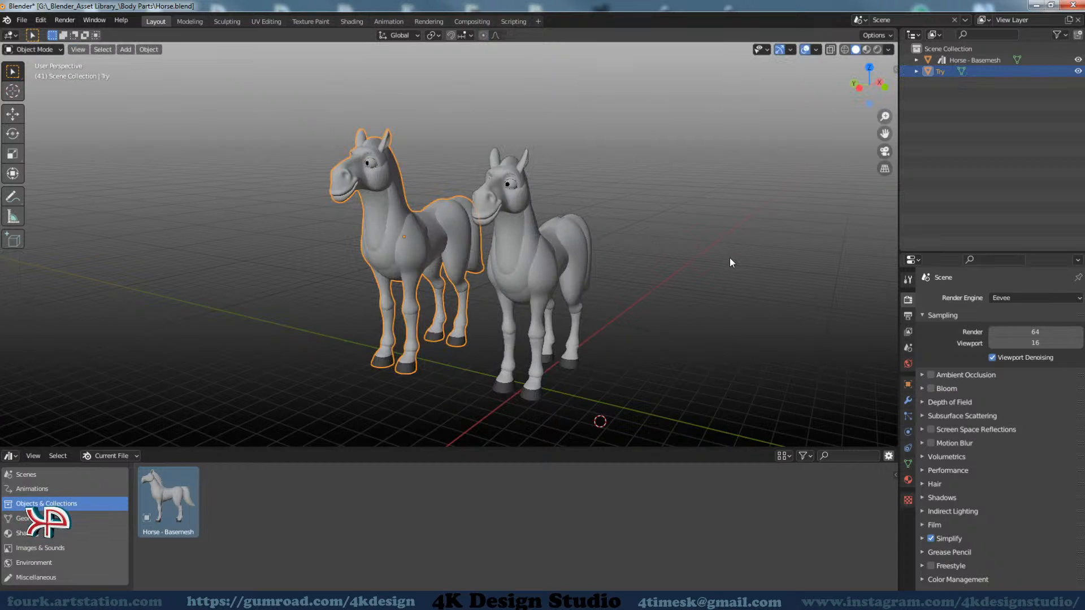
# Rotate the Try horse 90 degrees around the global Z axis
pyautogui.press('r')
pyautogui.write('z')
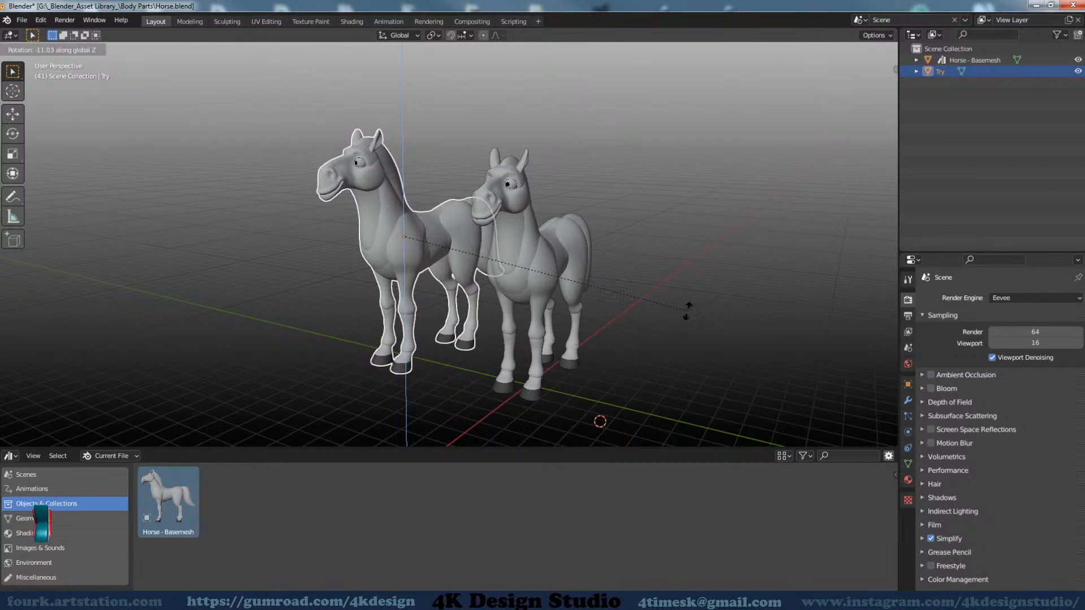
pyautogui.write('90')
pyautogui.press('Return')
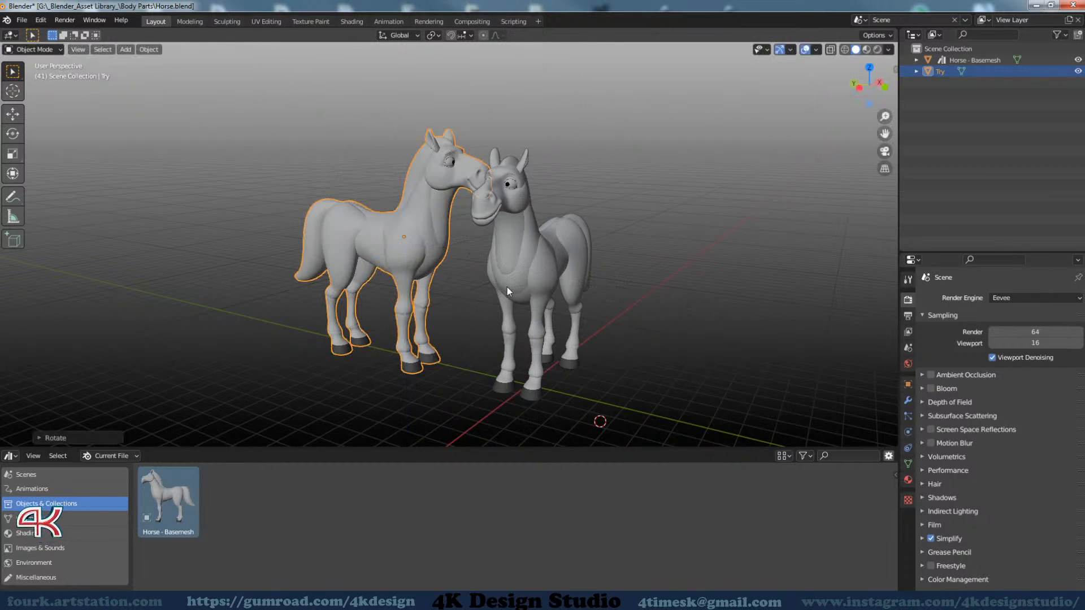
# Move the Try horse along the Y axis to the other side of the original horse
pyautogui.scroll(-3, 507, 287)
pyautogui.press('r')
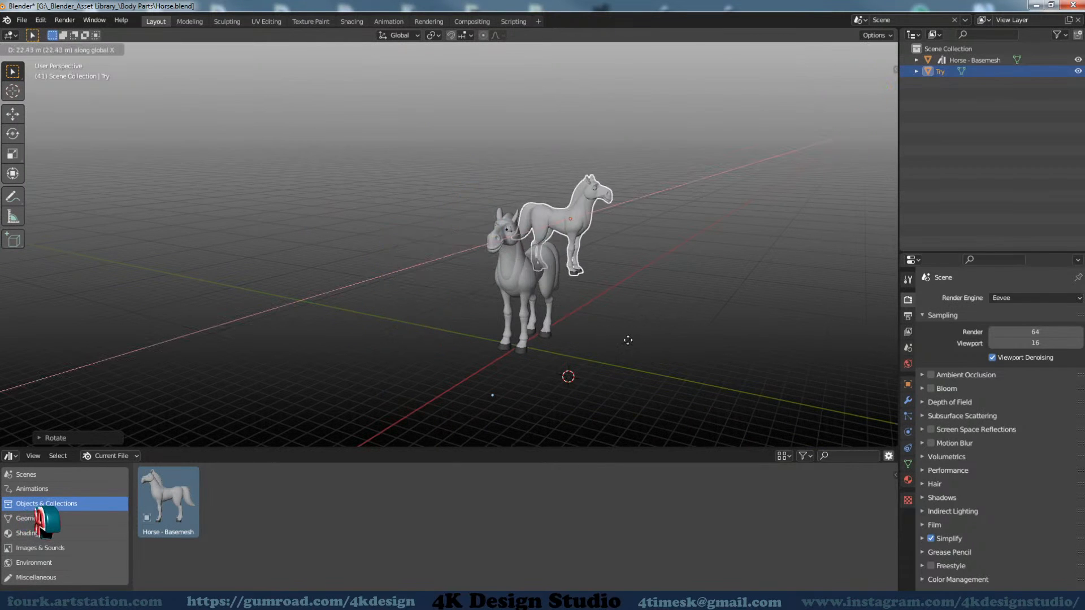
pyautogui.press('Escape')
pyautogui.press('g')
pyautogui.press('y')
pyautogui.click(792, 367)
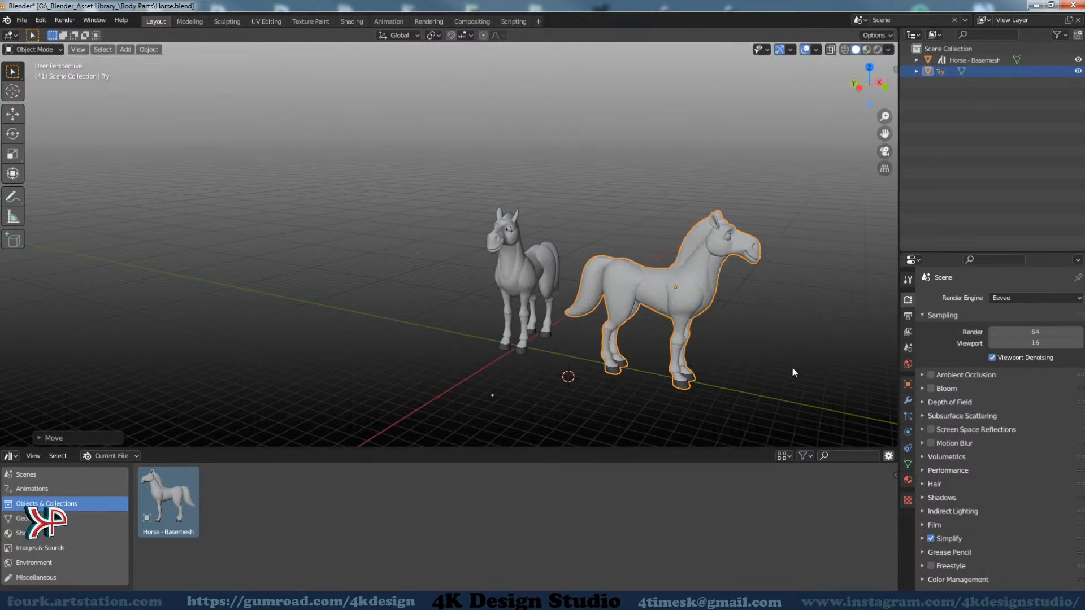
# Apply the object transform to the Try horse
pyautogui.keyDown('shift'); pyautogui.moveTo(742, 319); pyautogui.dragTo(450, 195, button='middle'); pyautogui.keyUp('shift')
pyautogui.moveTo(450, 195); pyautogui.dragTo(483, 311, button='middle')
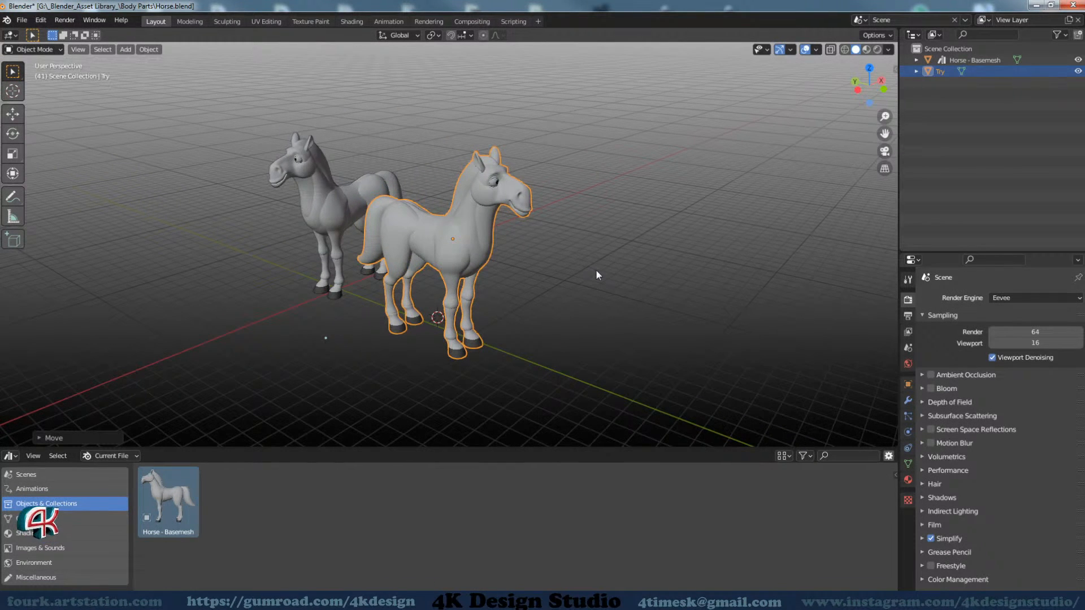
pyautogui.hotkey('ctrl', 'a')
pyautogui.click(594, 310)
pyautogui.moveTo(595, 323); pyautogui.dragTo(547, 318, button='middle')
pyautogui.scroll(2, 545, 258)
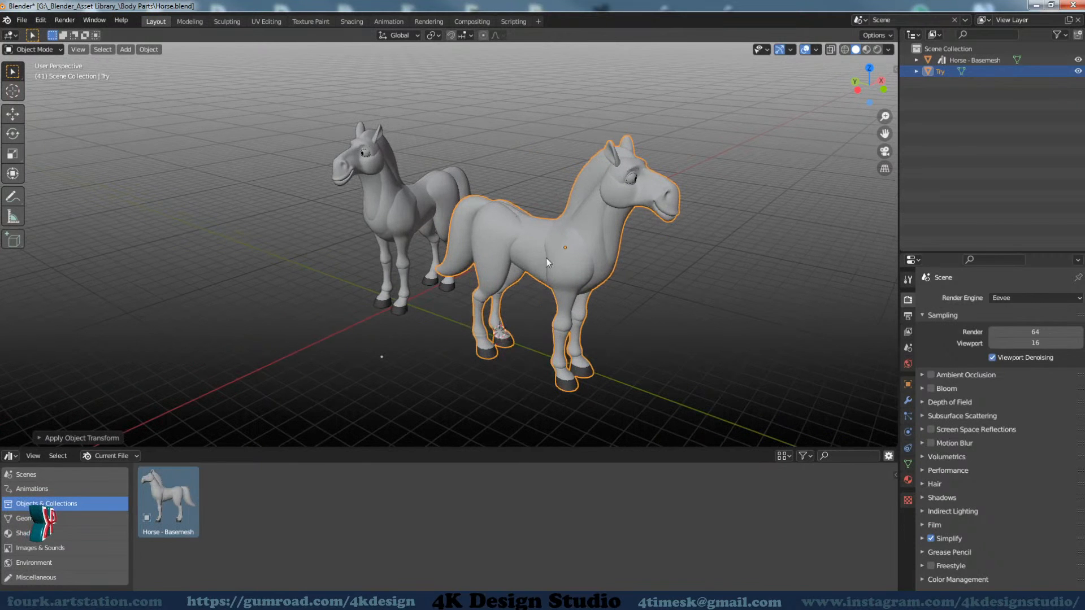
# Set the scene's render engine to Workbench
pyautogui.moveTo(535, 248); pyautogui.dragTo(567, 245, button='middle')
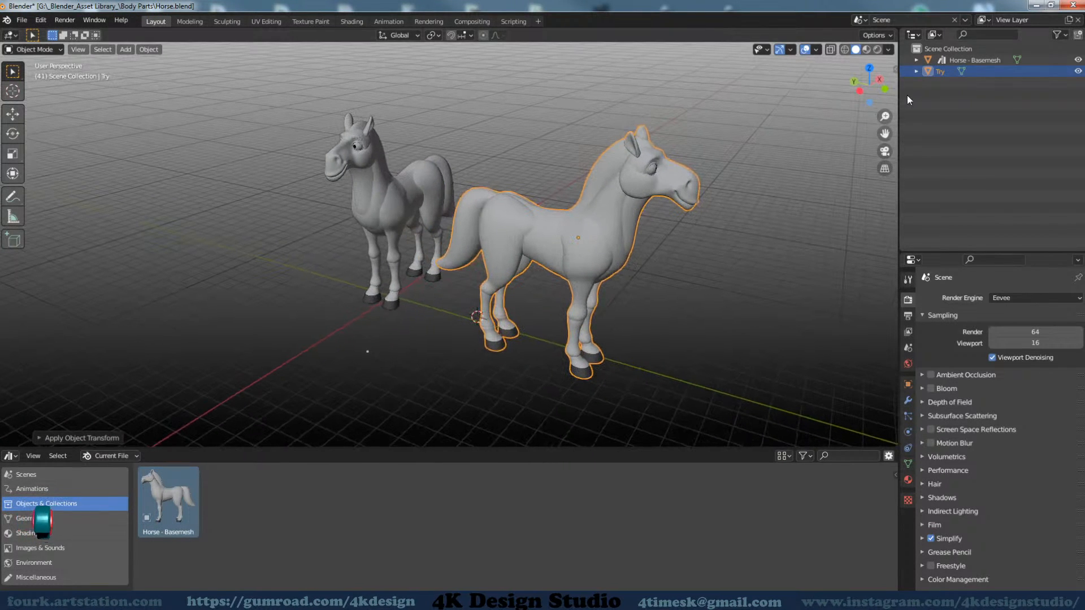
pyautogui.click(1018, 297)
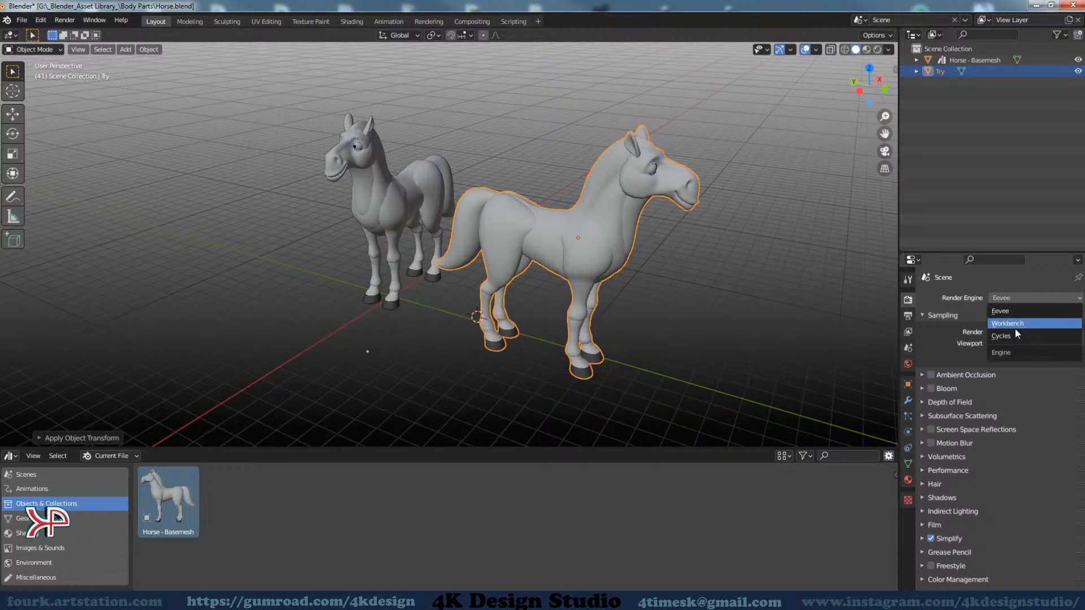
pyautogui.click(989, 309)
pyautogui.click(1032, 299)
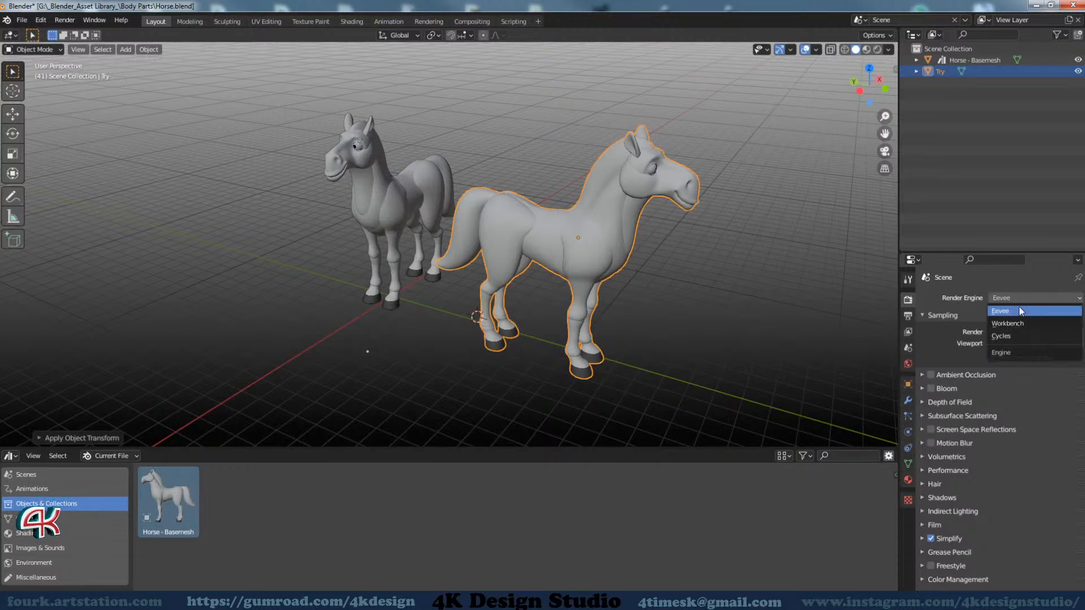
pyautogui.click(1016, 322)
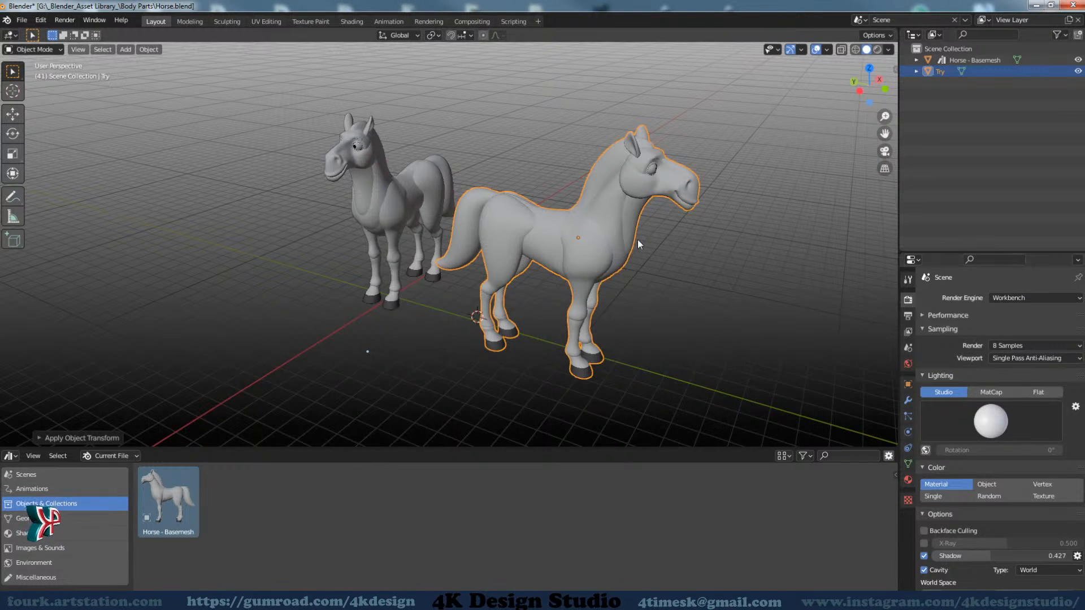
# Mark the Try object as an asset in the current file
pyautogui.moveTo(638, 240); pyautogui.dragTo(606, 236, button='middle')
pyautogui.rightClick(941, 70)
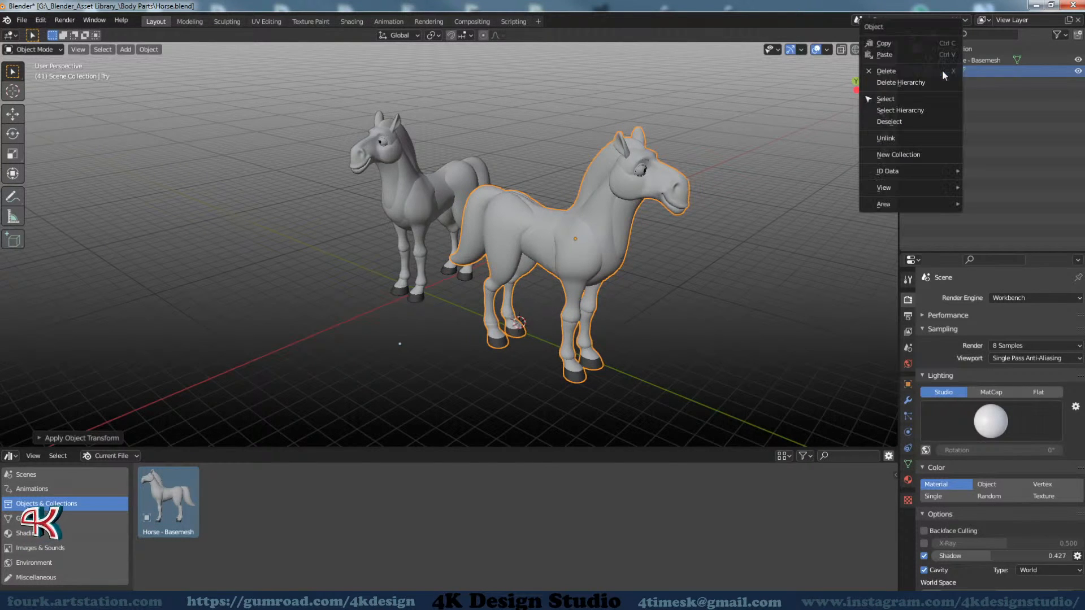
pyautogui.moveTo(906, 178)
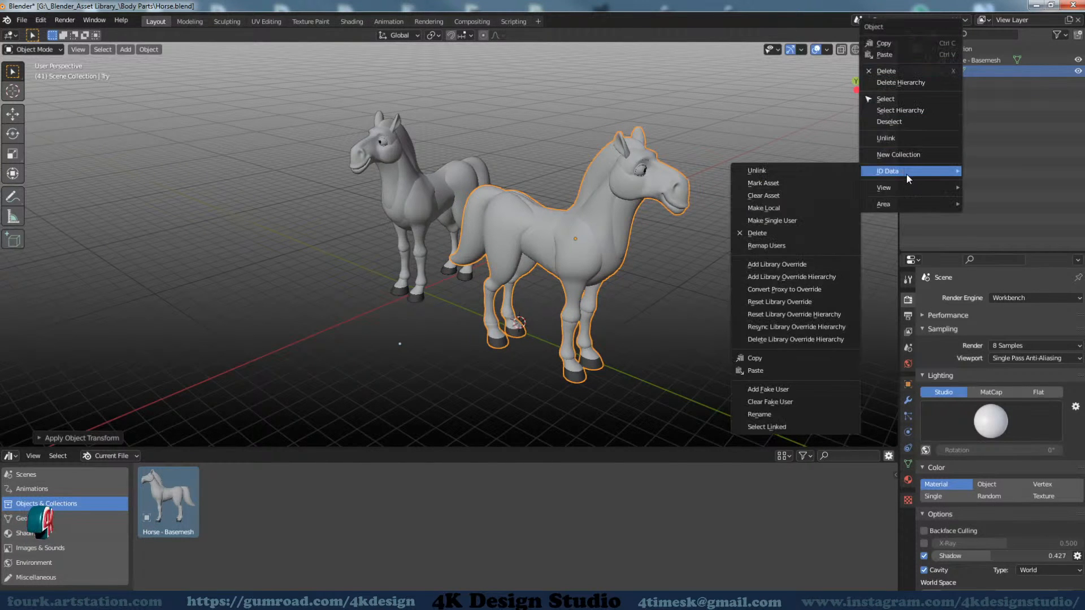
pyautogui.click(776, 183)
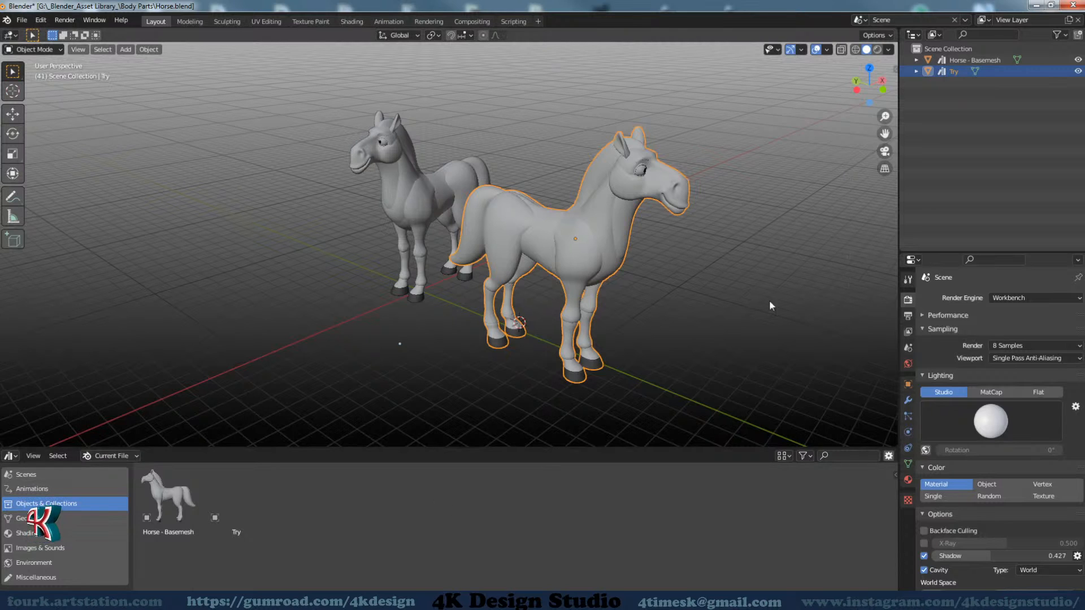
# Switch the scene's render engine to Eevee and then to Cycles
pyautogui.click(1017, 298)
pyautogui.click(1015, 308)
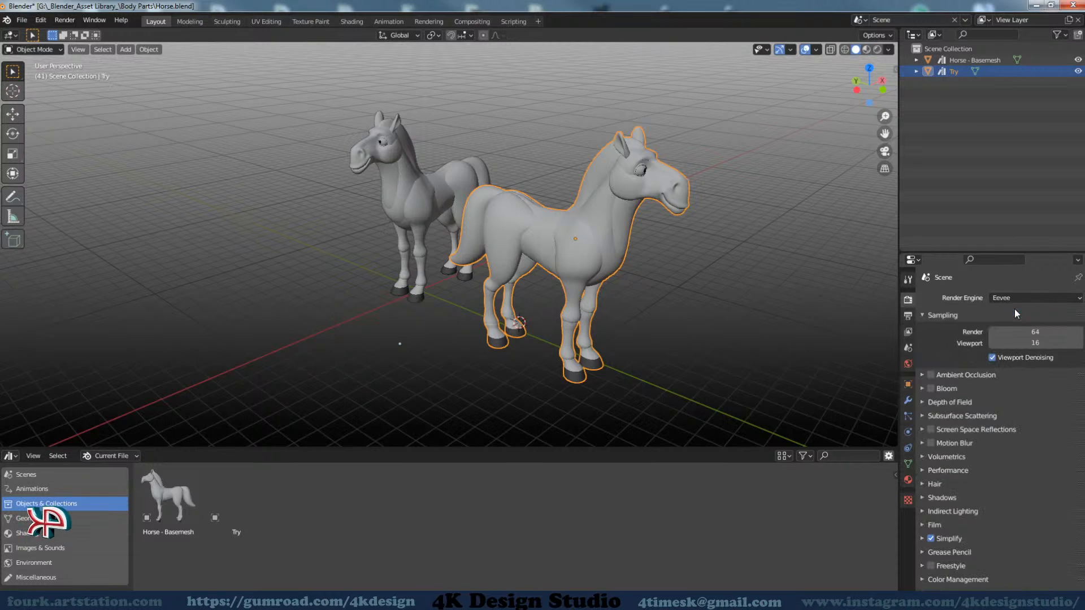
pyautogui.click(1008, 298)
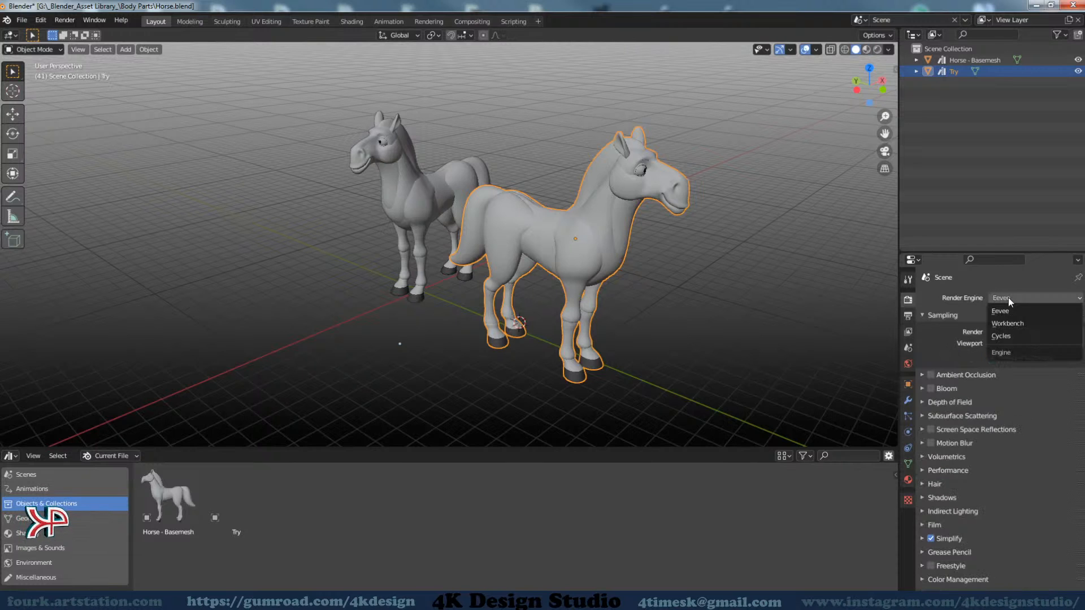
pyautogui.click(1004, 337)
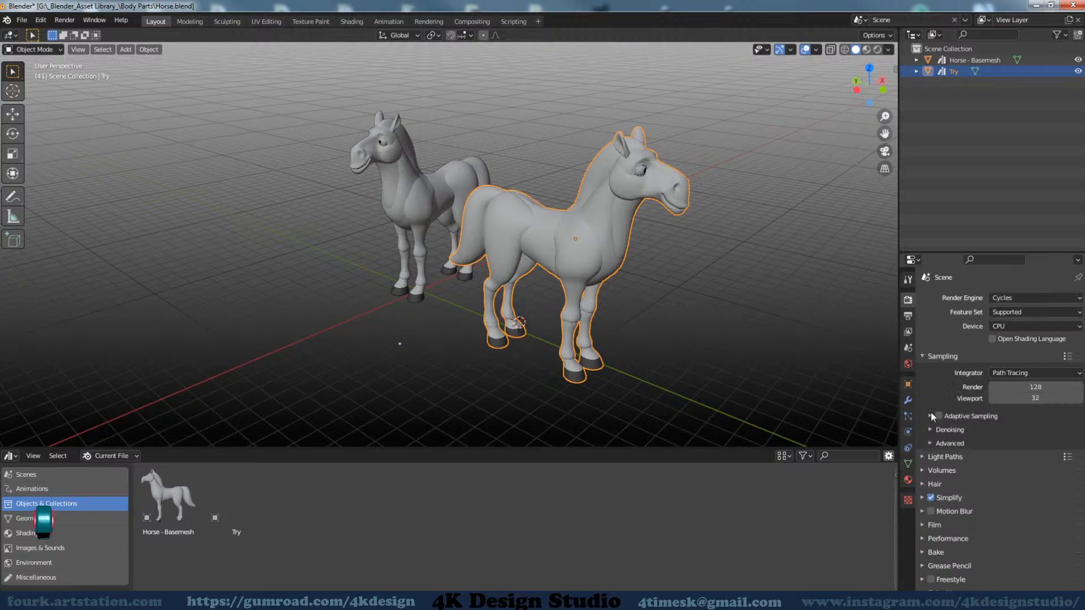
# Show the asset details and regenerate the preview images of the Horse - Basemesh and Try assets
pyautogui.click(889, 456)
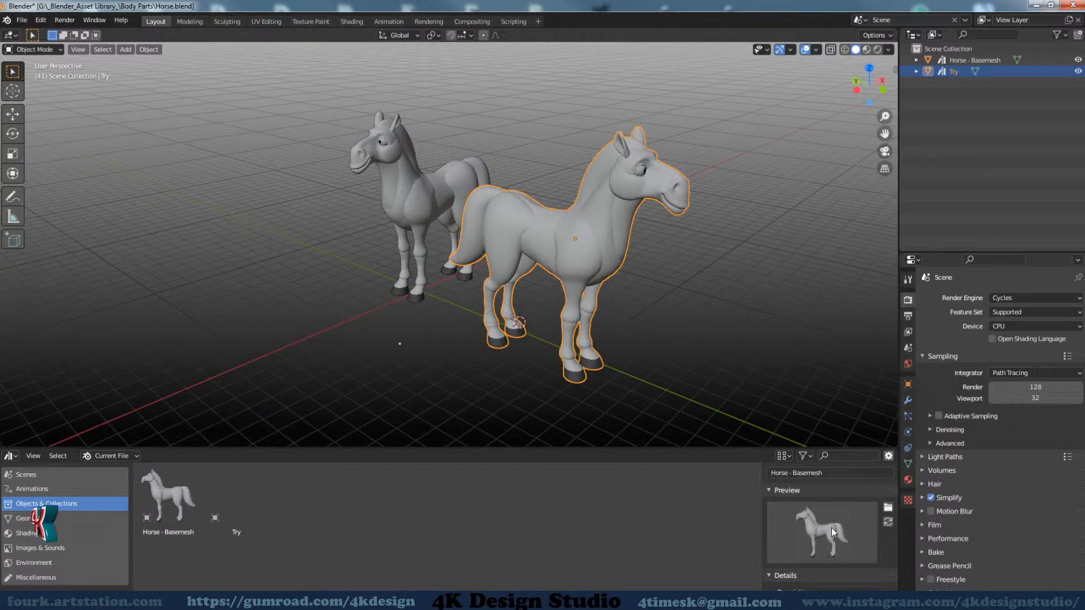
pyautogui.click(887, 524)
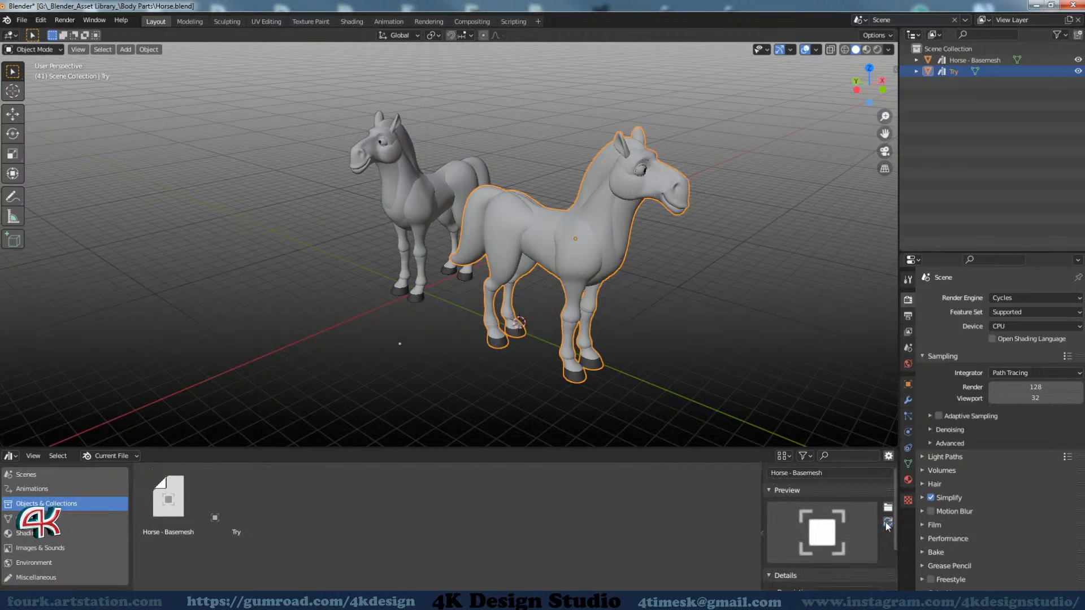
pyautogui.click(253, 506)
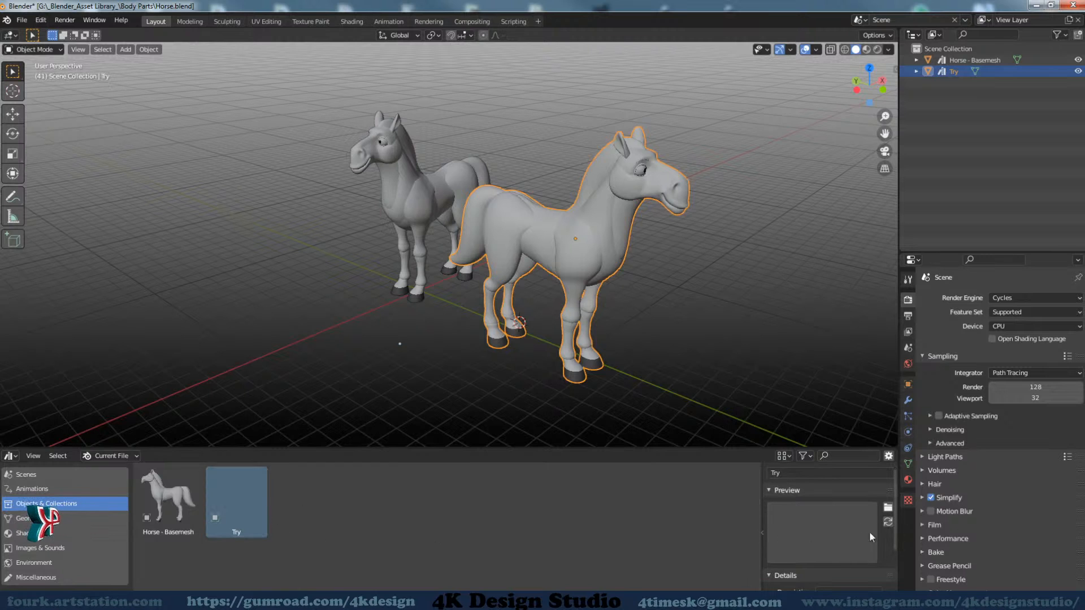
pyautogui.click(888, 523)
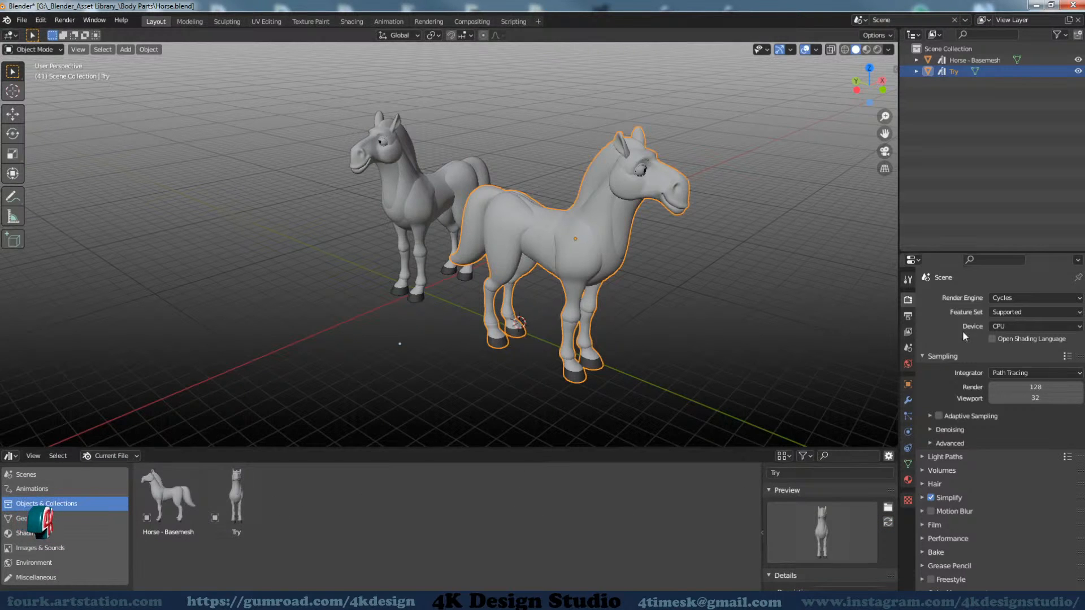
# Set the scene's render engine to Workbench and regenerate the Try asset's preview image
pyautogui.click(1022, 297)
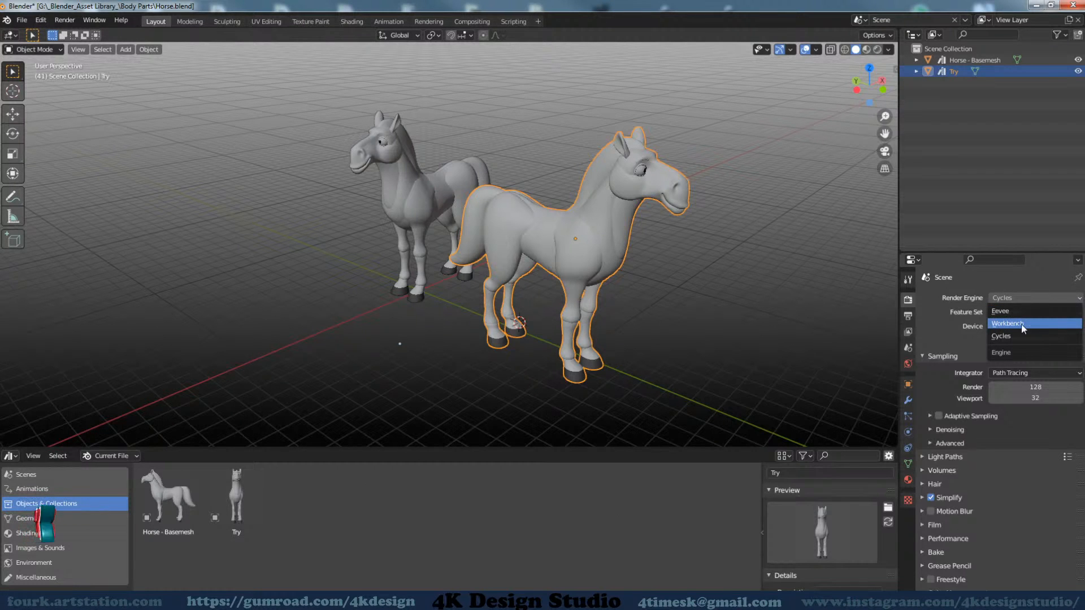
pyautogui.click(1012, 308)
pyautogui.click(1011, 308)
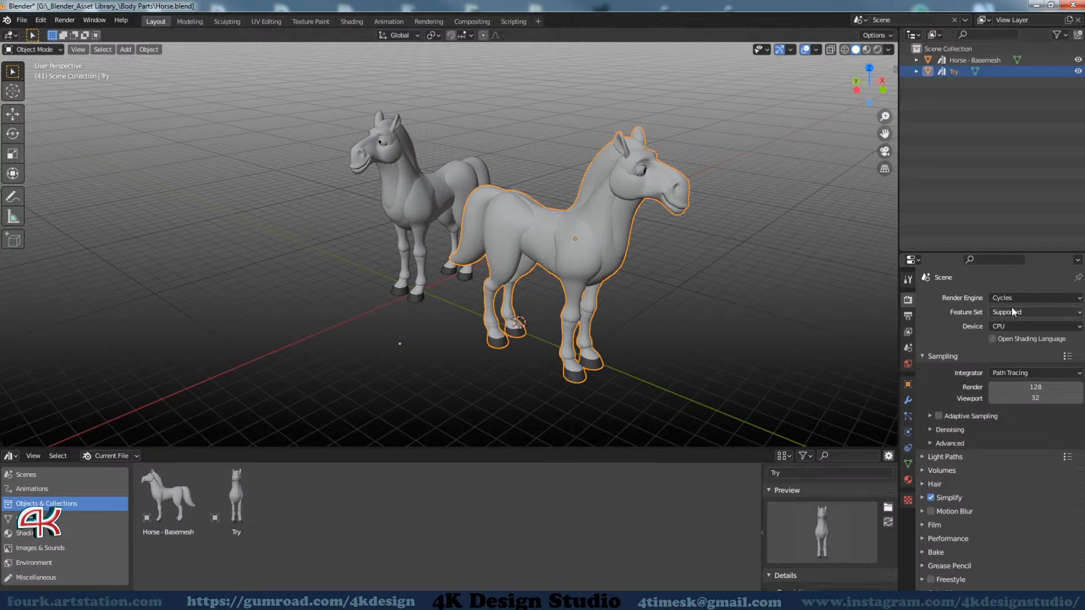
pyautogui.click(1011, 305)
pyautogui.click(1009, 324)
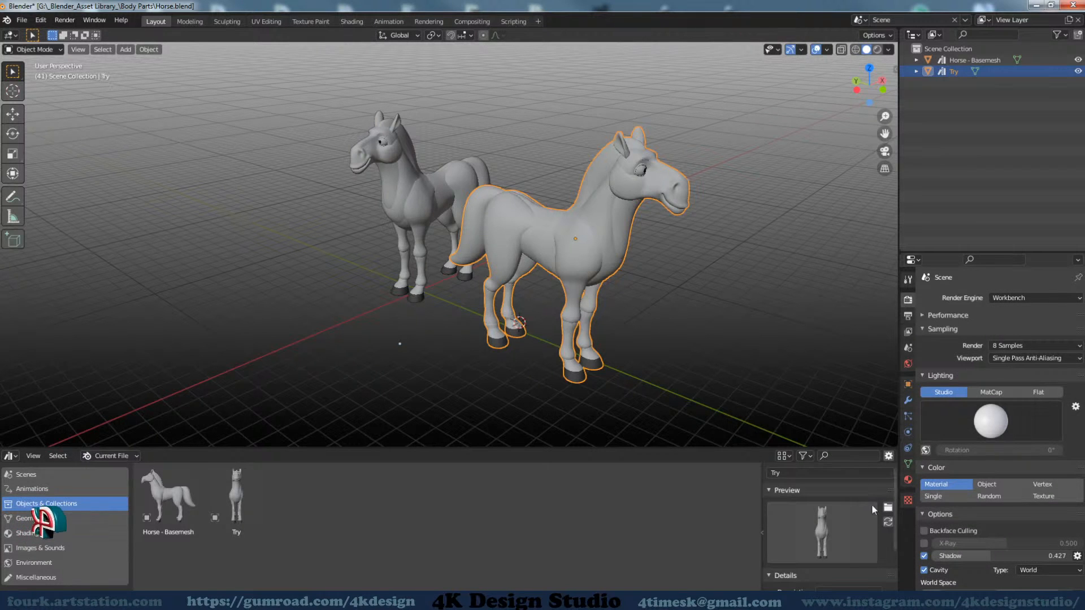
pyautogui.click(888, 523)
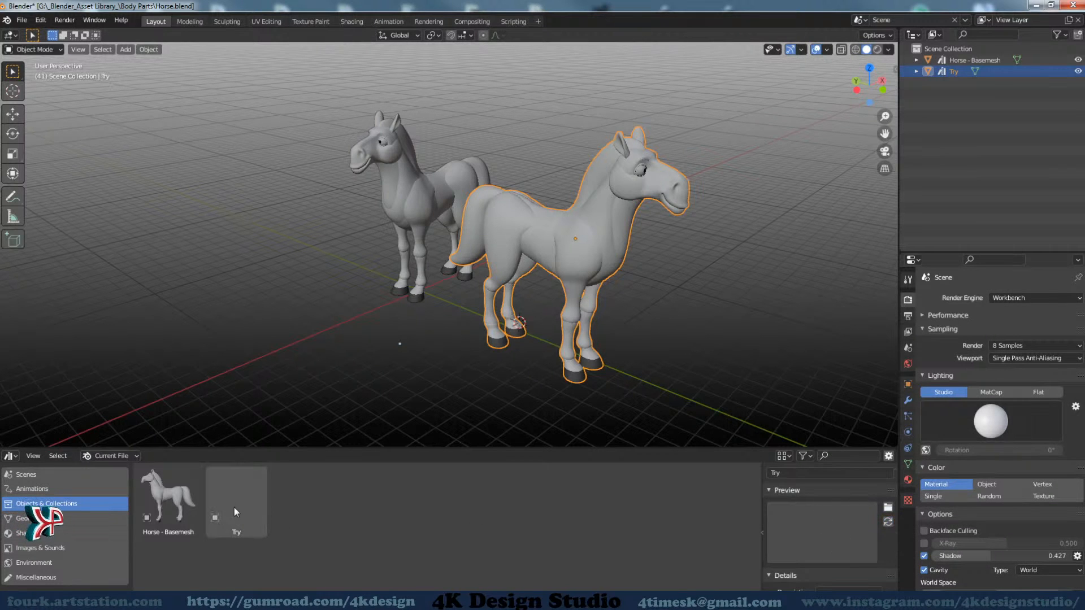
# Set the render engine to Eevee, regenerate the Try asset's preview image, and hide the asset details
pyautogui.click(1040, 297)
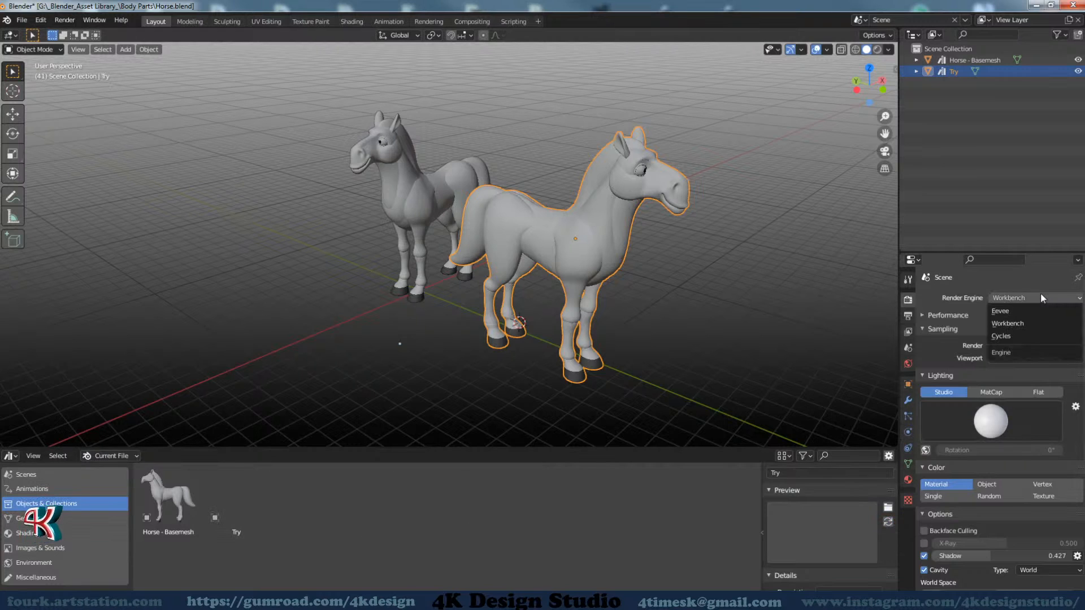
pyautogui.click(1012, 311)
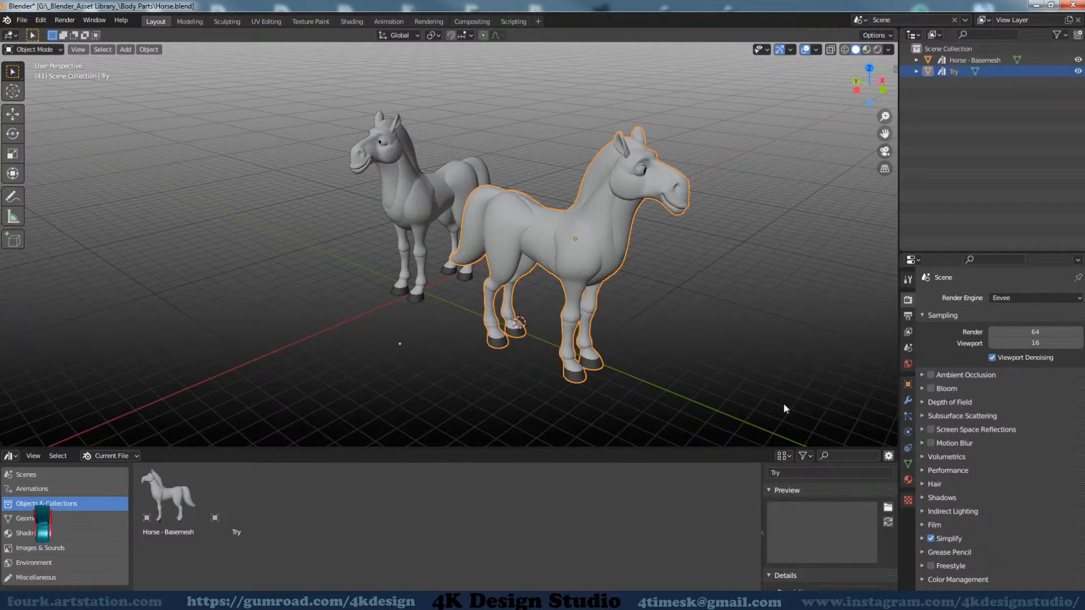
pyautogui.click(888, 523)
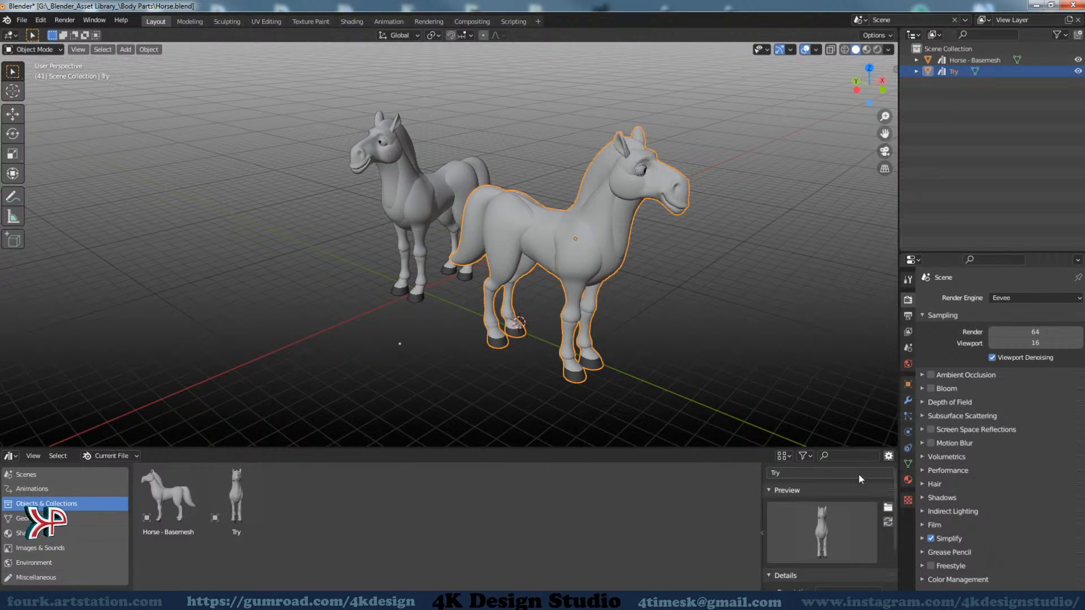
pyautogui.click(888, 455)
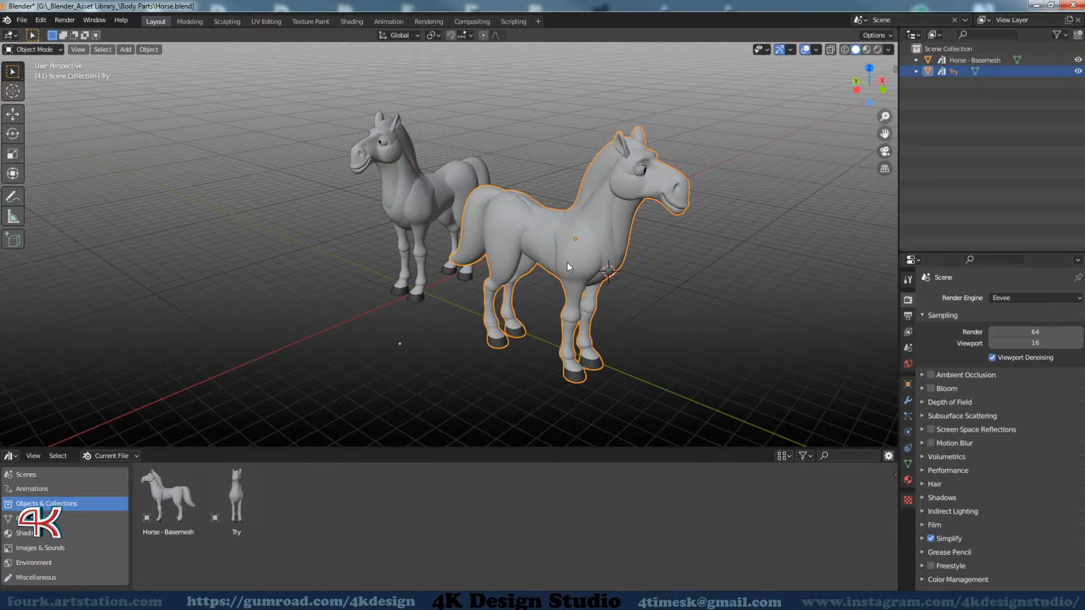
# Delete the Try horse object from the scene
pyautogui.moveTo(401, 257); pyautogui.dragTo(486, 322, button='middle')
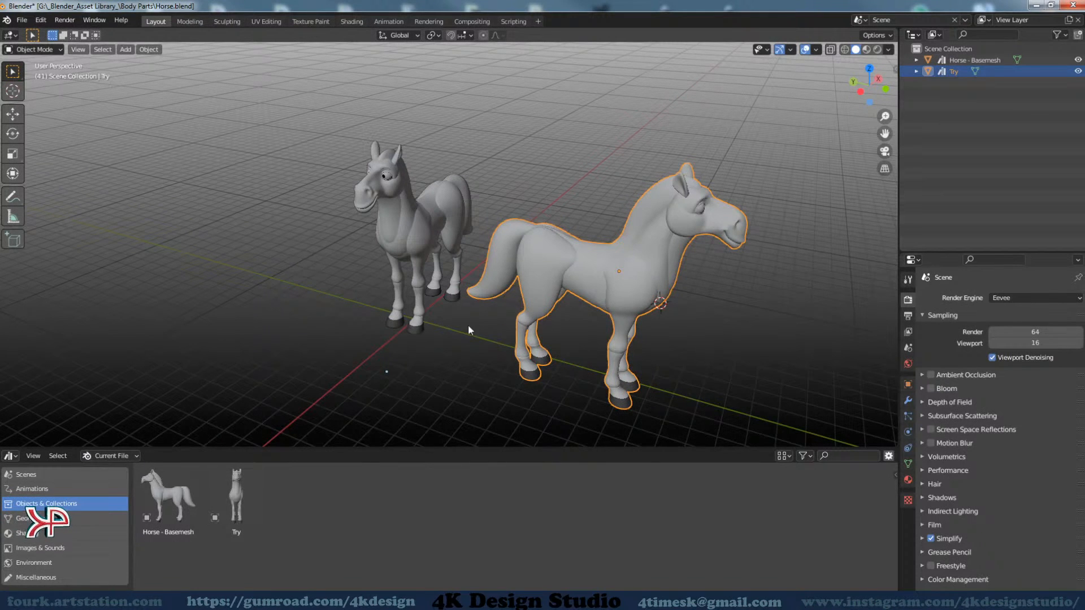
pyautogui.moveTo(561, 326); pyautogui.dragTo(525, 346, button='middle')
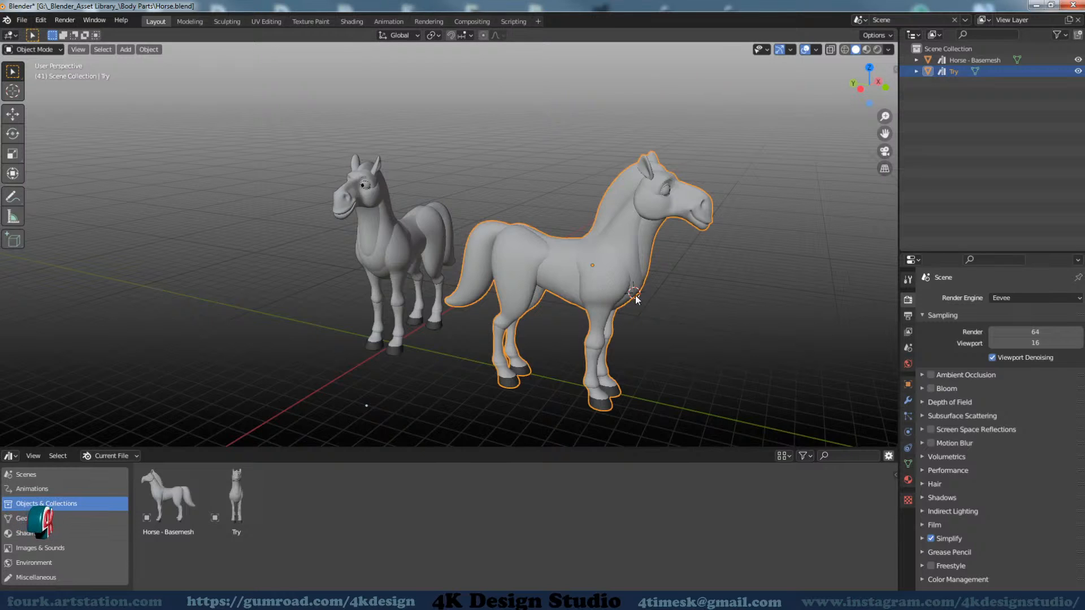
pyautogui.press('Delete')
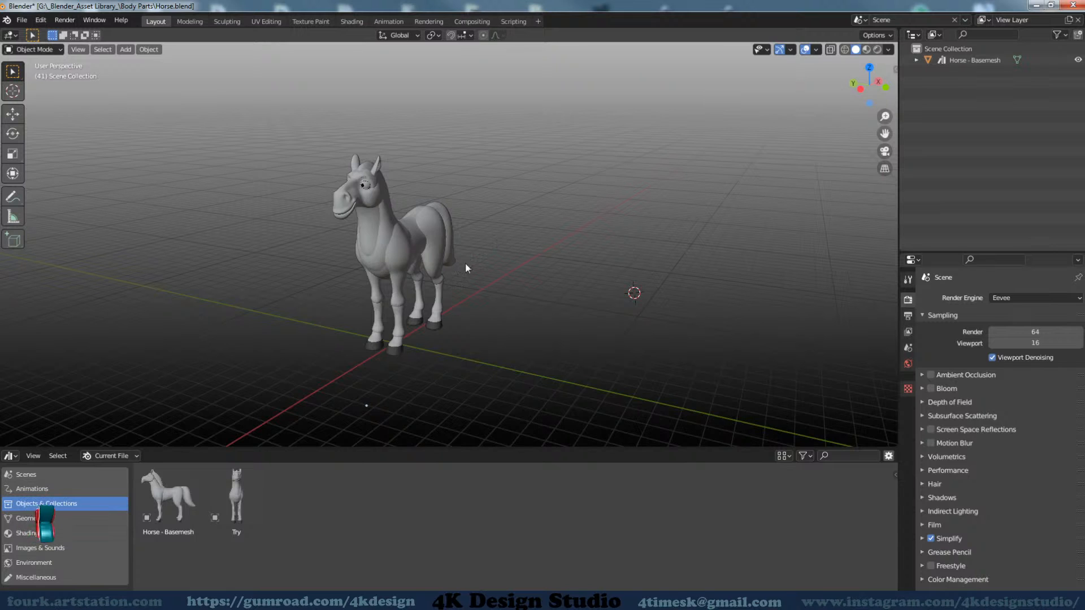
pyautogui.click(915, 59)
pyautogui.click(917, 59)
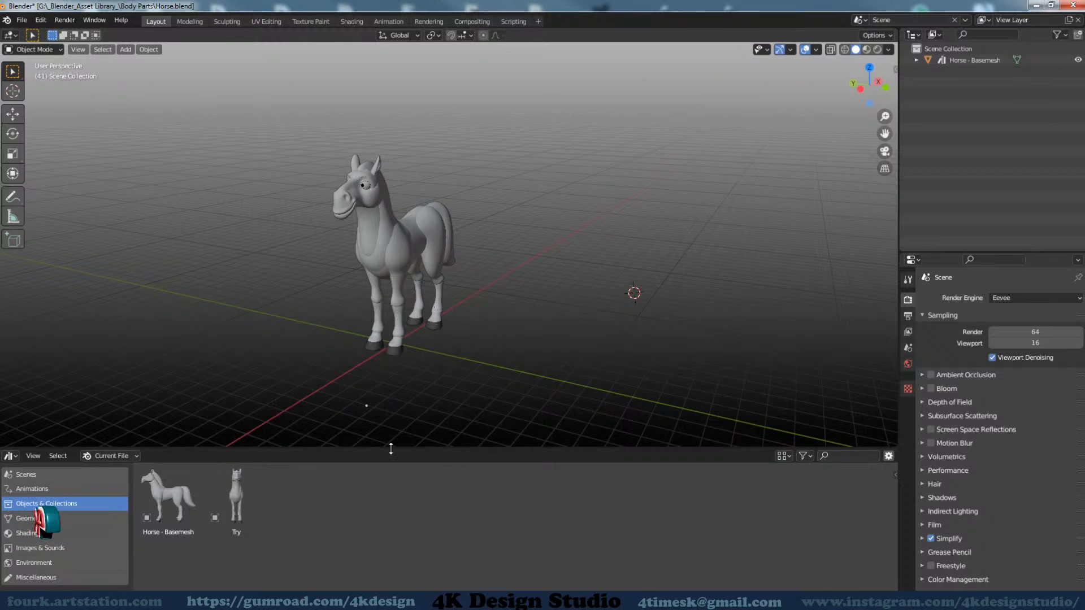
# Clear the asset mark from the Try asset in the current file and reduce the Asset Browser's height
pyautogui.moveTo(391, 449); pyautogui.dragTo(396, 438)
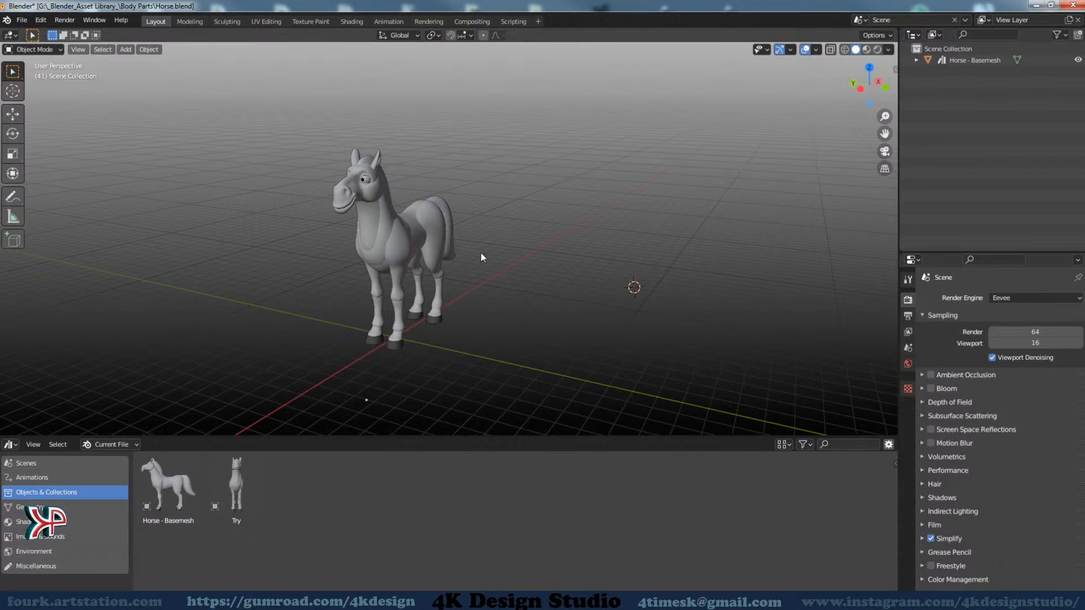
pyautogui.moveTo(473, 296); pyautogui.dragTo(385, 365, button='middle')
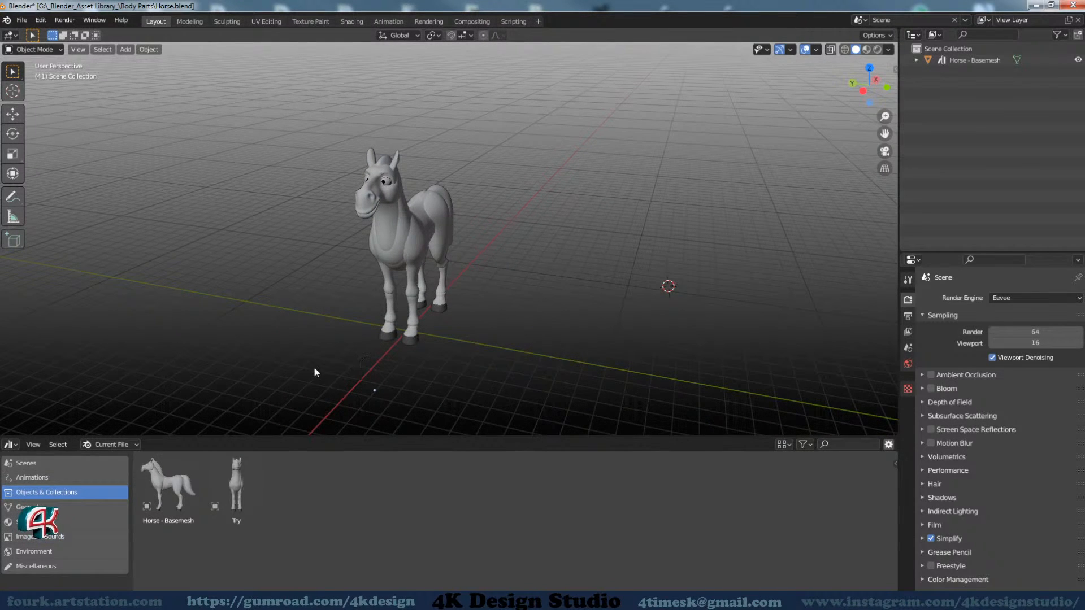
pyautogui.click(237, 496)
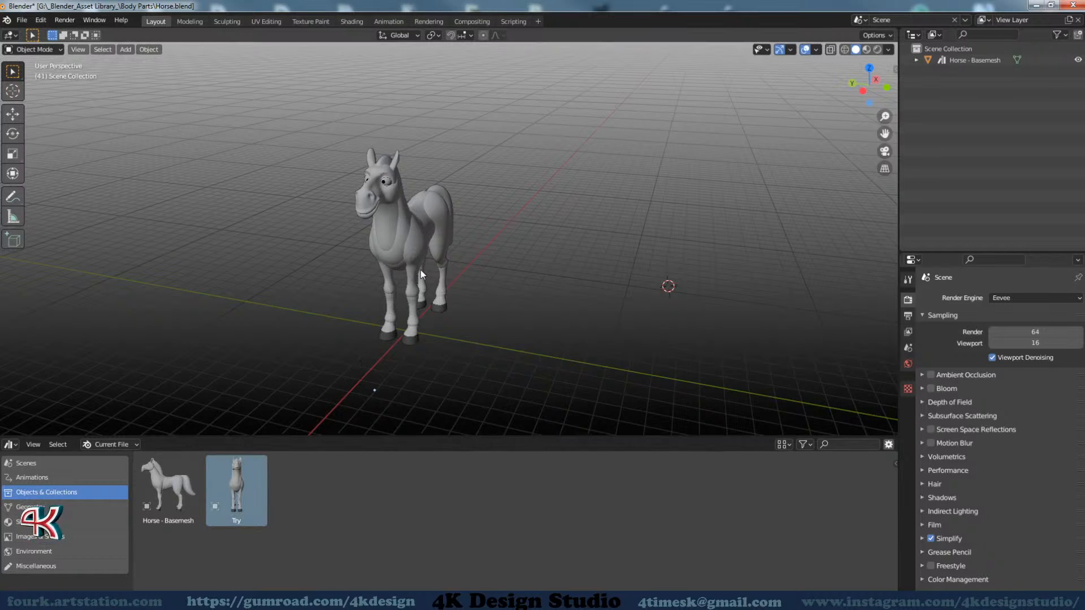
pyautogui.click(420, 225)
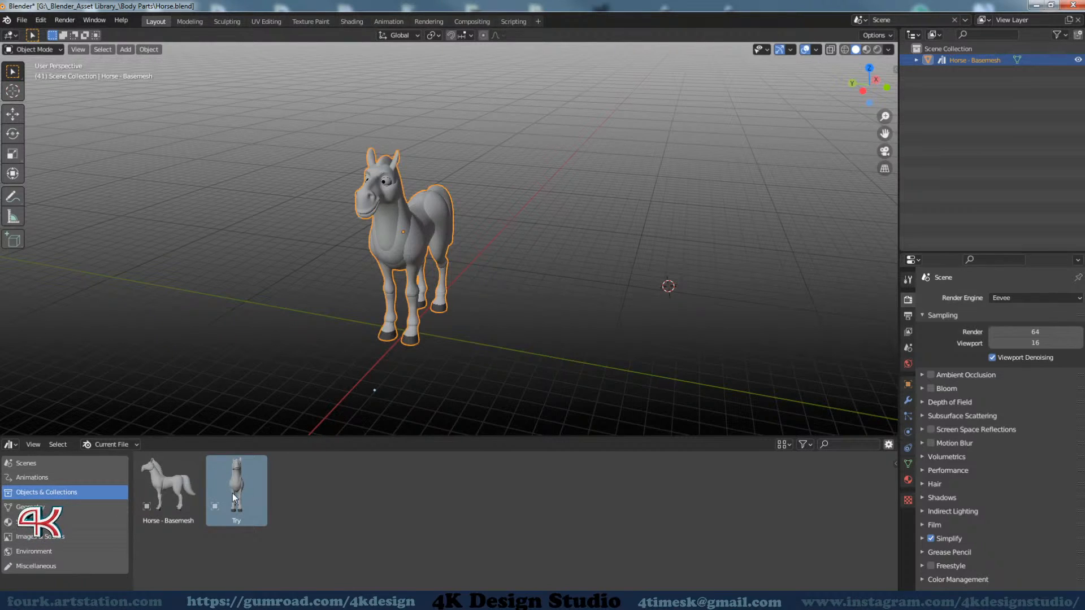
pyautogui.rightClick(43, 493)
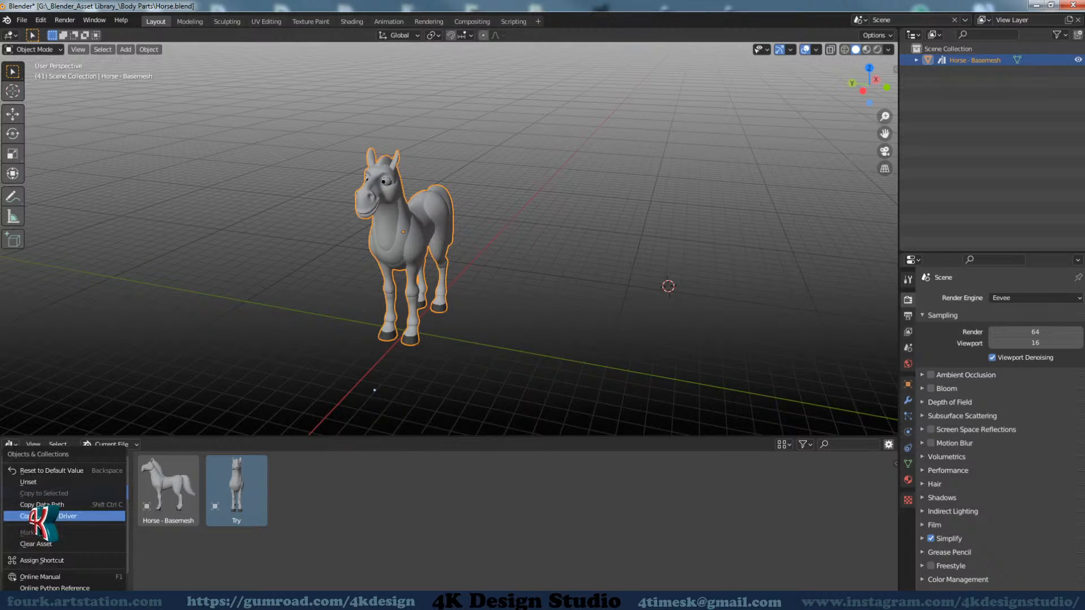
pyautogui.click(36, 547)
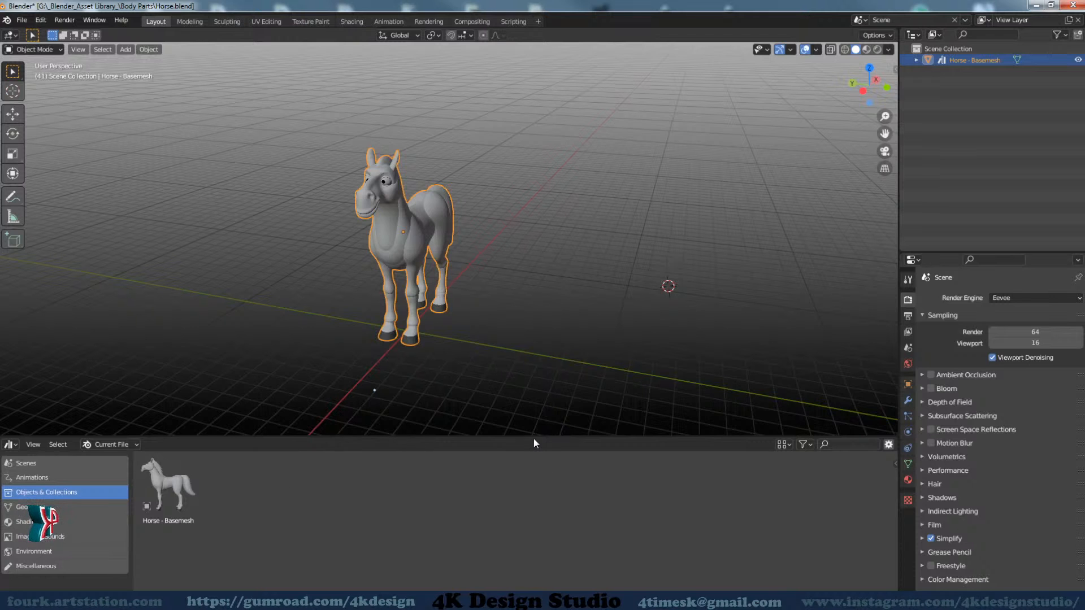
pyautogui.moveTo(534, 437); pyautogui.dragTo(533, 488)
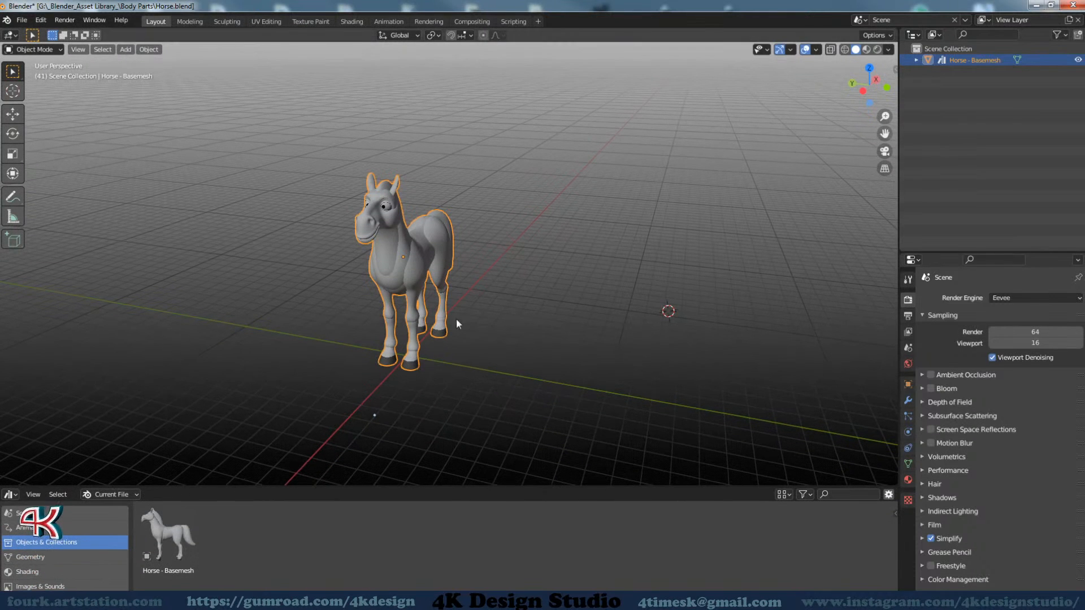
pyautogui.moveTo(561, 305); pyautogui.dragTo(486, 360, button='middle')
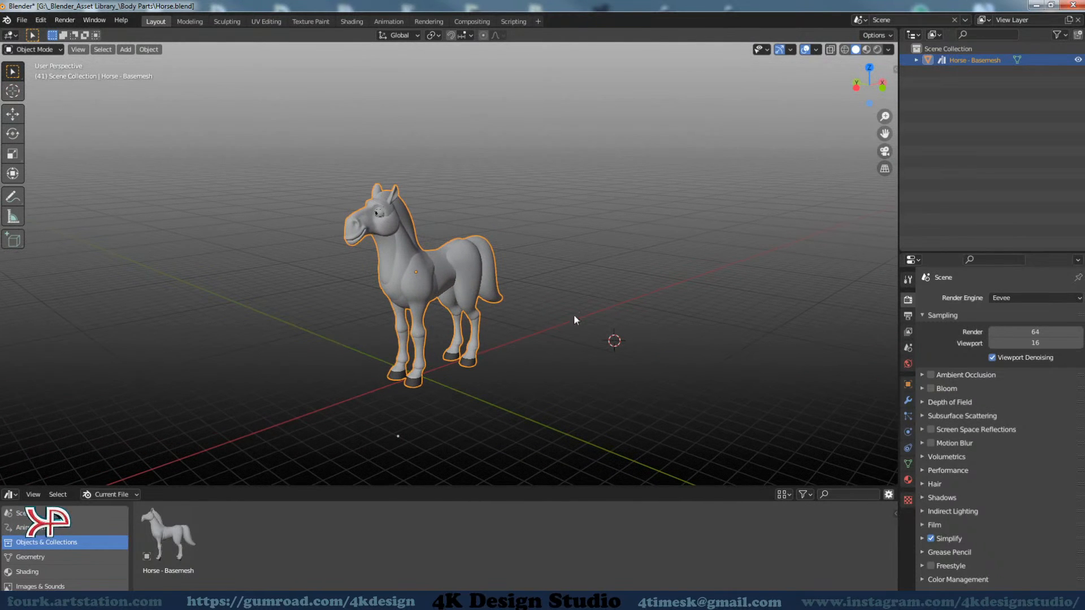
pyautogui.click(22, 21)
pyautogui.click(32, 47)
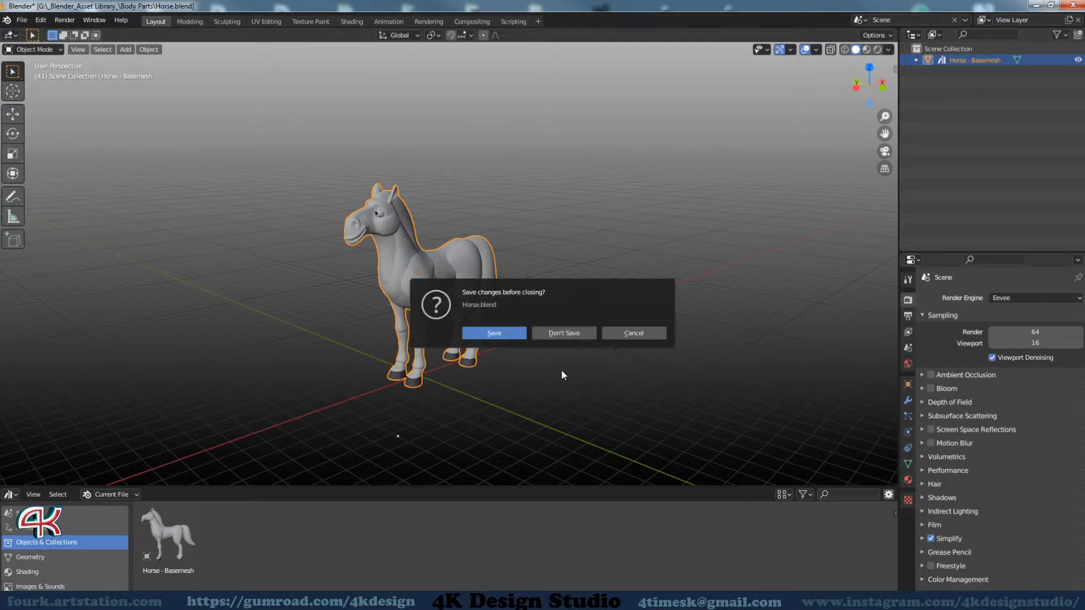
pyautogui.click(633, 333)
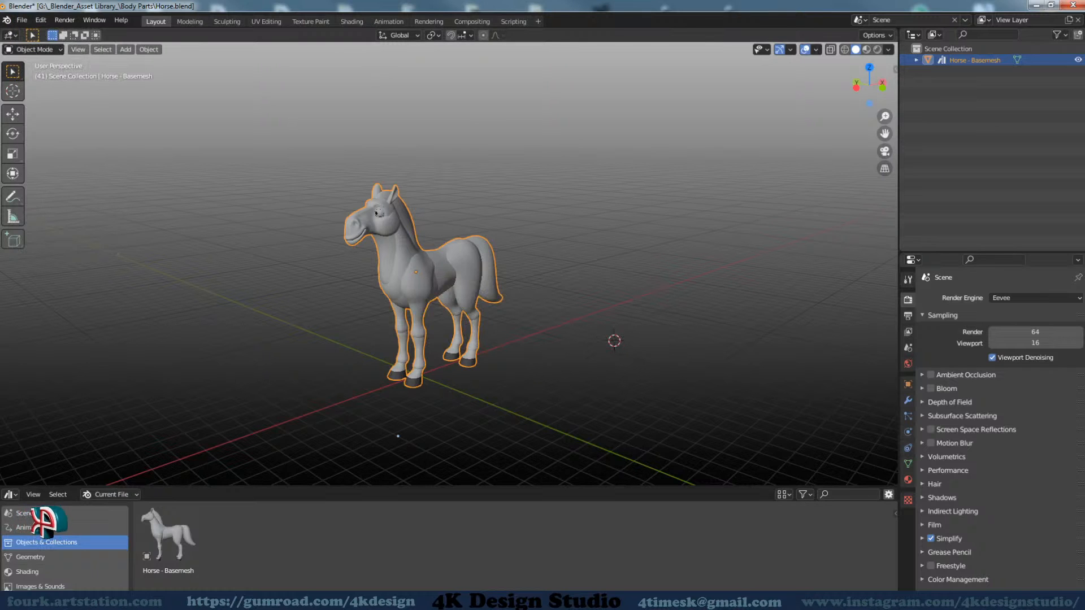
# Open the Body file from the library's Body Parts folder via Total Commander, discarding the Horse.blend changes, and view the body model at an angle
pyautogui.click(219, 600)
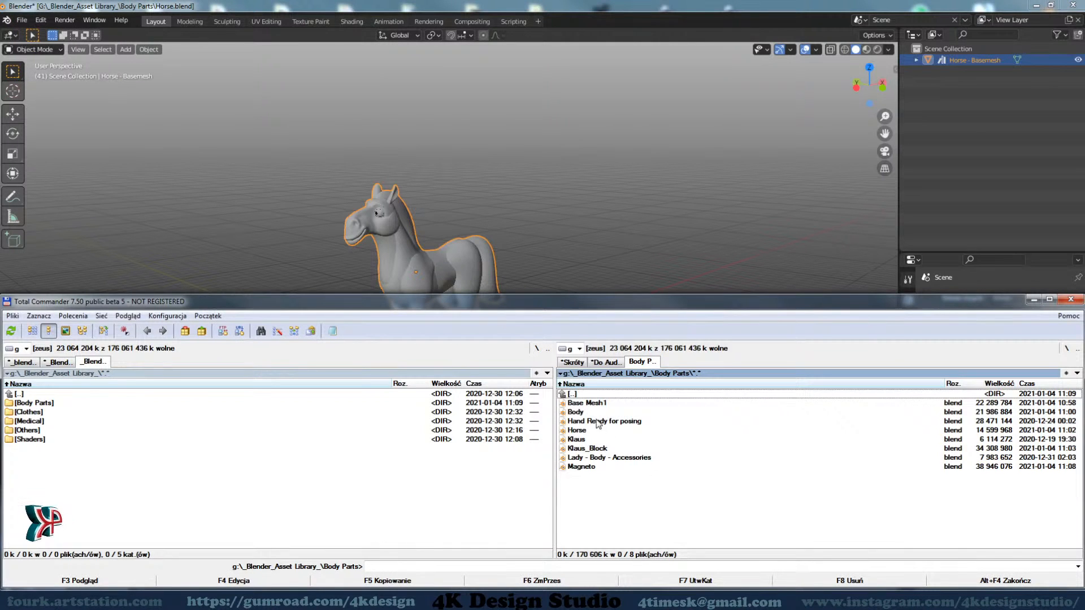
pyautogui.moveTo(594, 412); pyautogui.dragTo(715, 248)
pyautogui.click(715, 248)
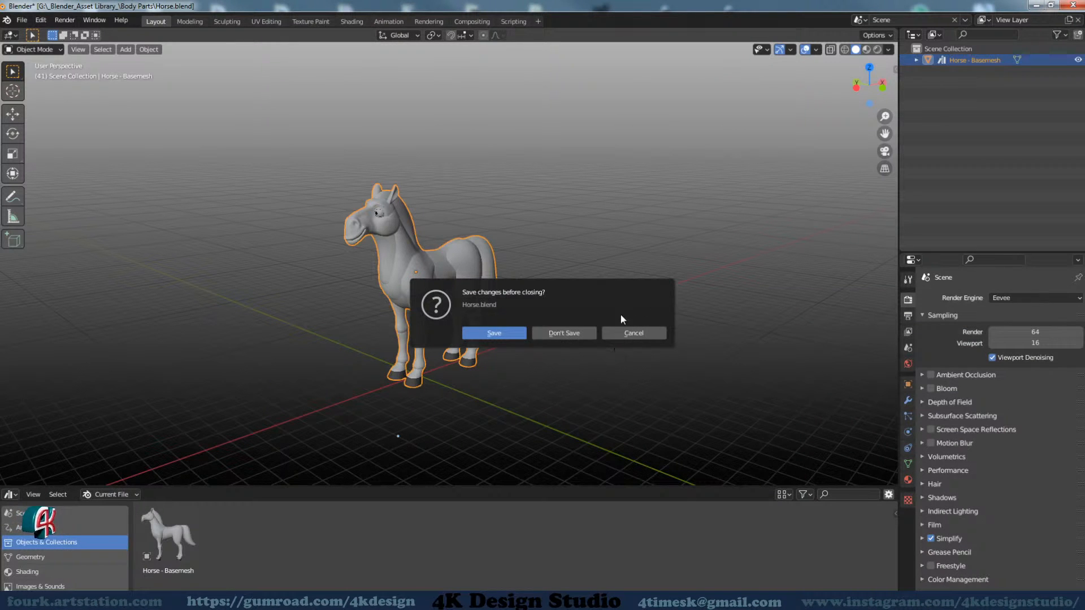
pyautogui.click(541, 332)
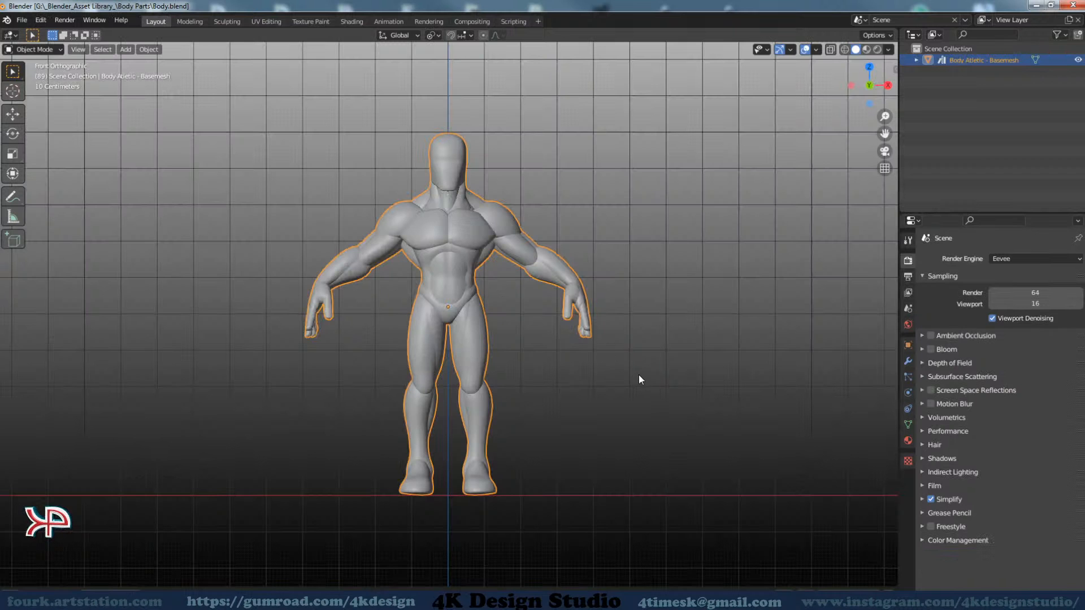
pyautogui.moveTo(638, 375); pyautogui.dragTo(352, 341, button='middle')
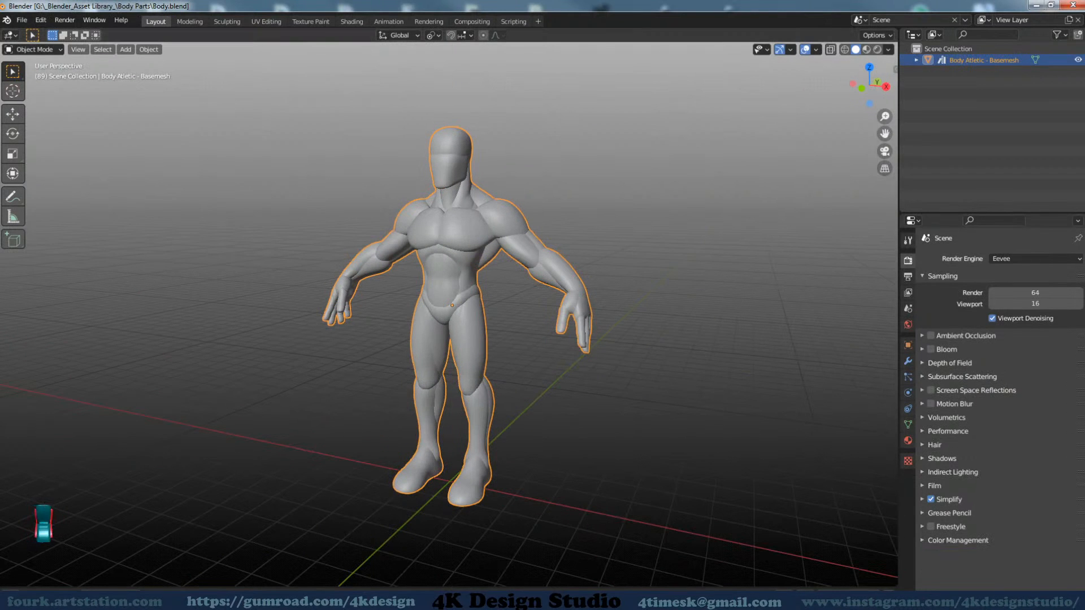
# Open the Lady - Body - Accessories file from the Body Parts folder in Total Commander
pyautogui.hotkey('alt', 'Tab')
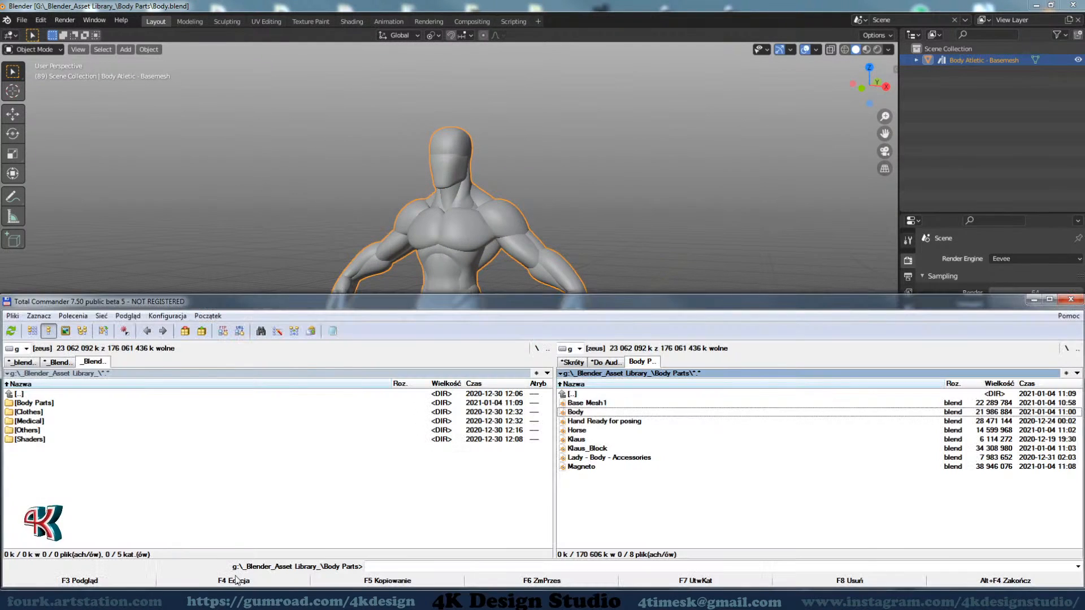
pyautogui.click(594, 458)
pyautogui.moveTo(595, 461); pyautogui.dragTo(708, 246)
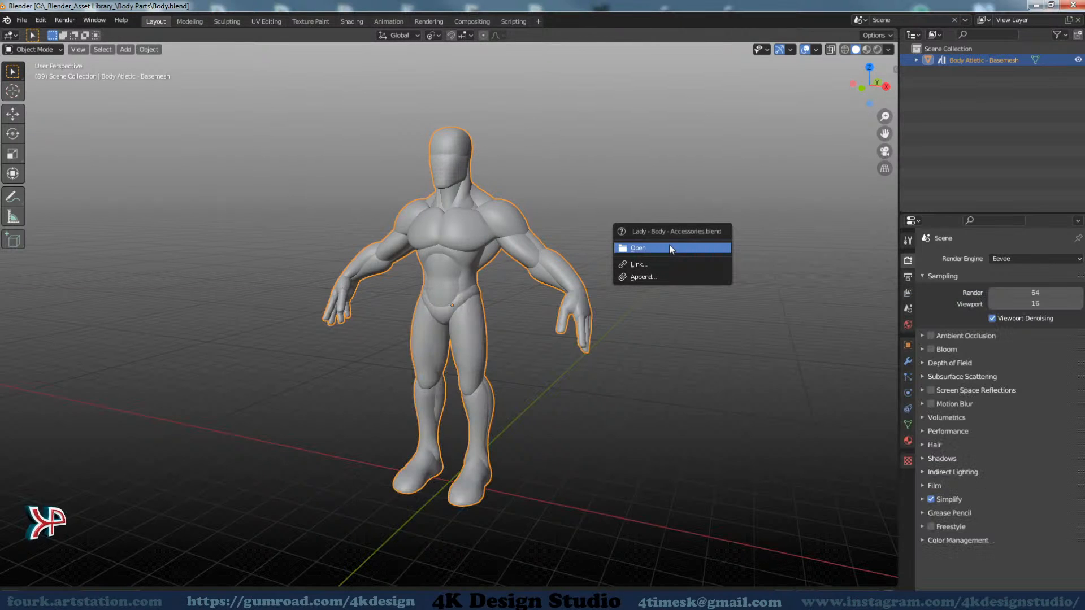
pyautogui.click(671, 249)
pyautogui.moveTo(507, 366); pyautogui.dragTo(606, 274, button='middle')
pyautogui.scroll(-5, 539, 367)
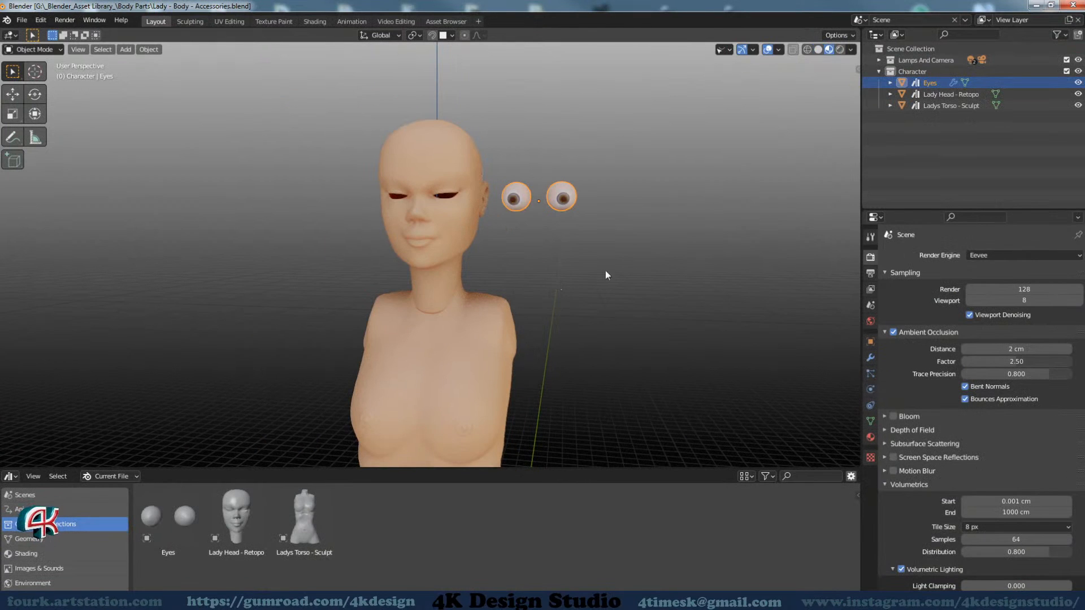
# Display the viewport in solid shading and inspect the lady's head, torso and eyes from several sides
pyautogui.click(818, 50)
pyautogui.moveTo(652, 336)
pyautogui.mouseDown(button='middle')
pyautogui.moveTo(514, 386)
pyautogui.moveTo(541, 334)
pyautogui.moveTo(405, 327)
pyautogui.moveTo(531, 333)
pyautogui.moveTo(460, 351)
pyautogui.moveTo(555, 334)
pyautogui.moveTo(470, 327)
pyautogui.mouseUp(button='middle')
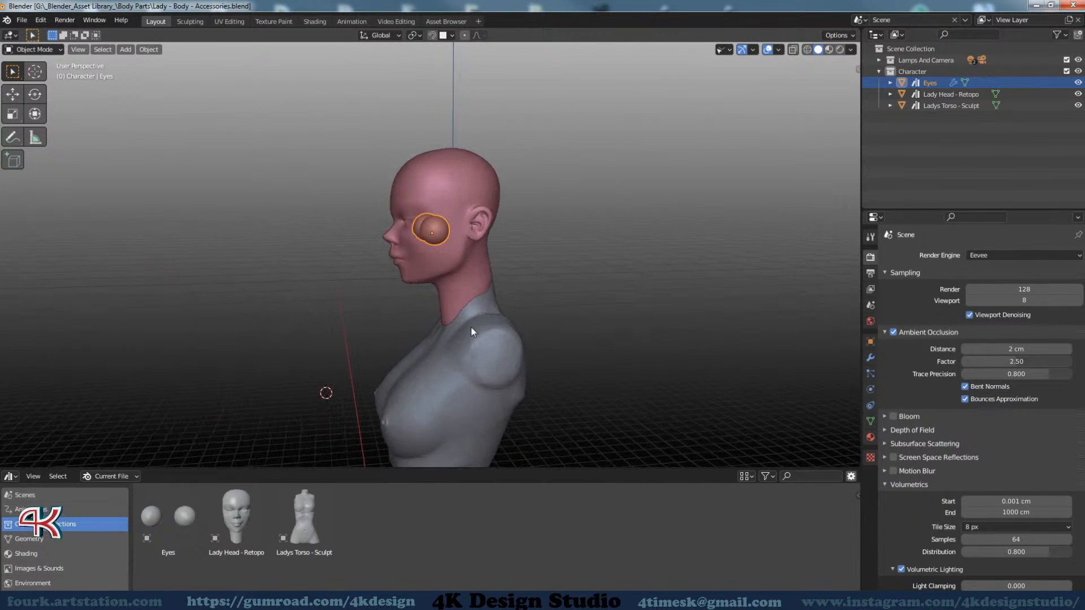
pyautogui.moveTo(421, 260); pyautogui.dragTo(464, 304, button='middle')
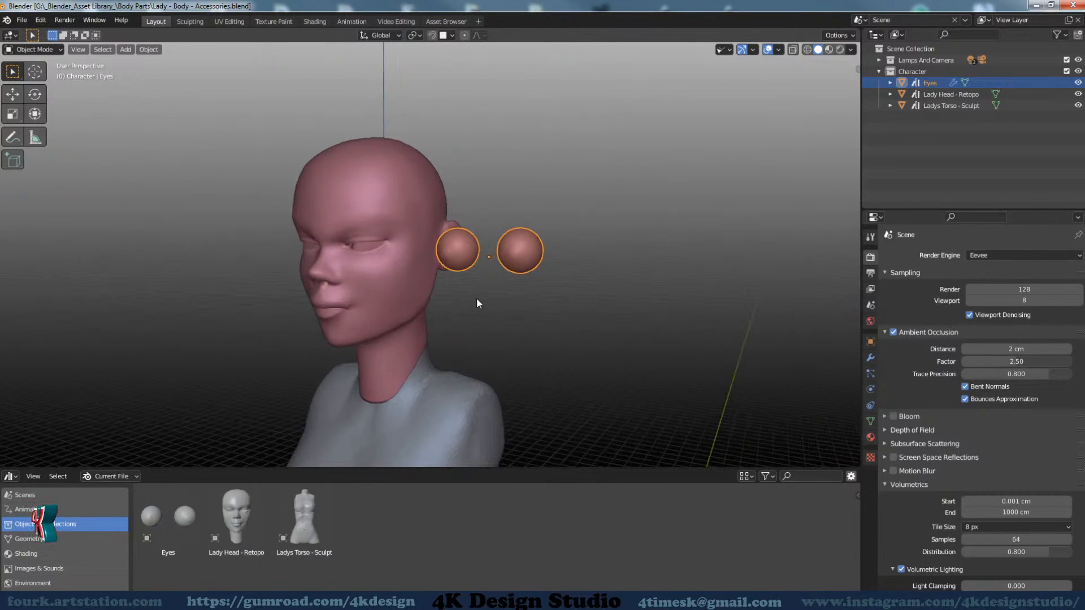
pyautogui.moveTo(552, 327); pyautogui.dragTo(491, 323, button='middle')
# Select the Lady Head - Retopo object, switch the selection to Eyes, and reduce the Asset Browser's height
pyautogui.click(401, 331)
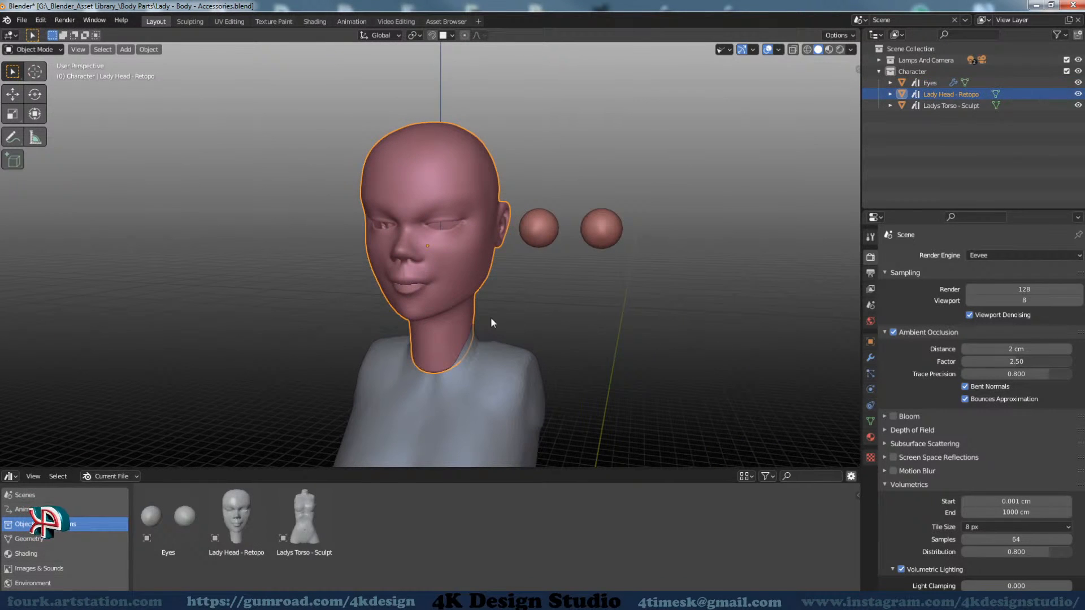
pyautogui.moveTo(583, 323); pyautogui.dragTo(559, 334, button='middle')
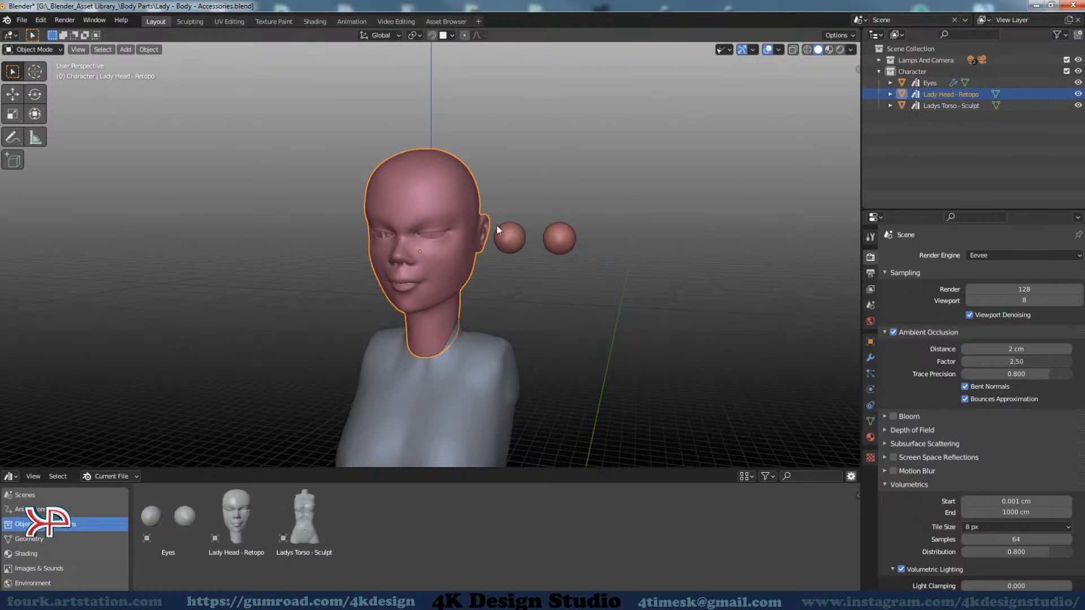
pyautogui.click(562, 238)
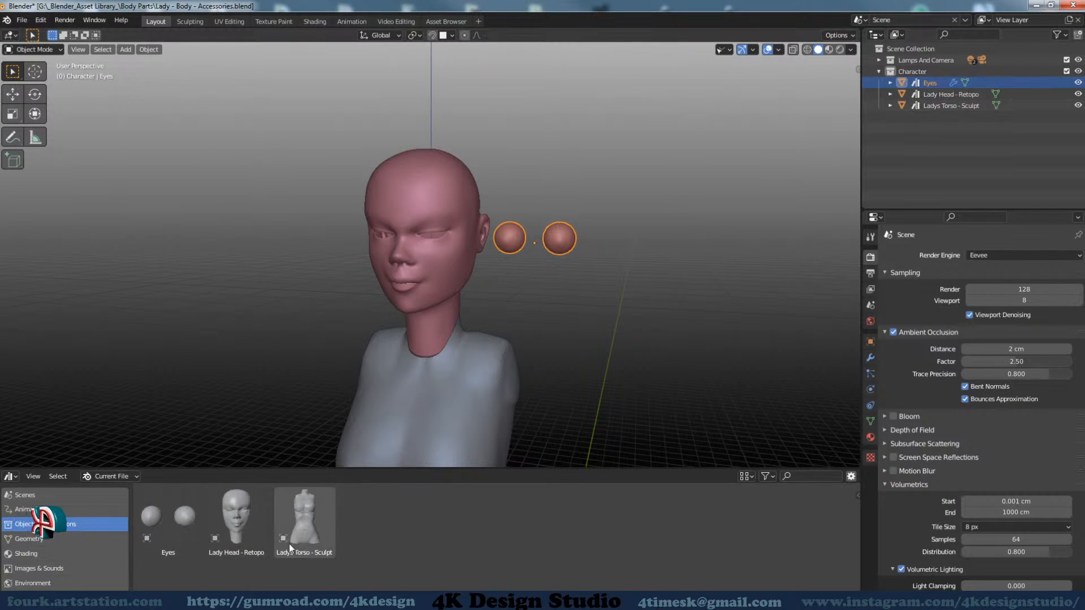
pyautogui.moveTo(456, 469); pyautogui.dragTo(458, 503)
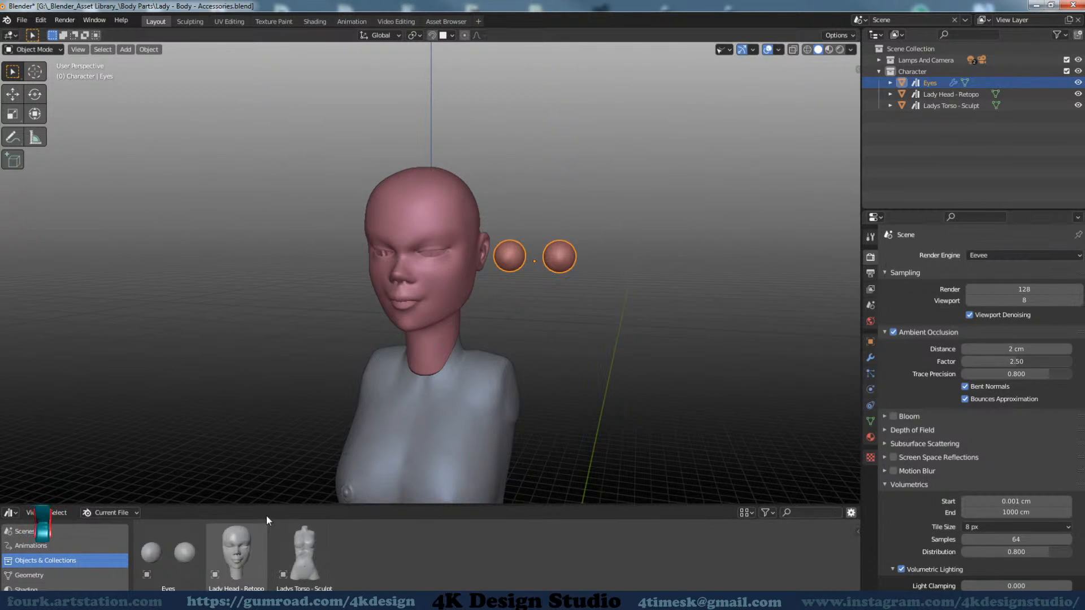
# Start a new General file, discarding the changes to Lady - Body - Accessories.blend
pyautogui.moveTo(268, 504); pyautogui.dragTo(268, 486)
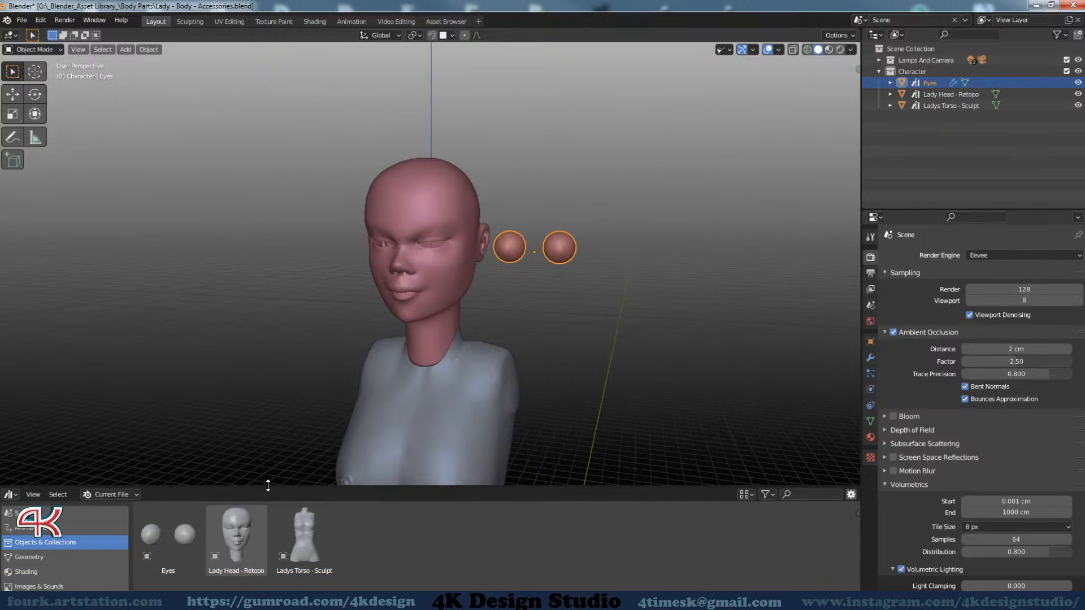
pyautogui.click(22, 20)
pyautogui.moveTo(33, 33)
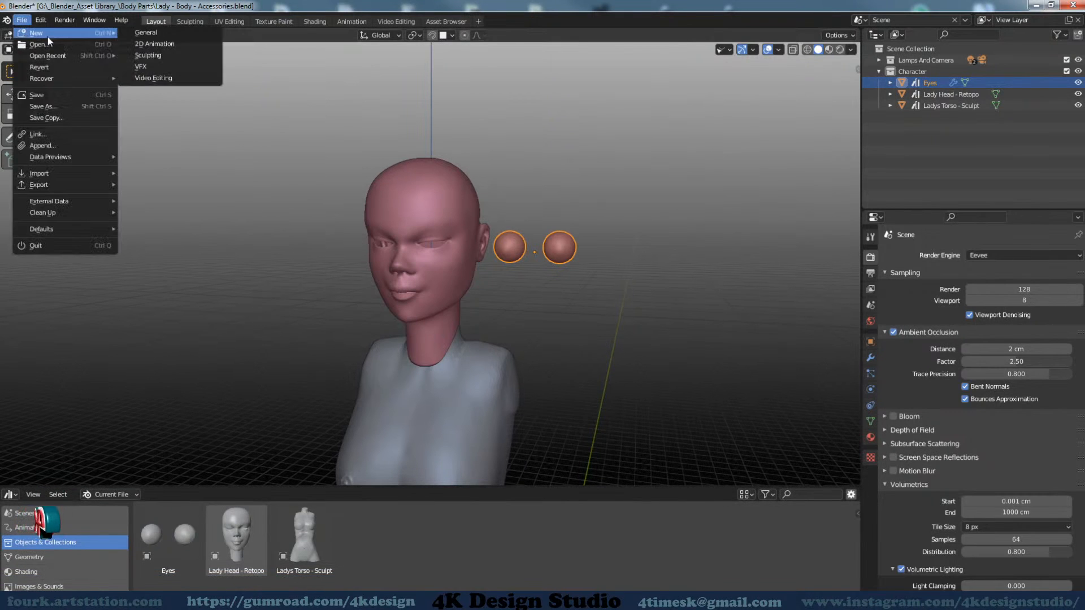
pyautogui.click(165, 35)
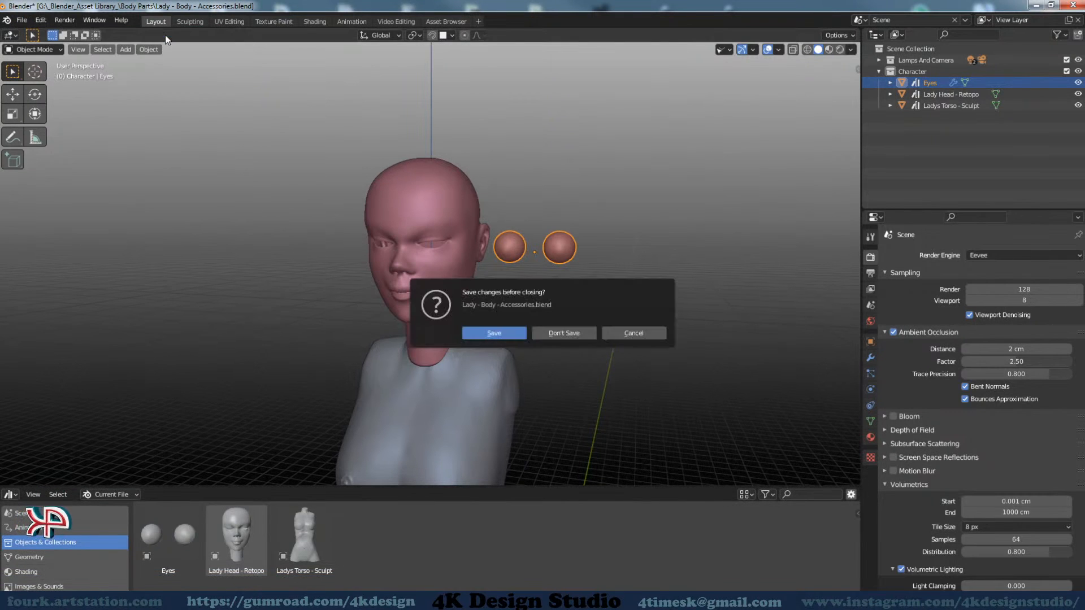
pyautogui.click(582, 334)
pyautogui.moveTo(528, 381); pyautogui.dragTo(525, 379, button='middle')
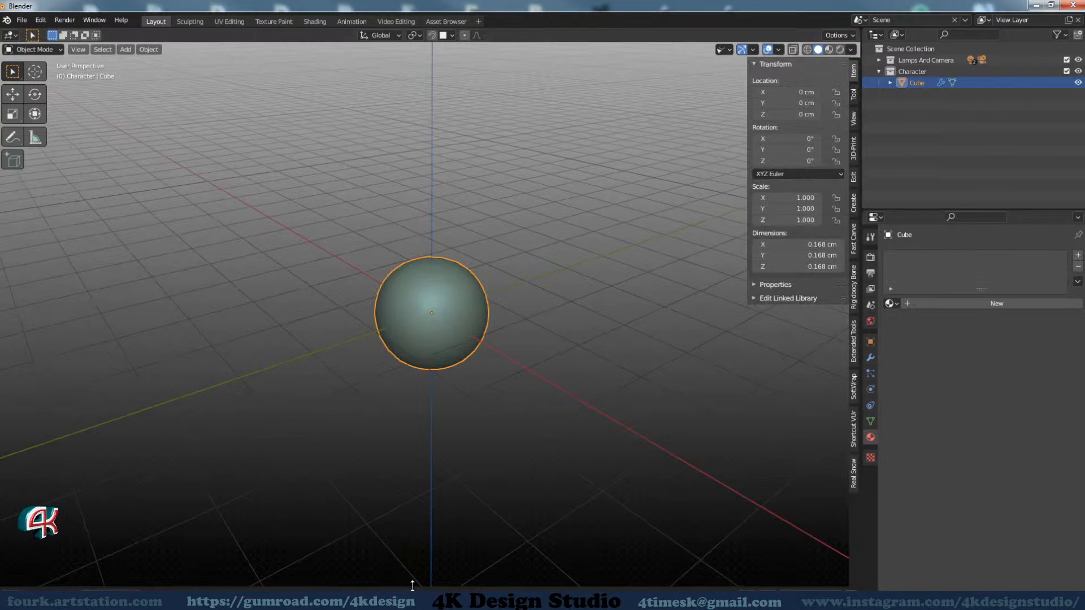
# Compare the Asset Browser area in the Layout and Asset Browser workspaces, ending in the Layout workspace
pyautogui.moveTo(414, 586)
pyautogui.mouseDown()
pyautogui.moveTo(430, 422)
pyautogui.moveTo(429, 585)
pyautogui.mouseUp()
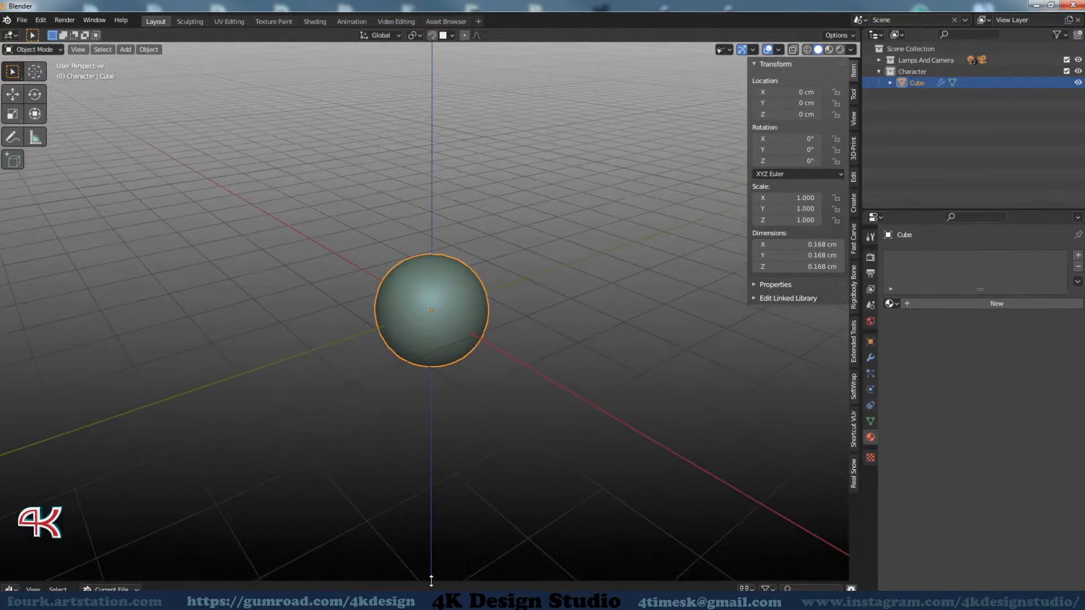
pyautogui.click(443, 21)
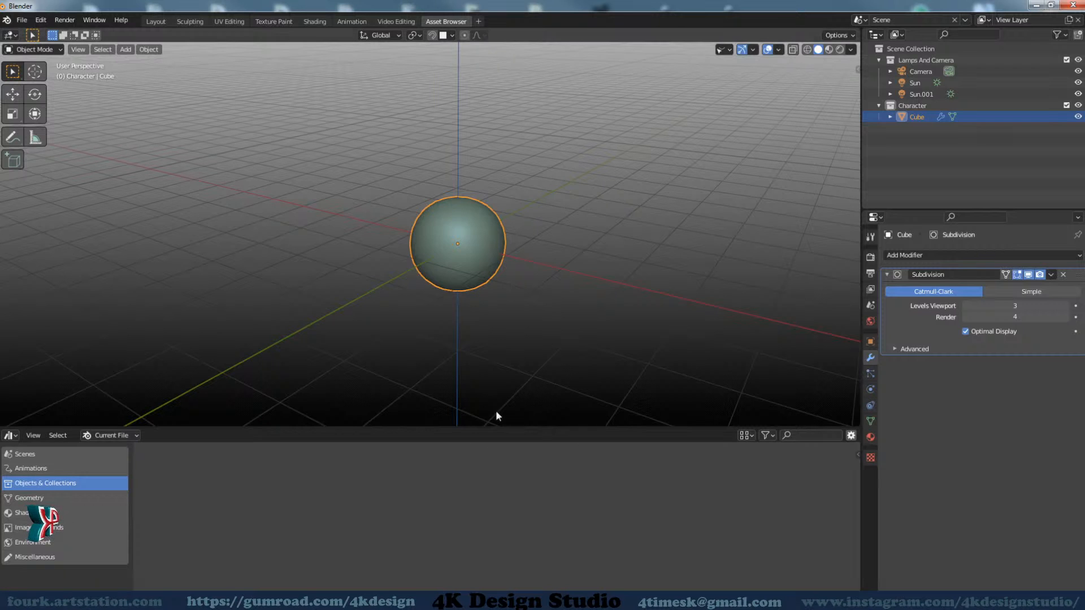
pyautogui.click(155, 22)
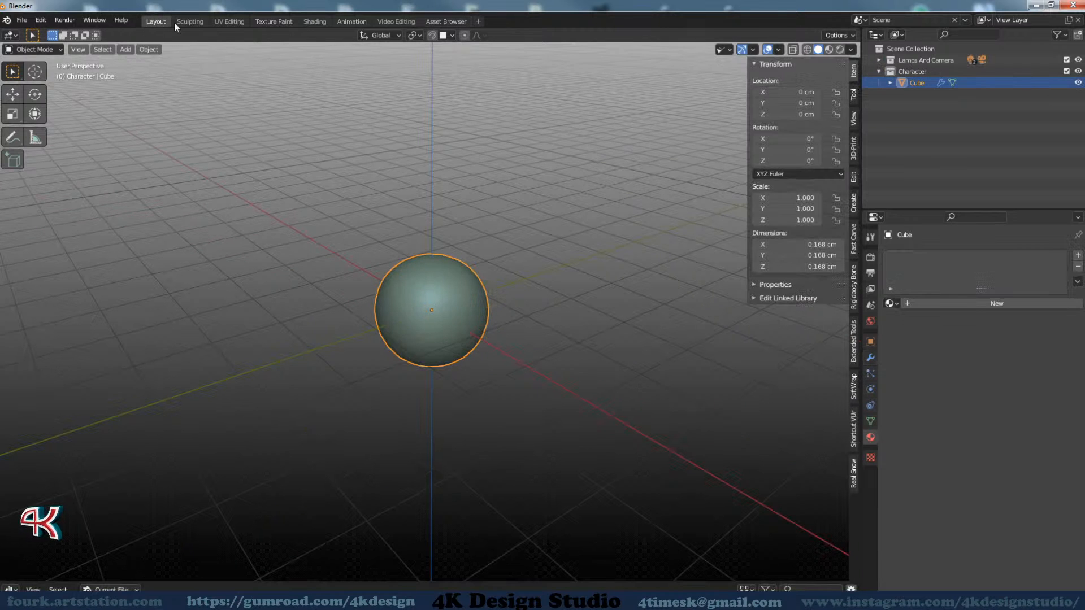
pyautogui.click(452, 22)
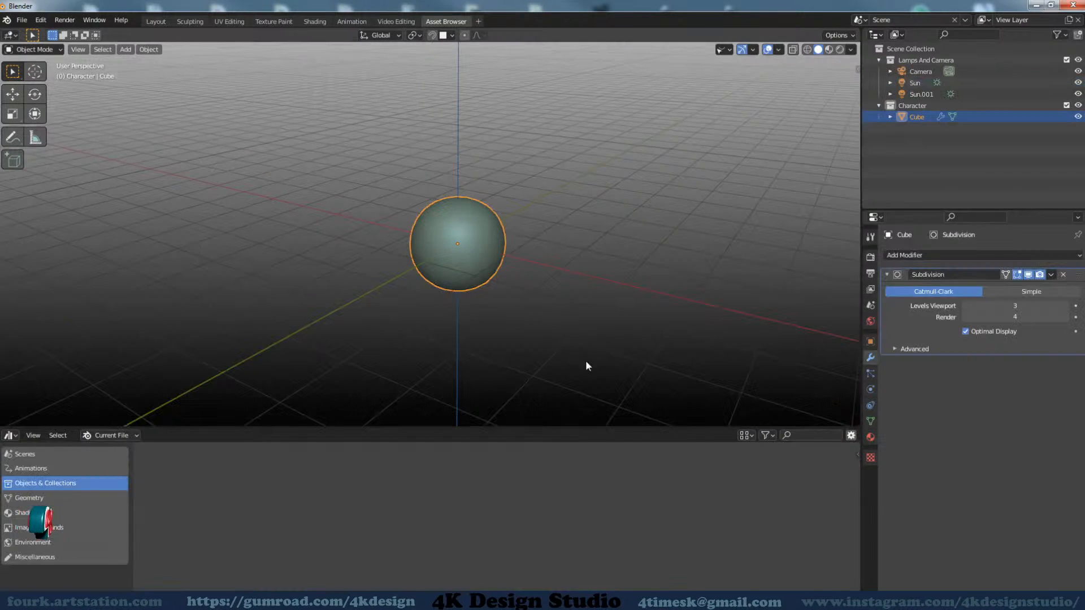
pyautogui.moveTo(634, 428); pyautogui.dragTo(634, 416)
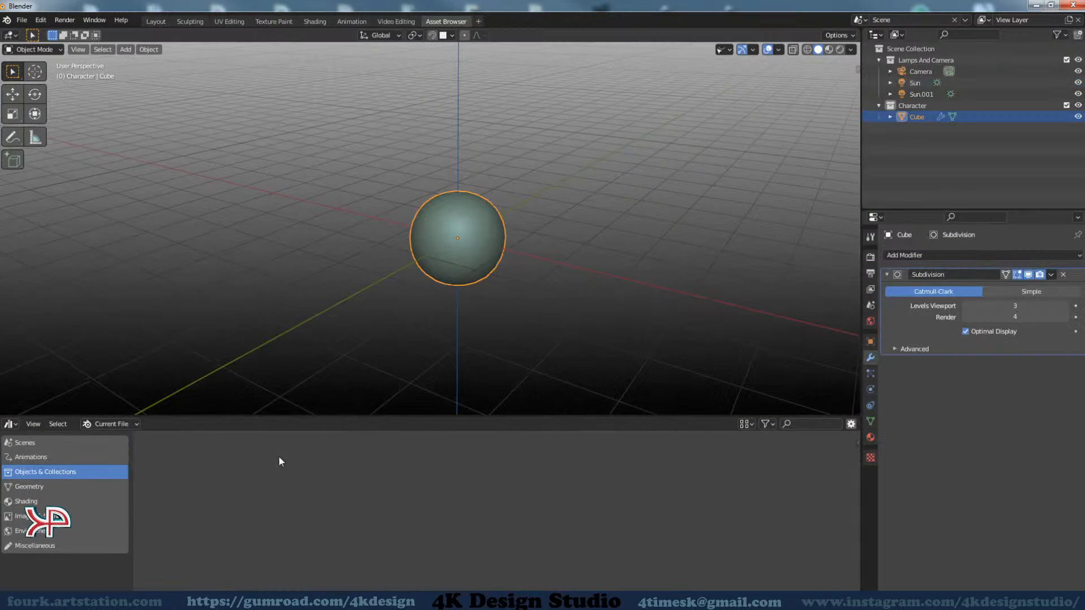
pyautogui.click(155, 21)
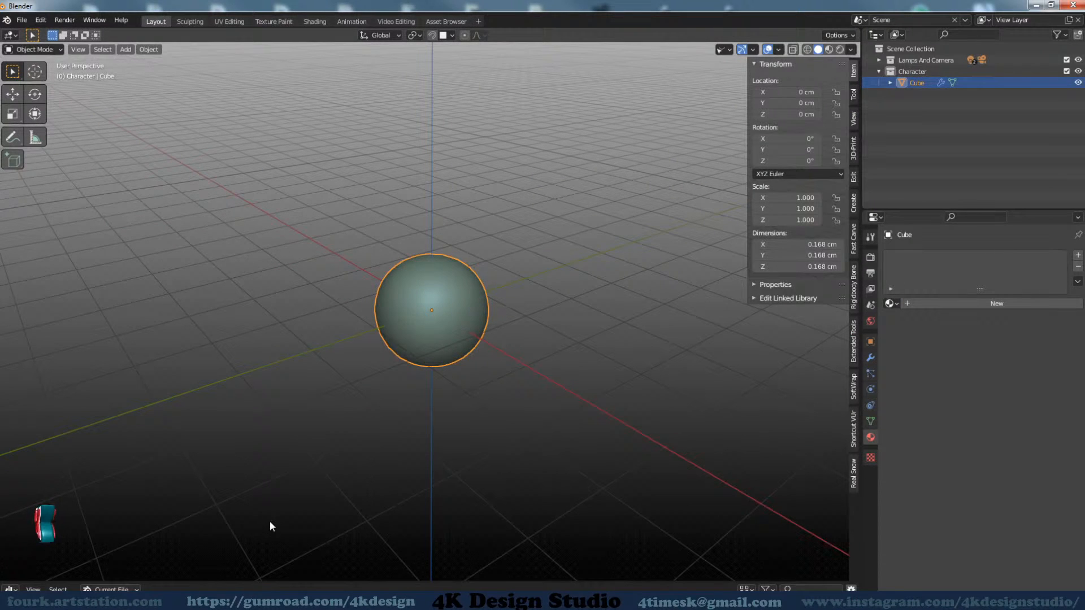
# Collapse the Asset Browser area below the viewport and save the current setup as the startup file
pyautogui.moveTo(572, 581); pyautogui.dragTo(591, 447)
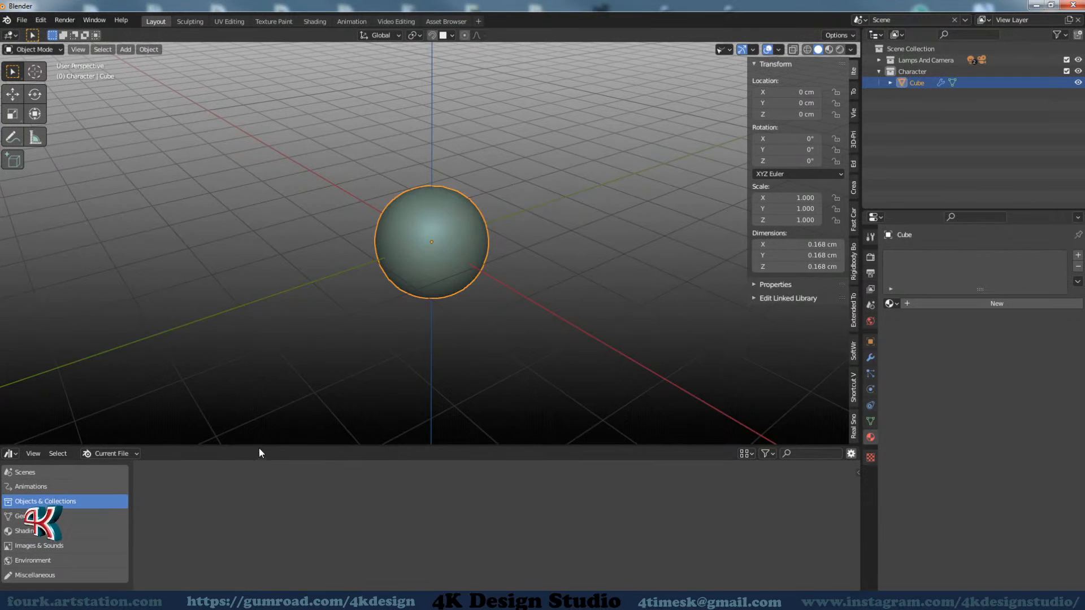
pyautogui.moveTo(262, 444); pyautogui.dragTo(295, 530)
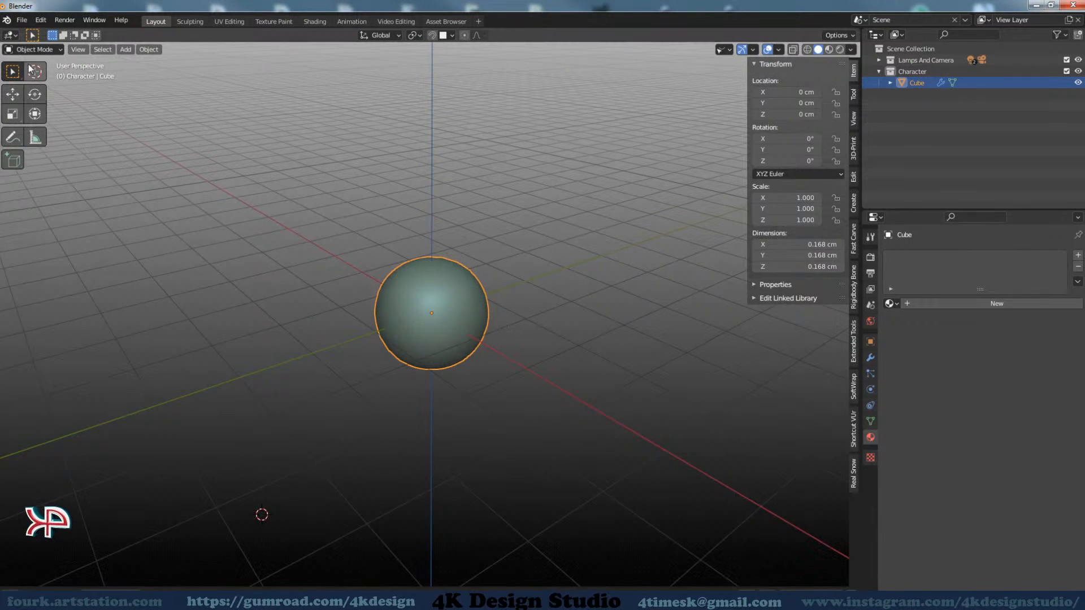
pyautogui.click(22, 20)
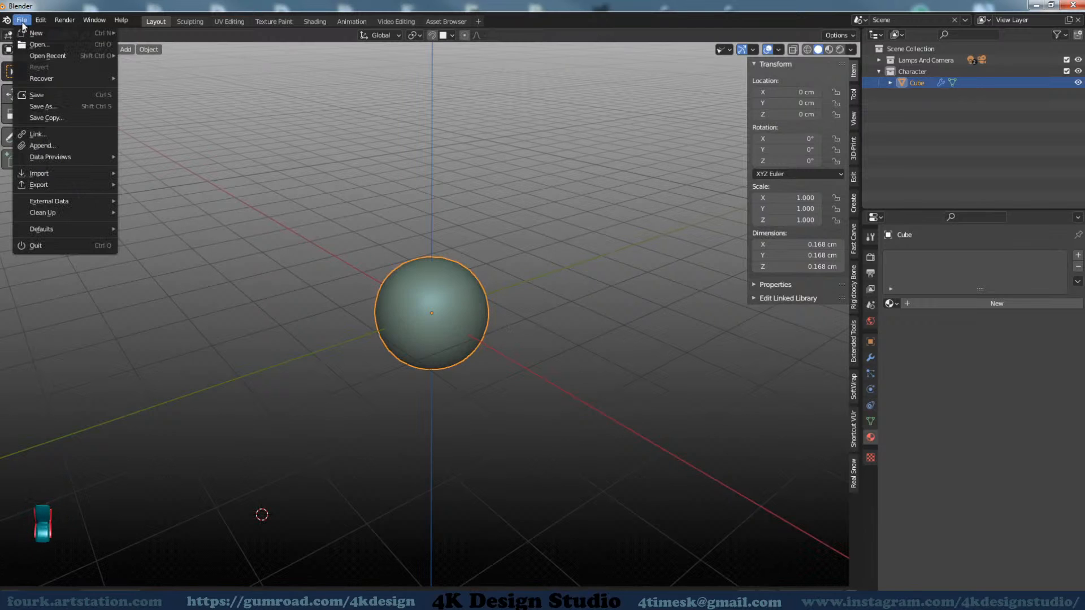
pyautogui.moveTo(61, 229)
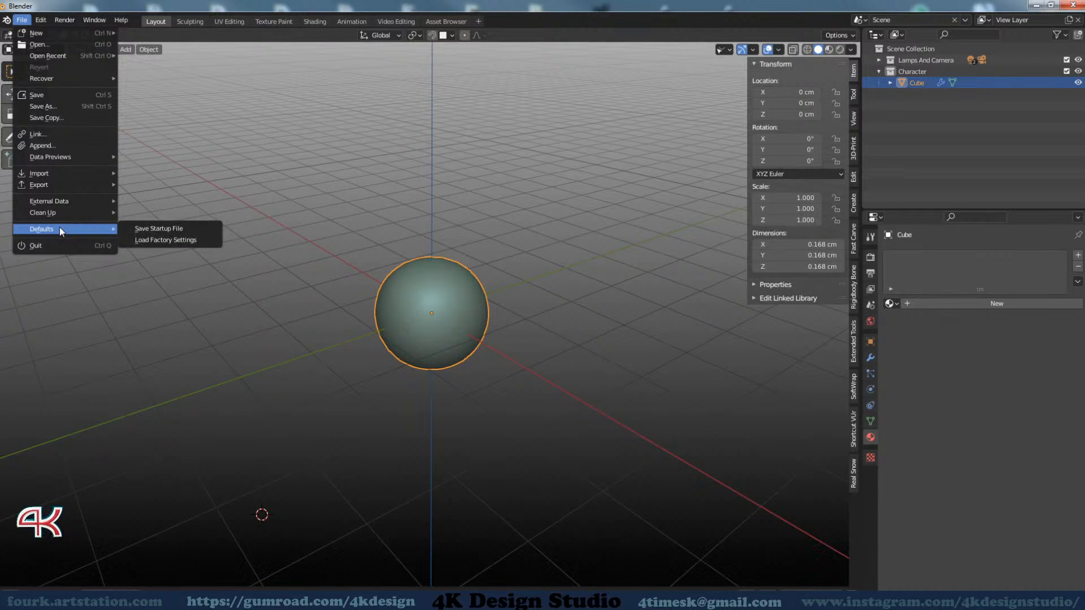
pyautogui.click(163, 230)
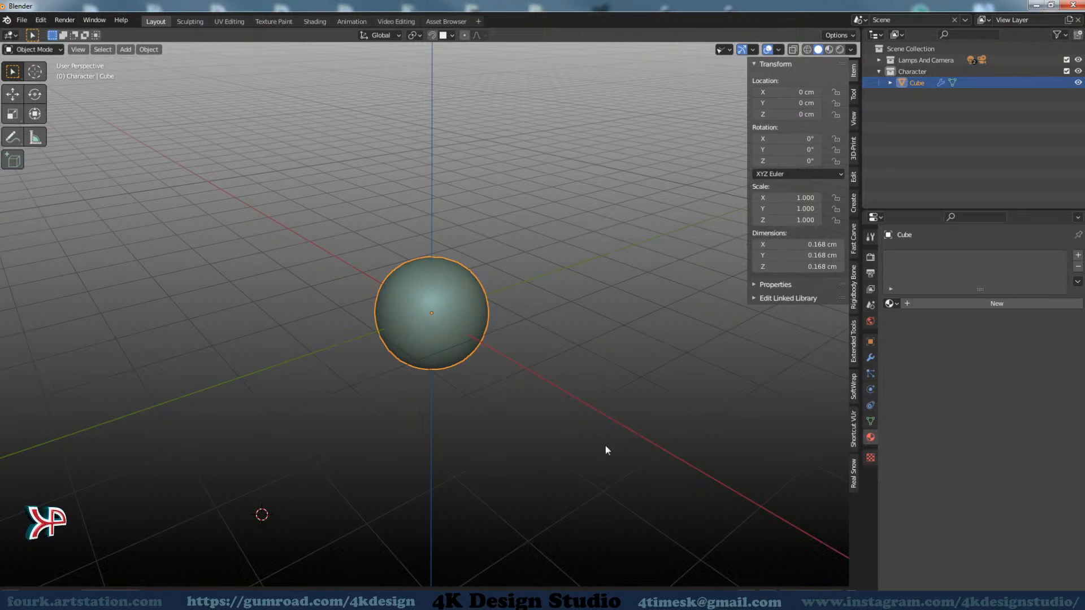
# Hide the viewport sidebar and display the Cube's modifier settings
pyautogui.moveTo(510, 307)
pyautogui.mouseDown(button='middle')
pyautogui.moveTo(487, 280)
pyautogui.moveTo(500, 296)
pyautogui.mouseUp(button='middle')
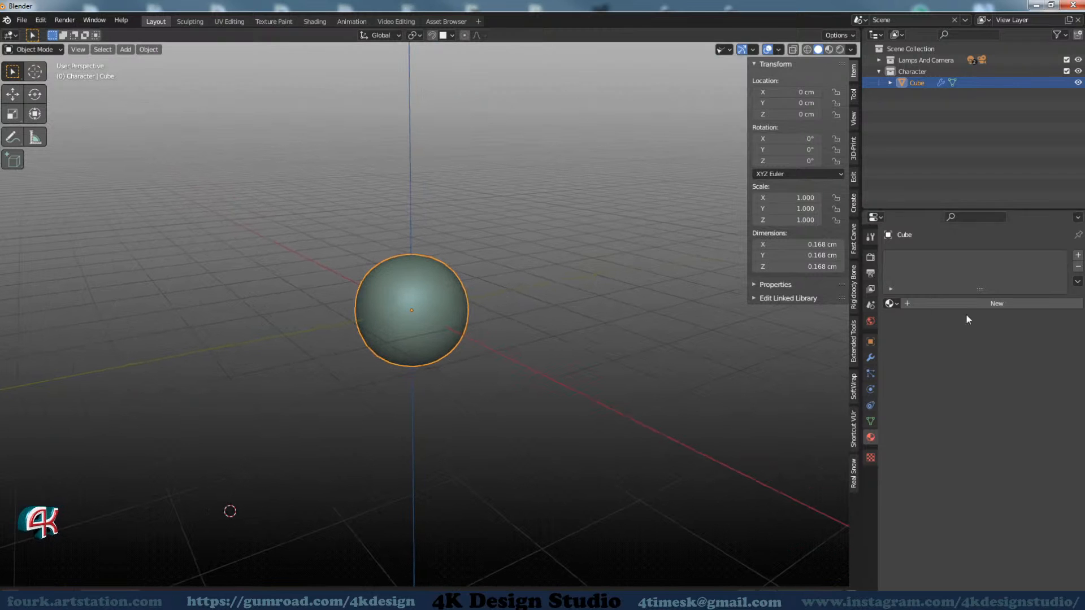
pyautogui.press('n')
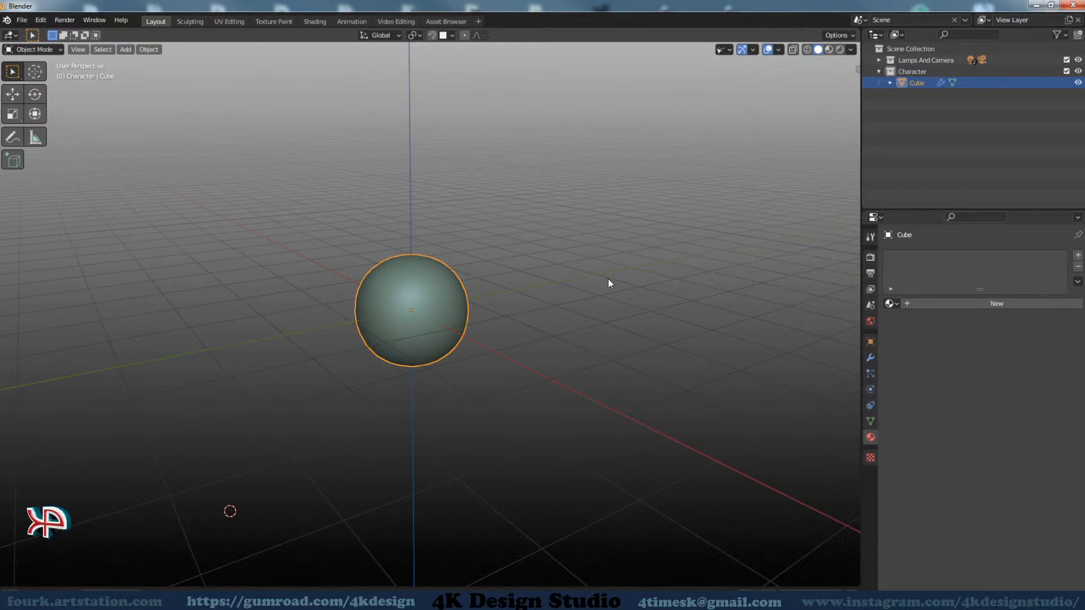
pyautogui.moveTo(610, 282)
pyautogui.keyDown('shift'); pyautogui.mouseDown(button='middle')
pyautogui.moveTo(634, 254)
pyautogui.moveTo(609, 281)
pyautogui.mouseUp(button='middle'); pyautogui.keyUp('shift')
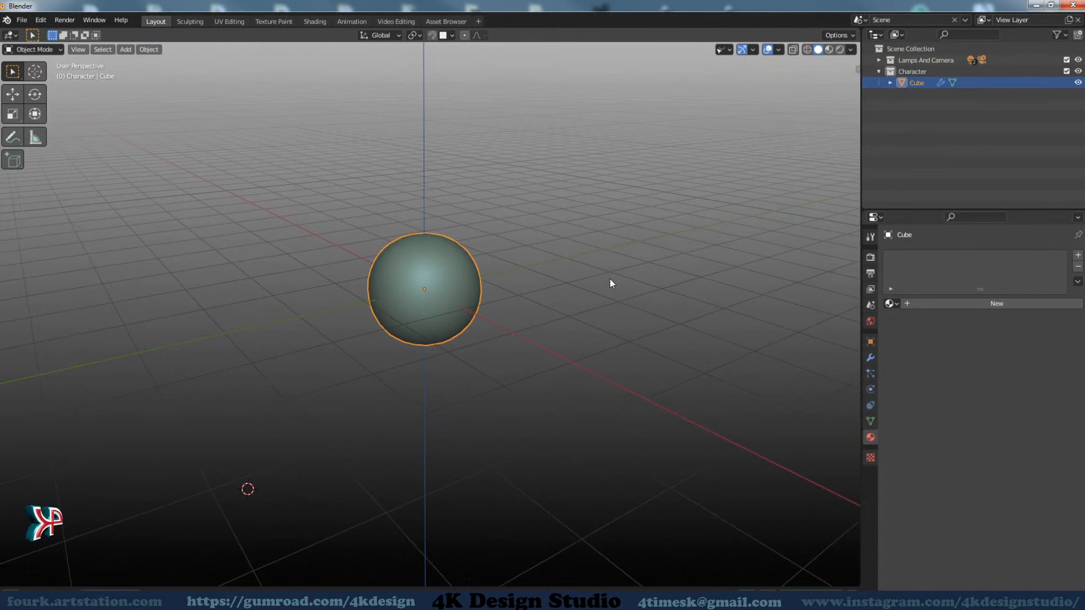
pyautogui.click(870, 342)
pyautogui.click(870, 359)
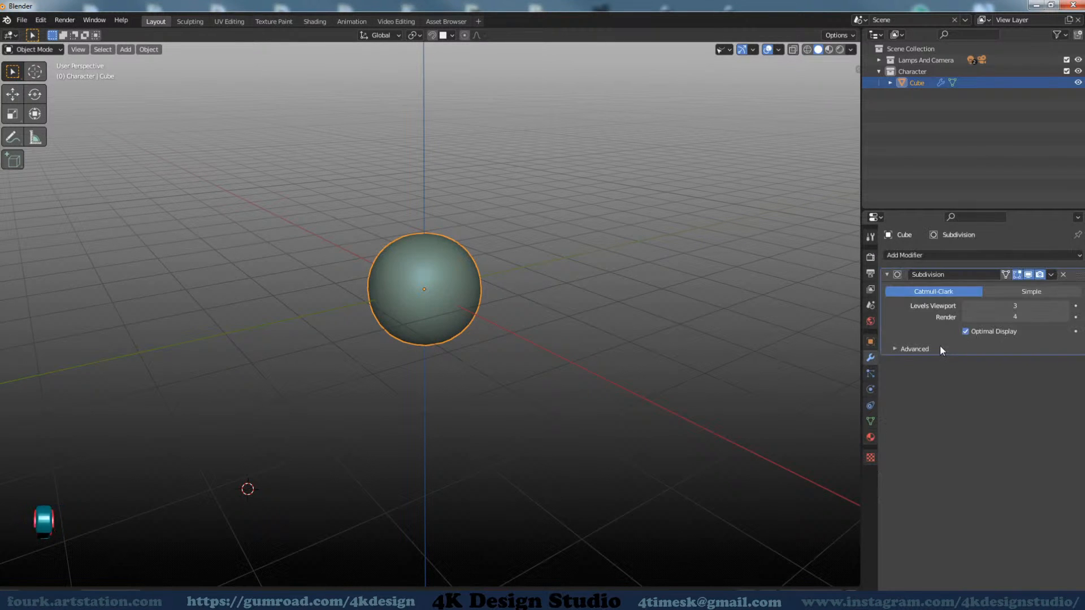
# Expand the Cube in the scene hierarchy to examine its mesh data and modifiers, and collapse it again
pyautogui.moveTo(445, 299); pyautogui.dragTo(505, 357, button='middle')
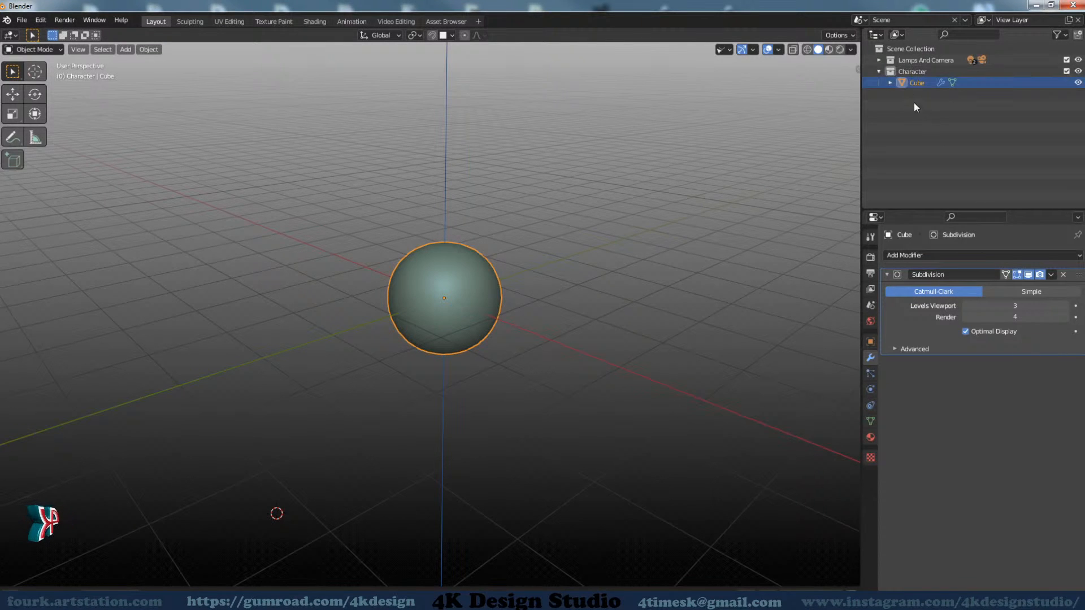
pyautogui.click(890, 83)
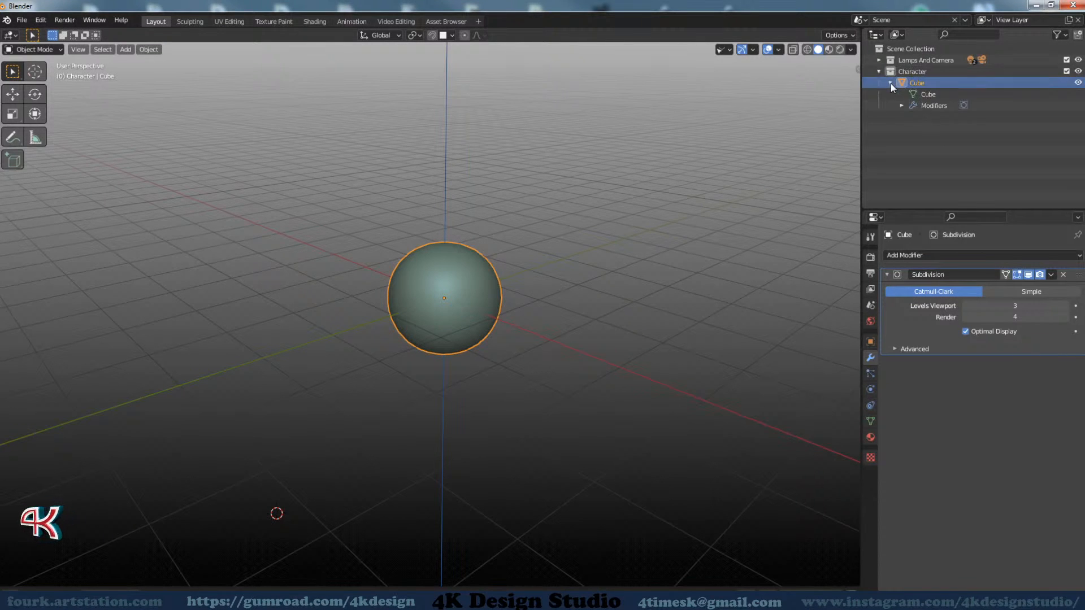
pyautogui.click(890, 83)
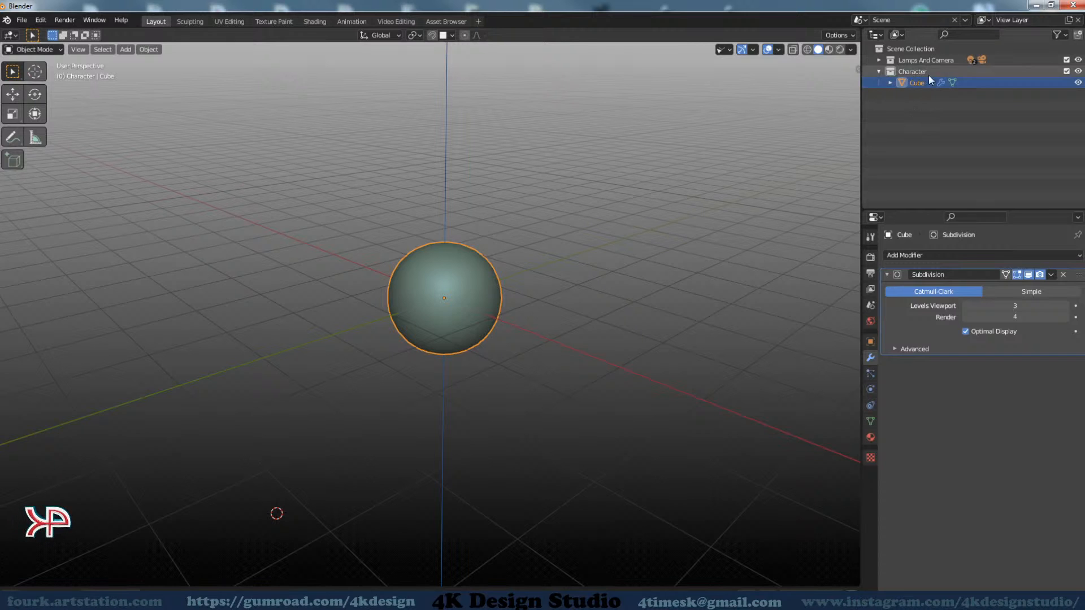
pyautogui.moveTo(506, 378); pyautogui.dragTo(455, 367, button='middle')
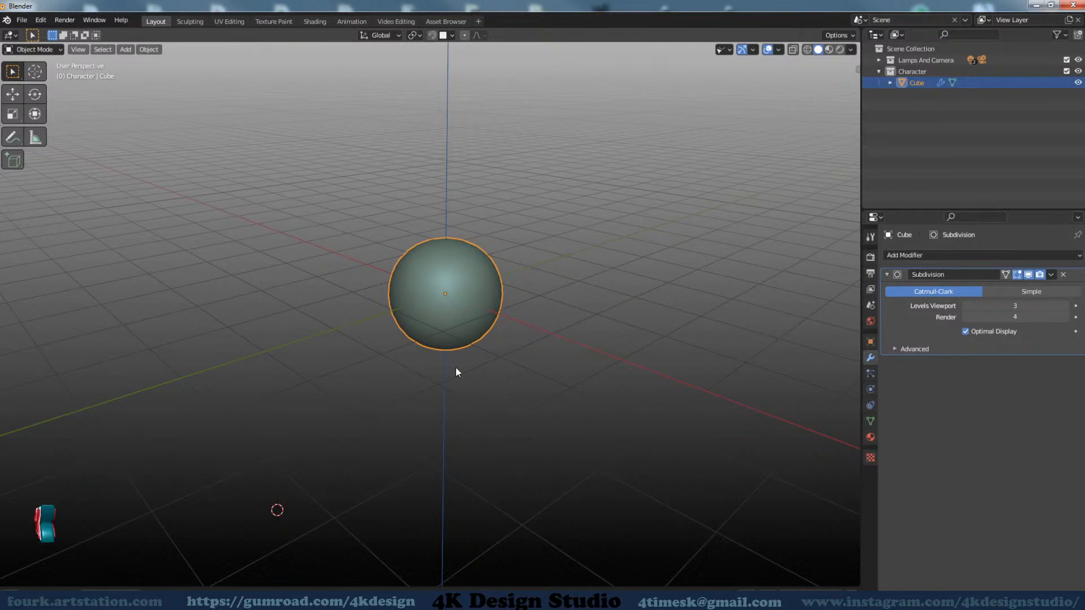
pyautogui.click(21, 20)
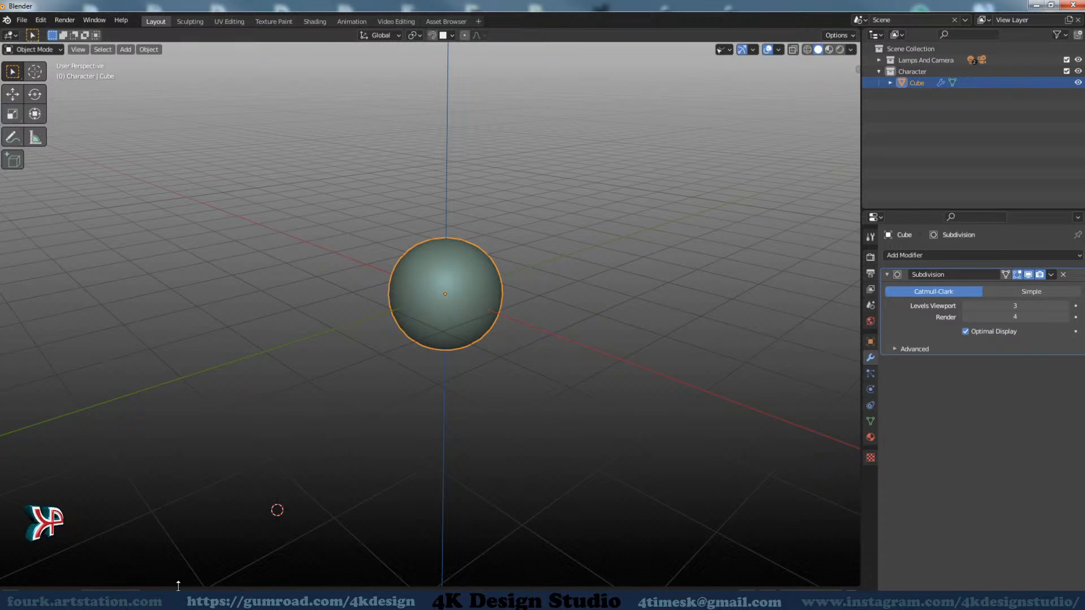
# Expand the Asset Browser area below the viewport and switch it to the Timeline editor
pyautogui.moveTo(175, 589); pyautogui.dragTo(209, 415)
pyautogui.click(9, 427)
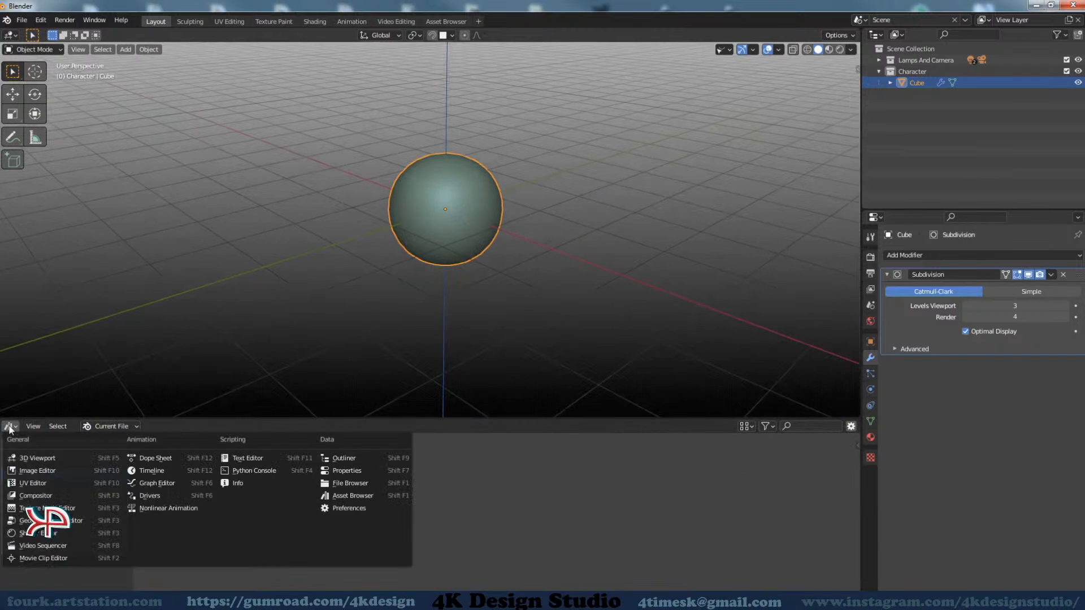
pyautogui.click(18, 428)
pyautogui.click(13, 426)
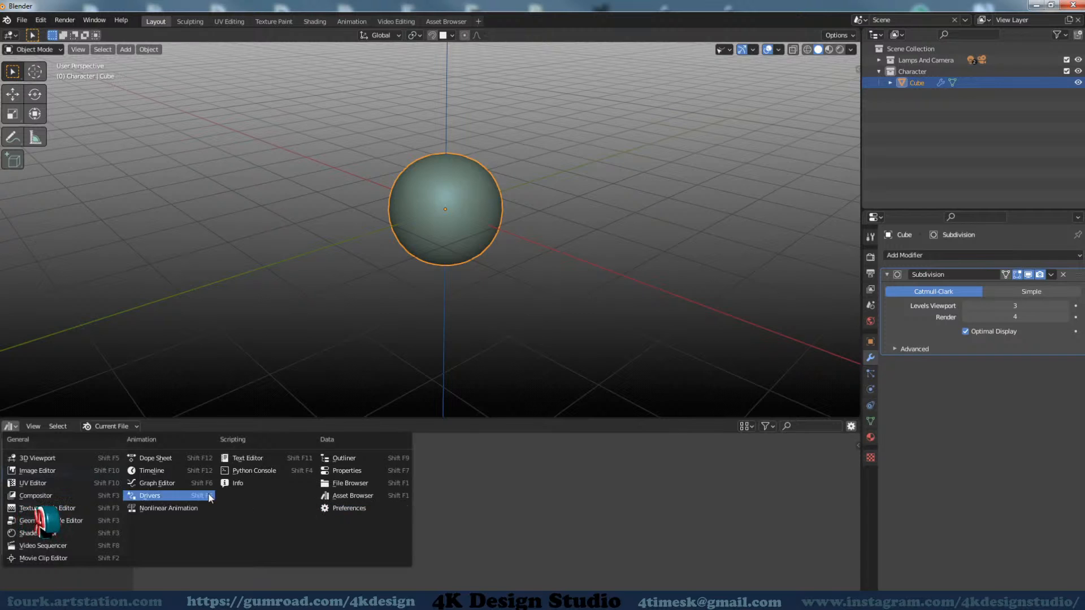
pyautogui.click(164, 469)
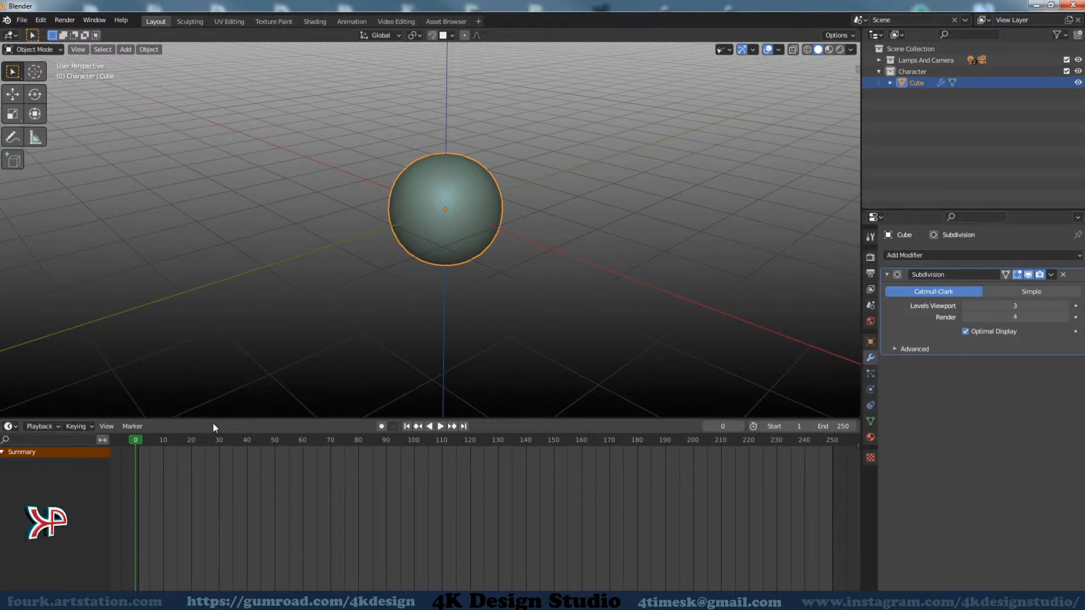
# Switch the Timeline area back to the Asset Browser and collapse it beneath the viewport
pyautogui.click(10, 426)
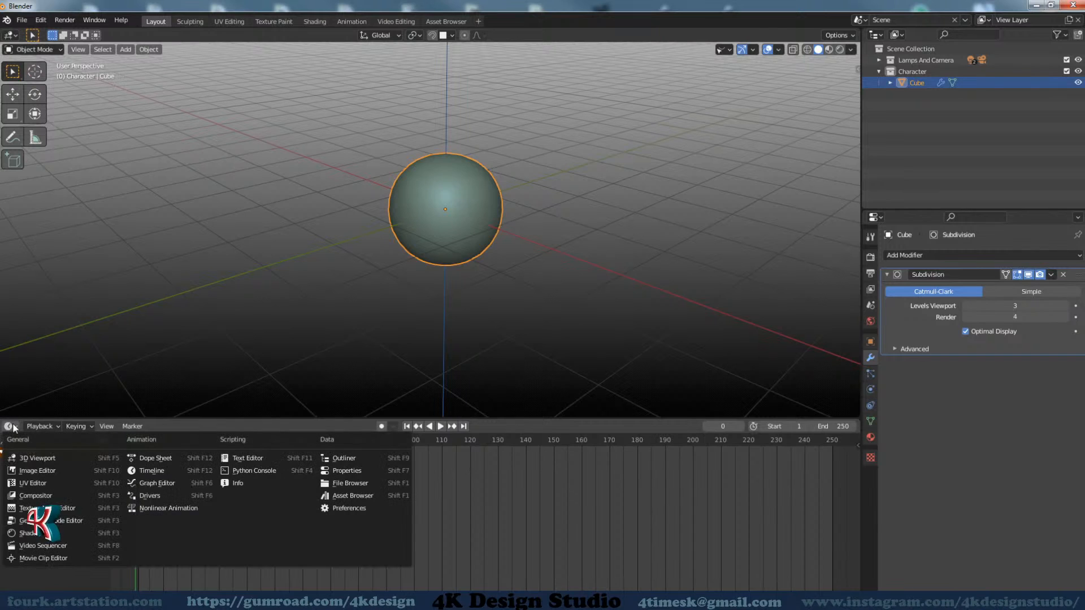
pyautogui.click(347, 492)
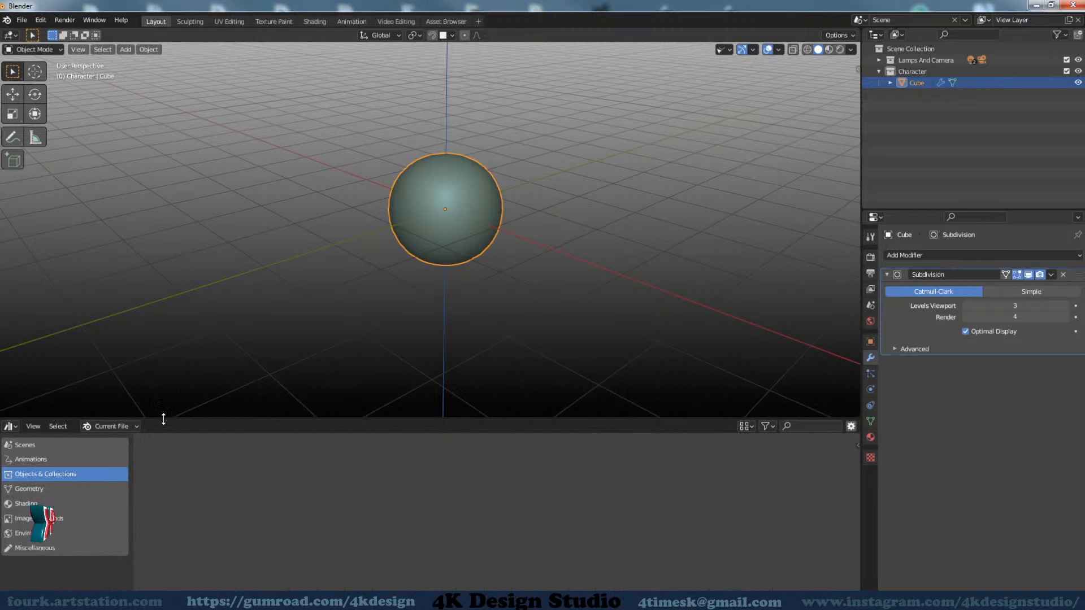
pyautogui.moveTo(162, 419); pyautogui.dragTo(162, 588)
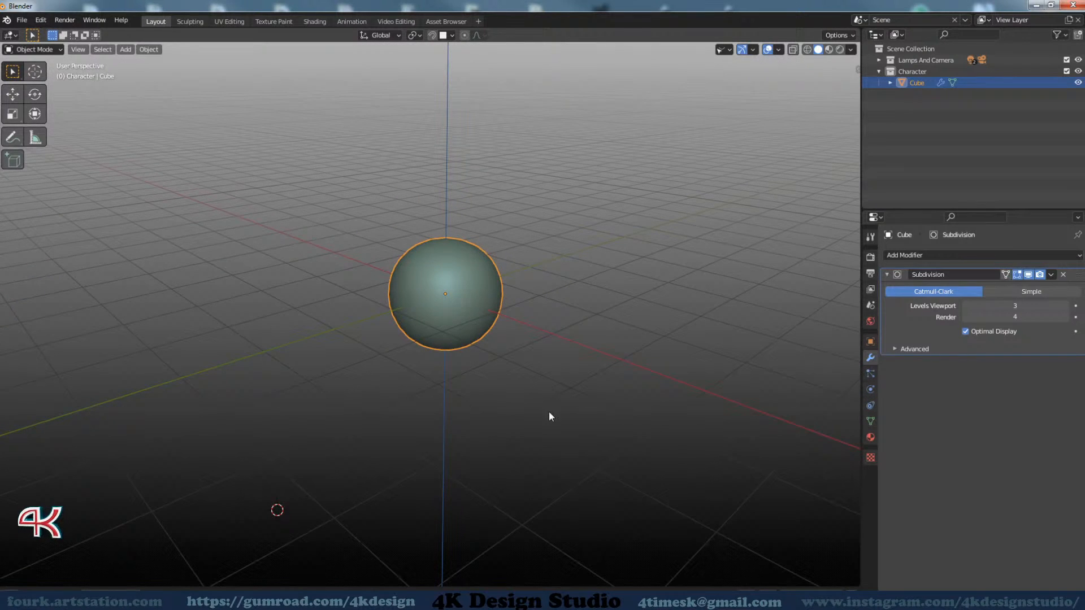
pyautogui.moveTo(549, 416); pyautogui.dragTo(530, 448, button='middle')
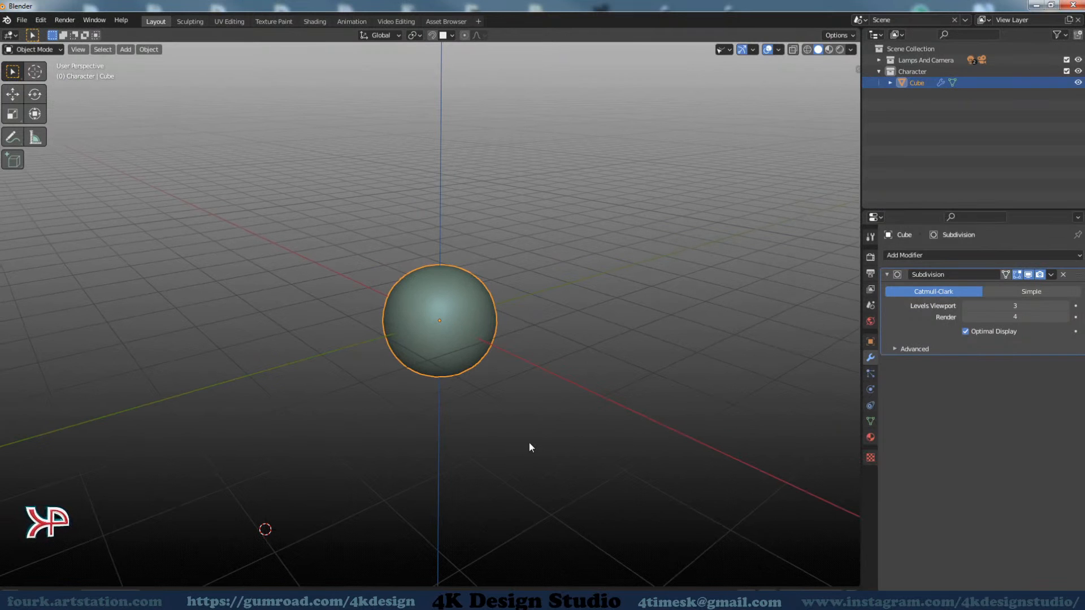
pyautogui.click(41, 20)
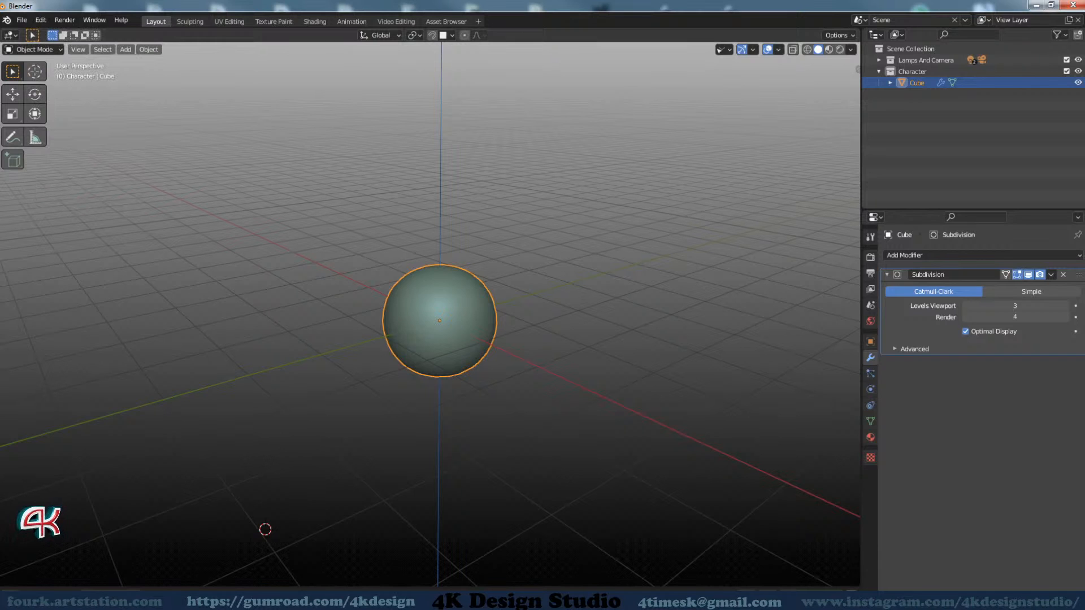
# Switch to Total Commander and look through the _Blender_Asset_Library_ folder and its Clothes subfolder
pyautogui.hotkey('alt', 'Tab')
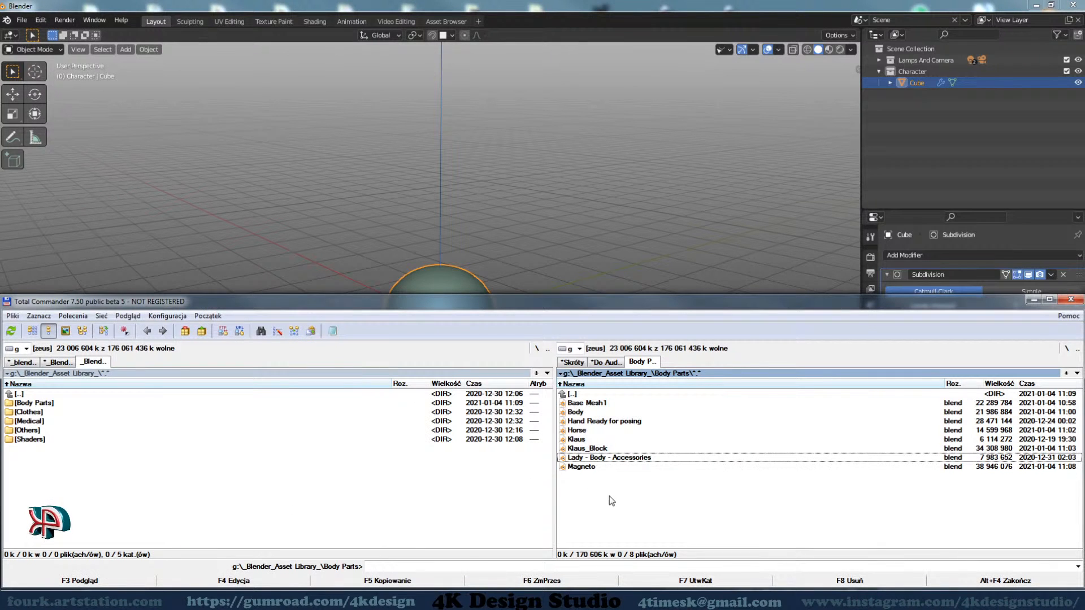
pyautogui.doubleClick(593, 394)
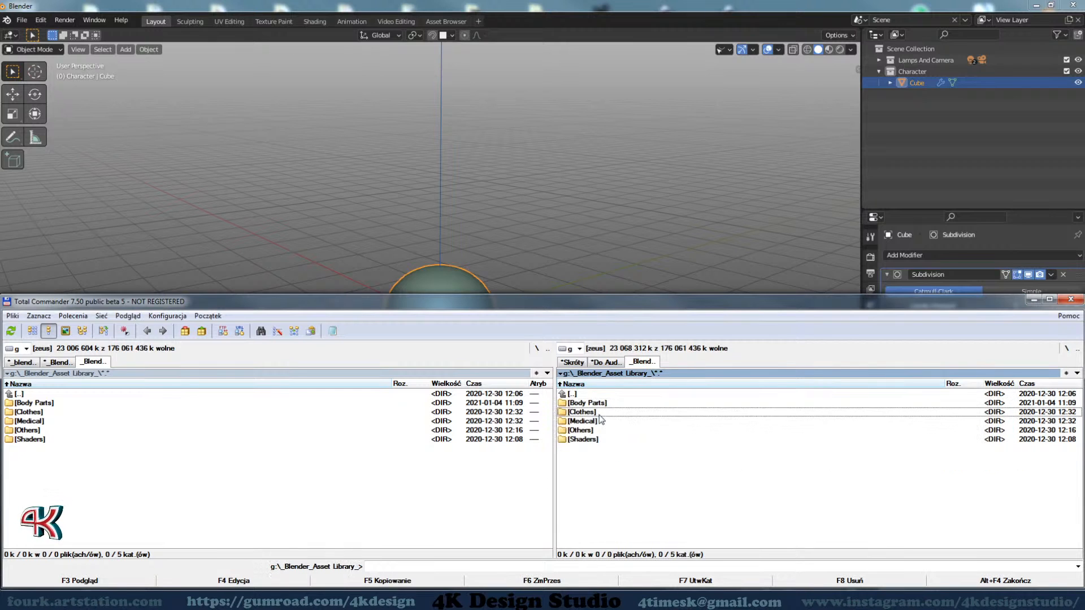
pyautogui.doubleClick(598, 412)
pyautogui.doubleClick(597, 395)
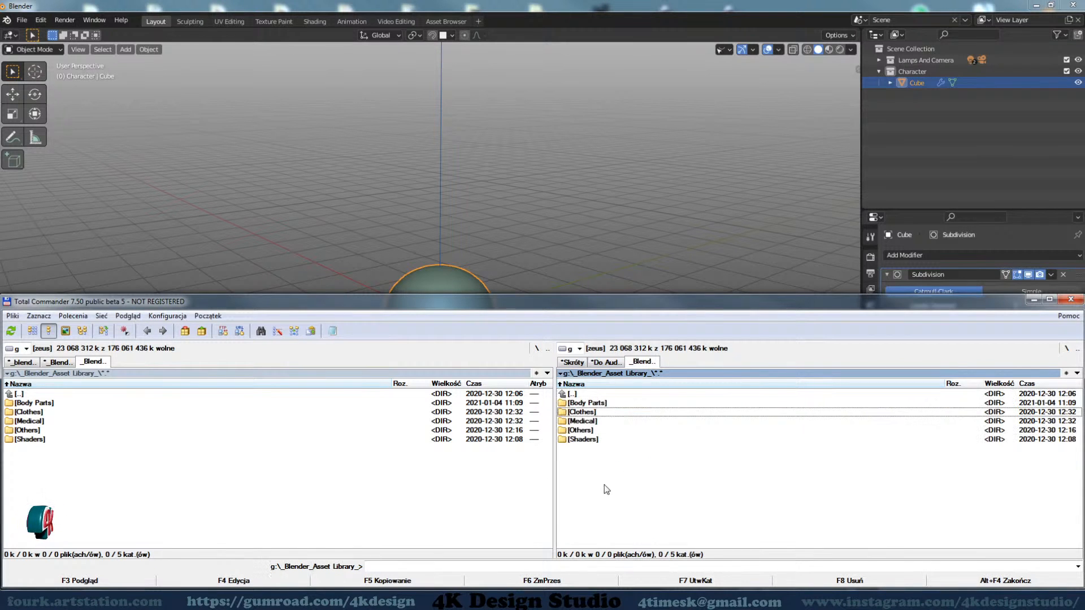
# Switch back to Blender and expand the Asset Browser area beneath the viewport
pyautogui.click(1033, 299)
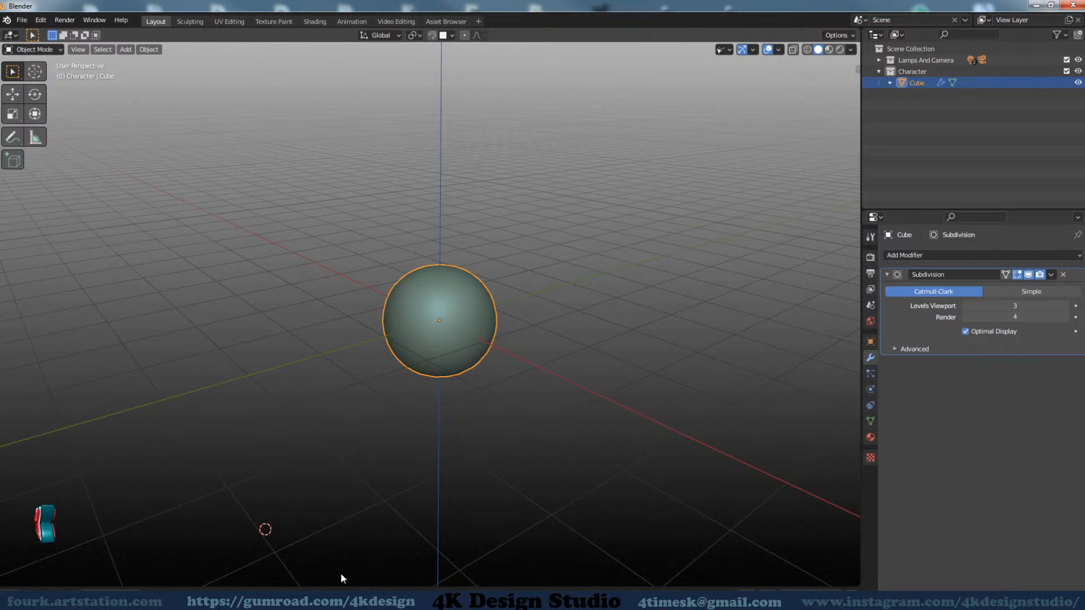
pyautogui.moveTo(347, 588); pyautogui.dragTo(311, 424)
# Review the asset library names and folder paths in the File Paths preferences, and close the preferences
pyautogui.click(41, 20)
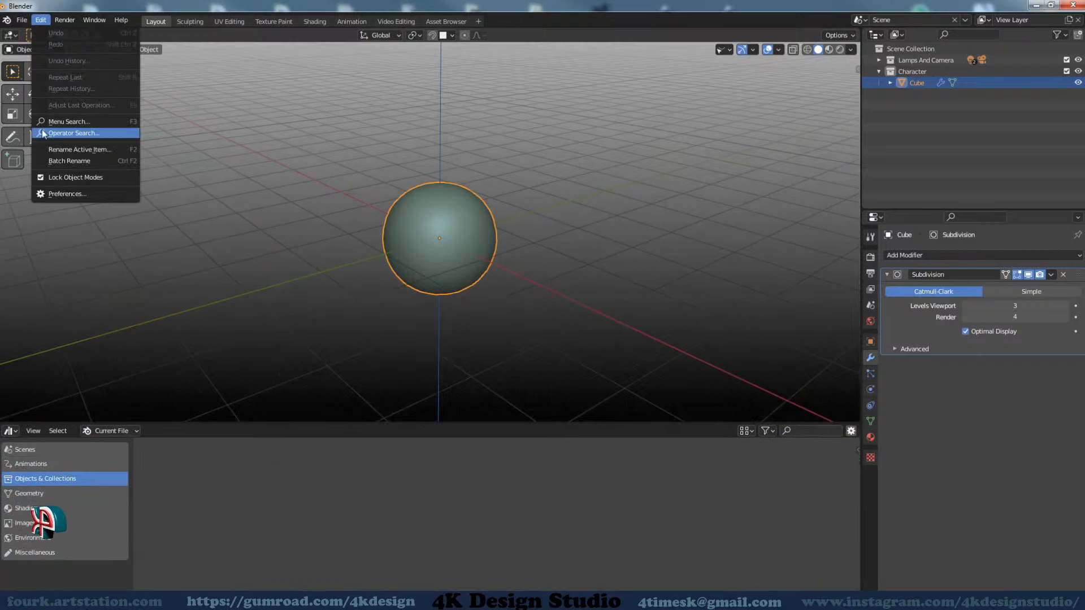
pyautogui.click(66, 194)
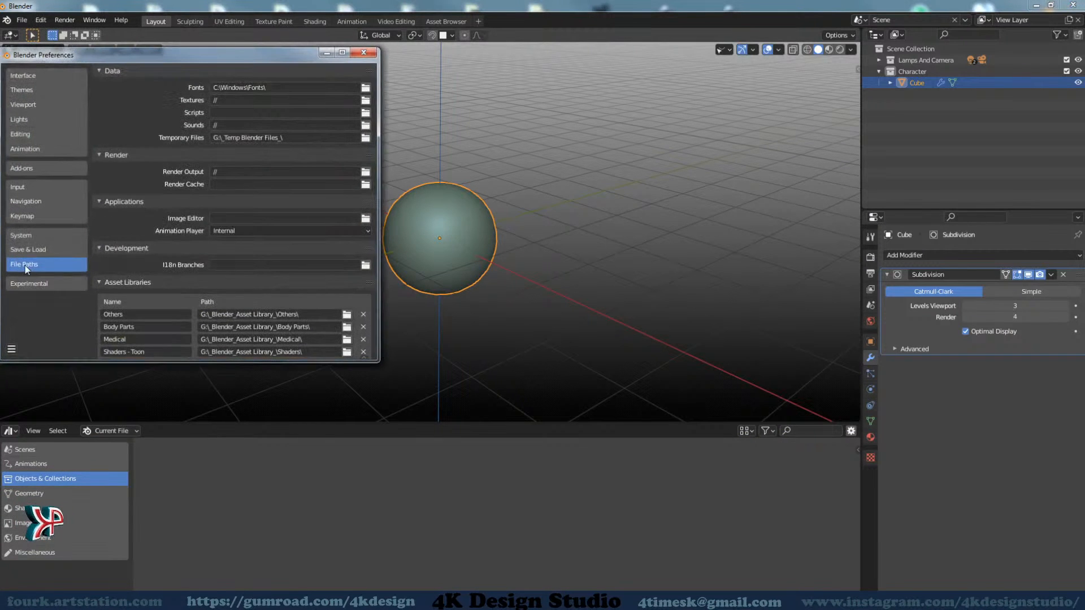
pyautogui.moveTo(275, 362); pyautogui.dragTo(278, 449)
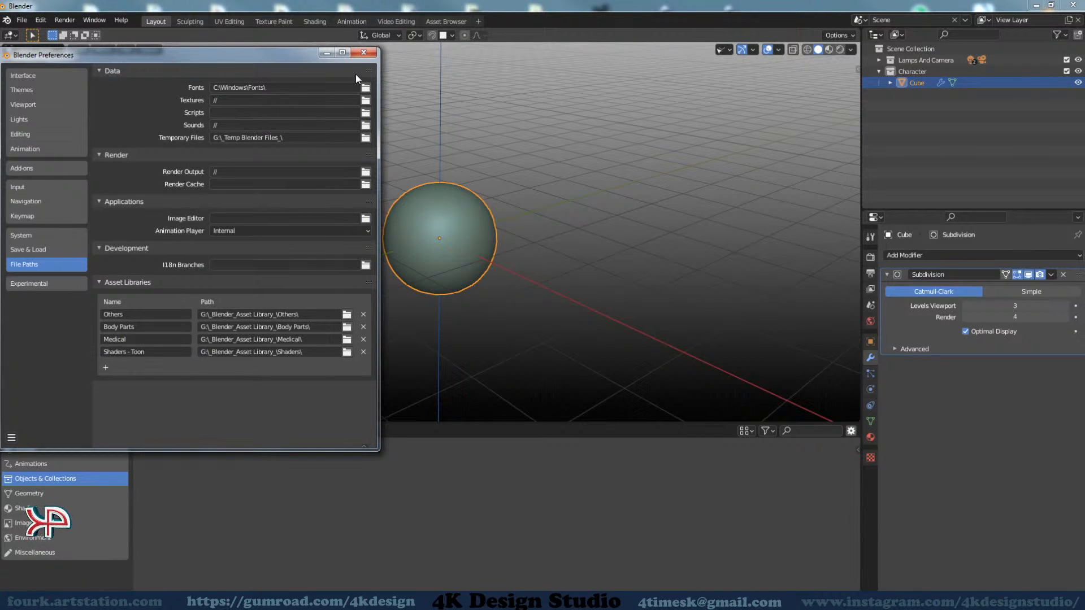
pyautogui.click(362, 51)
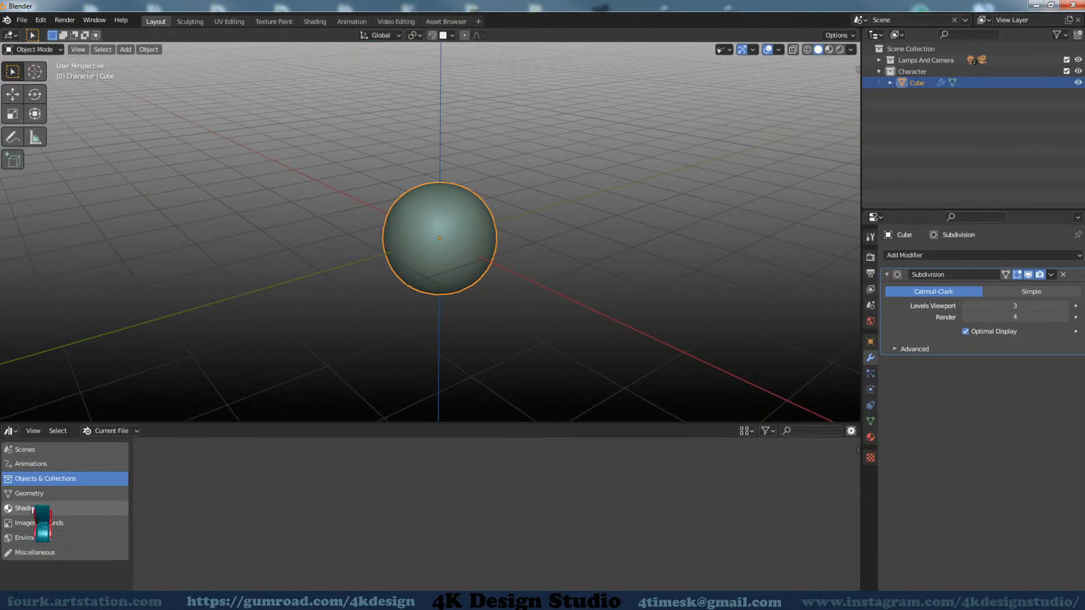
# Show the Body Parts library in the Asset Browser and delete the Cube from the scene
pyautogui.click(104, 431)
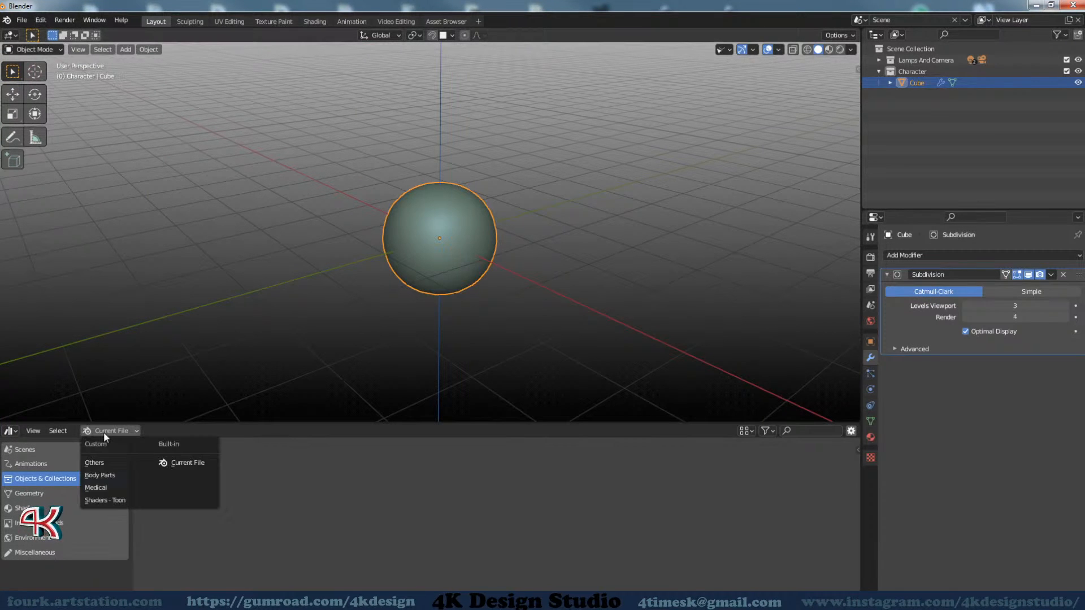
pyautogui.click(99, 475)
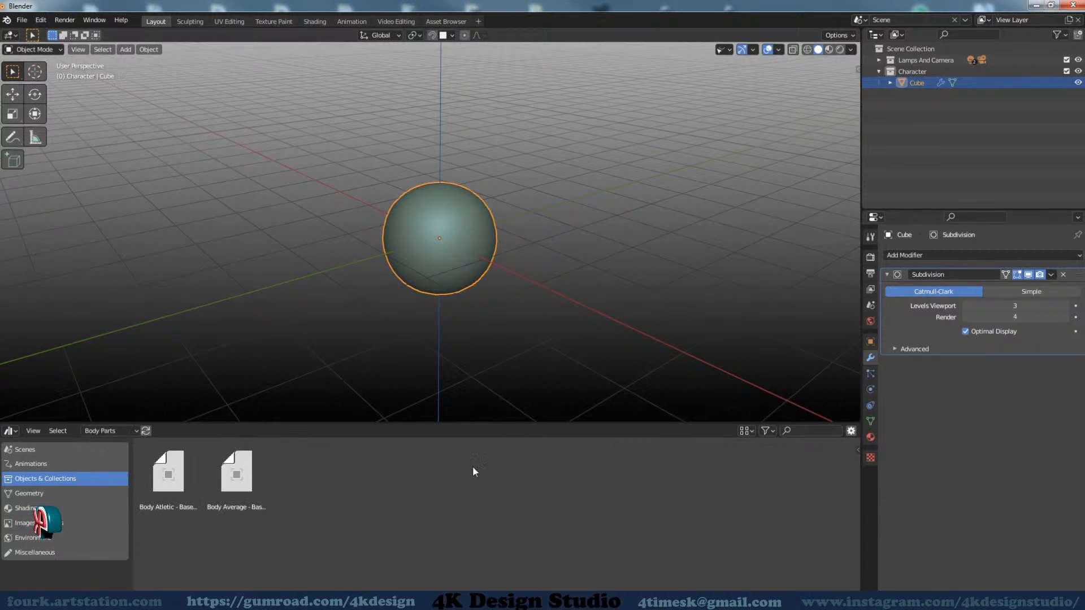
pyautogui.moveTo(516, 424); pyautogui.dragTo(517, 449)
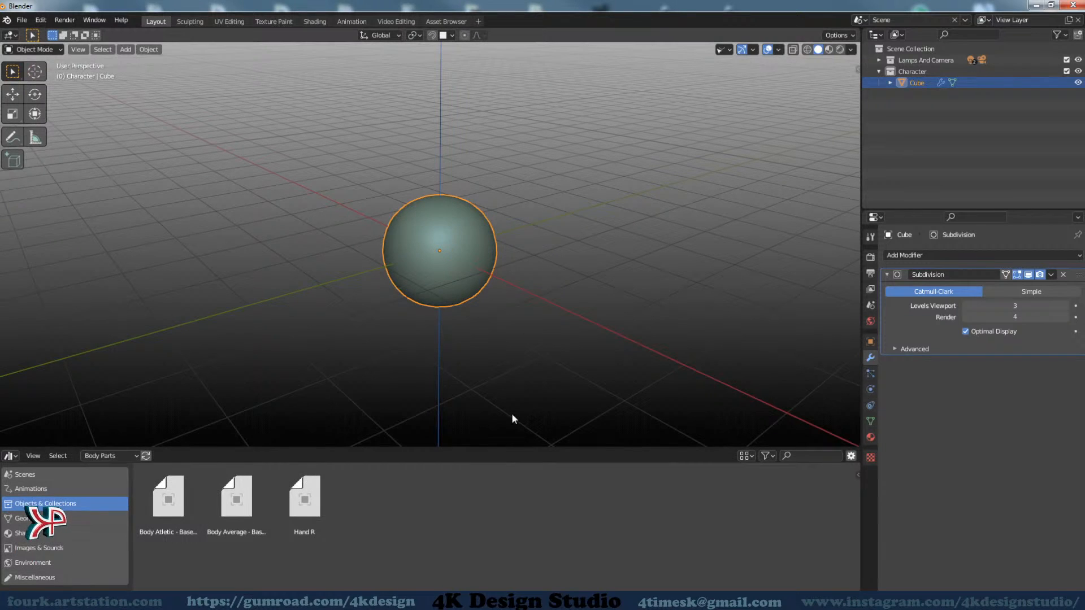
pyautogui.press('Delete')
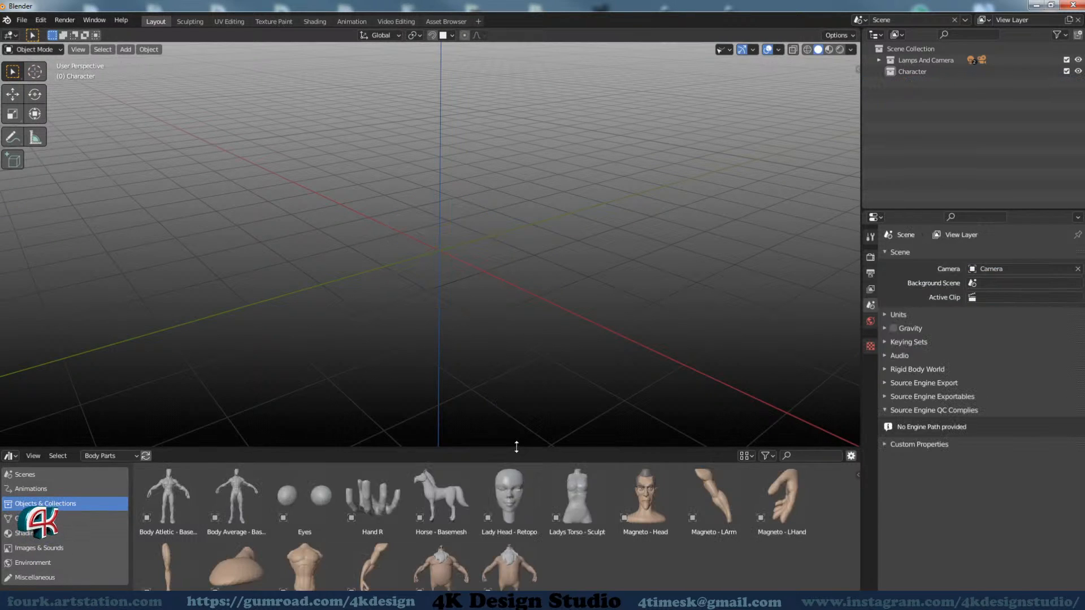
pyautogui.moveTo(516, 446); pyautogui.dragTo(530, 423)
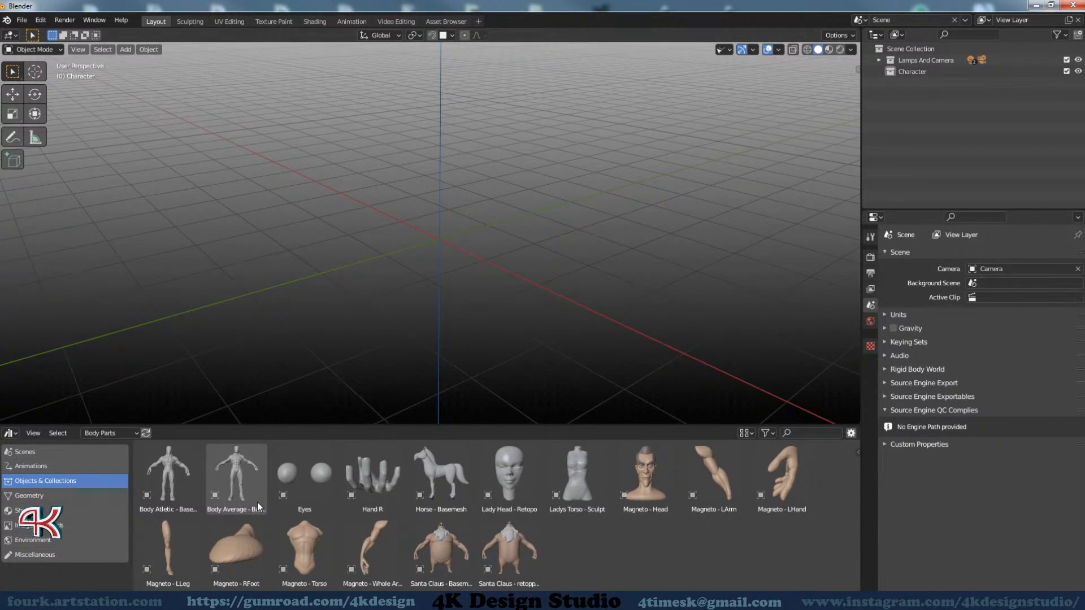
# Add the Magneto - LLeg asset near the scene's origin and the Magneto - Torso asset beside it
pyautogui.moveTo(168, 545); pyautogui.dragTo(537, 276)
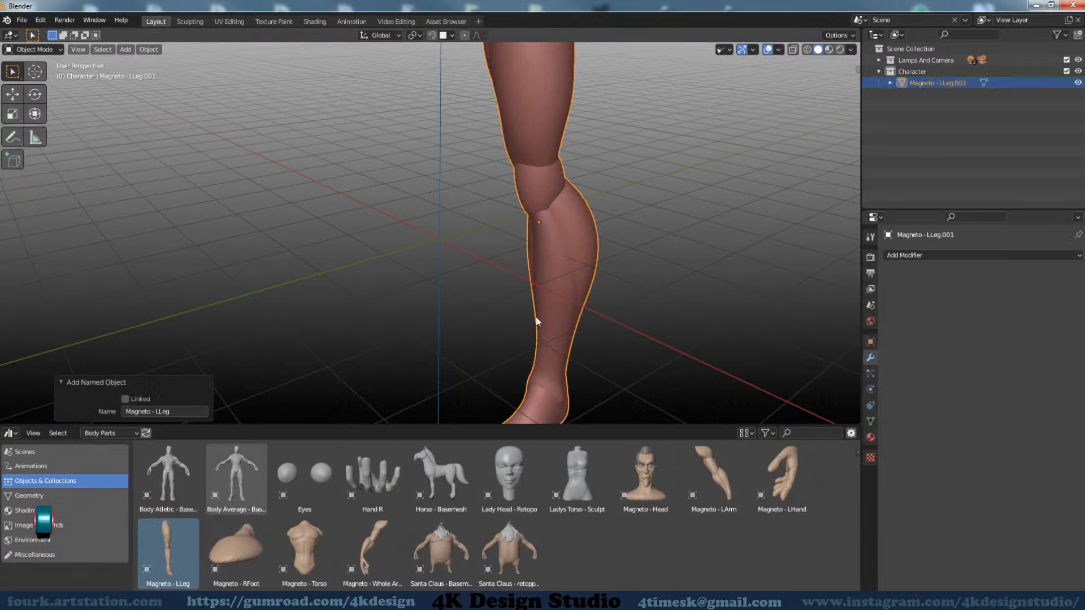
pyautogui.scroll(-8, 536, 316)
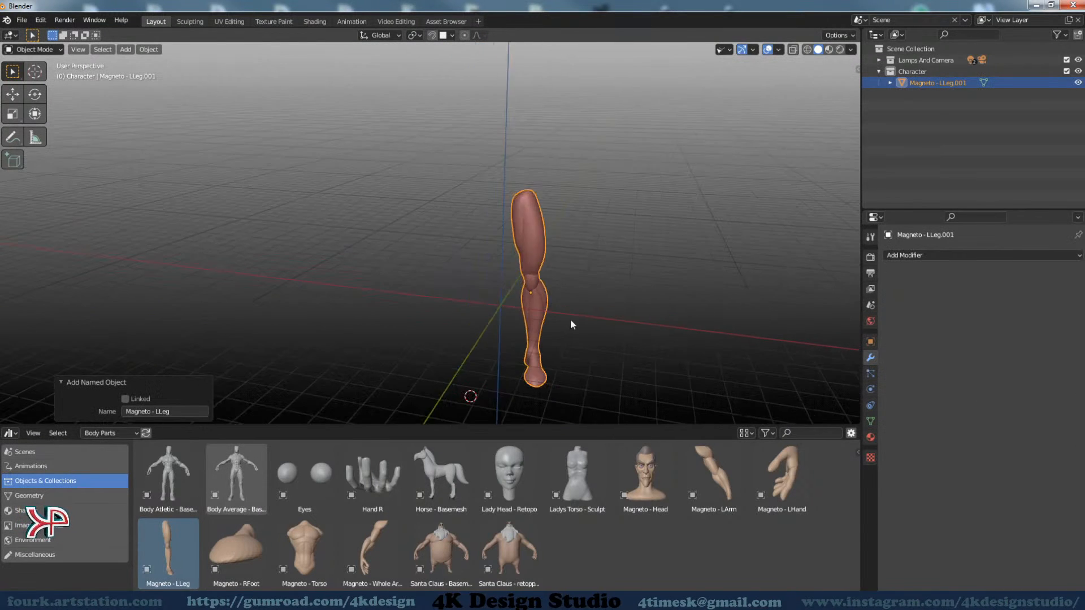
pyautogui.moveTo(571, 320); pyautogui.dragTo(513, 309, button='middle')
pyautogui.moveTo(237, 273); pyautogui.dragTo(343, 291, button='middle')
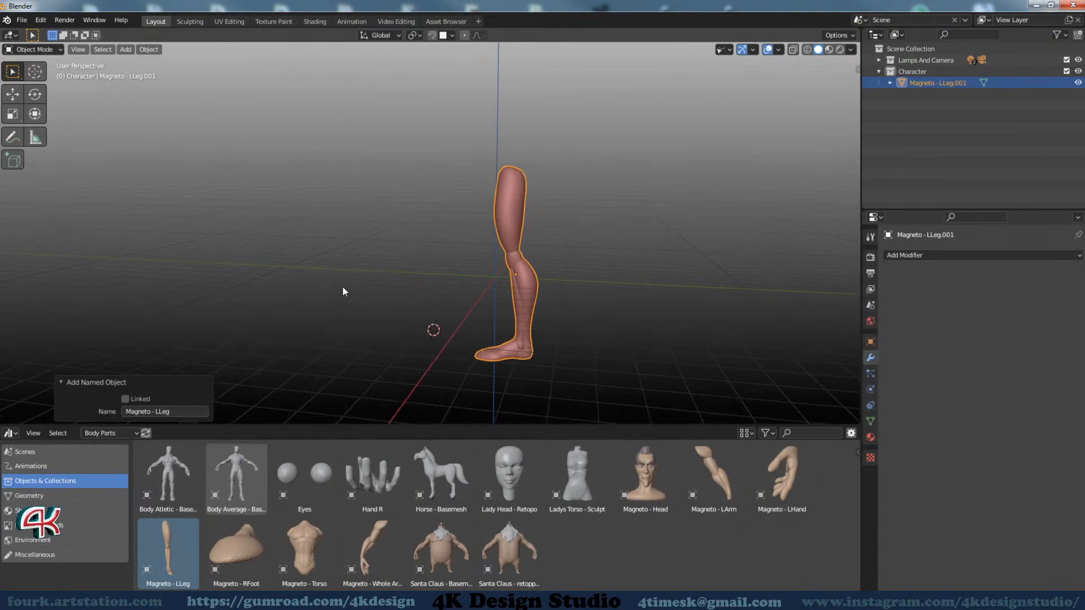
pyautogui.moveTo(306, 559); pyautogui.dragTo(337, 243)
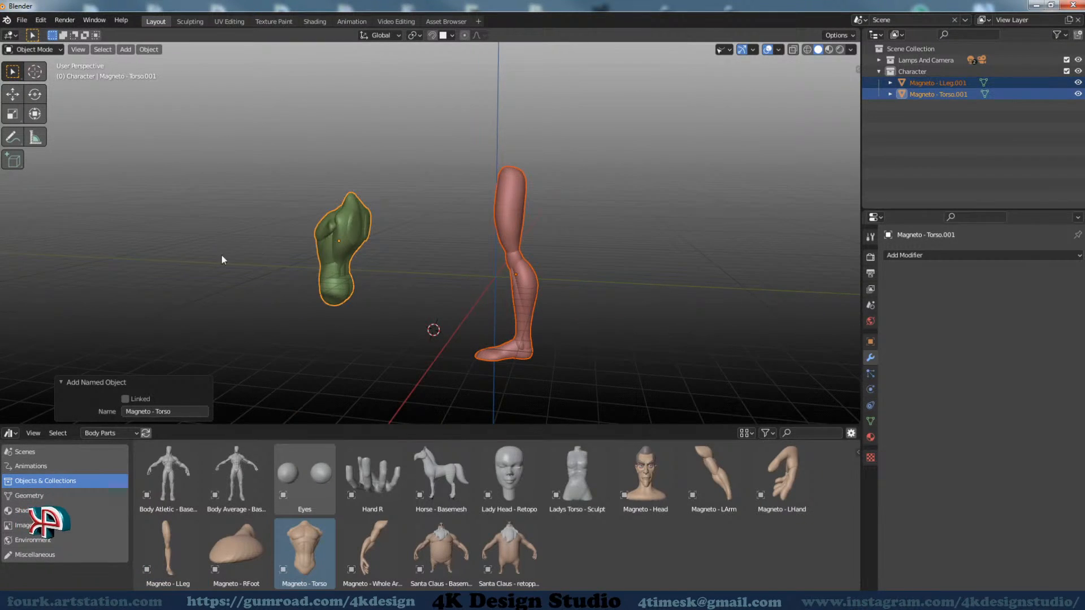
pyautogui.moveTo(222, 255); pyautogui.dragTo(477, 342, button='middle')
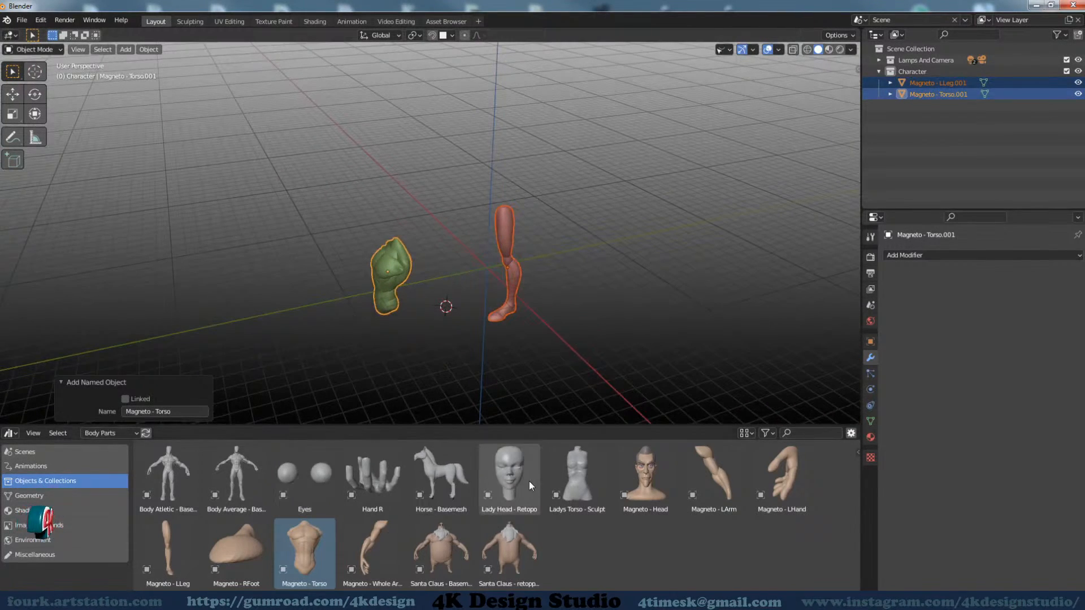
# Add the Magneto - Head, Magneto - LHand and Body Average - Basemesh assets to the scene, spaced apart behind the leg
pyautogui.moveTo(633, 477); pyautogui.dragTo(667, 293)
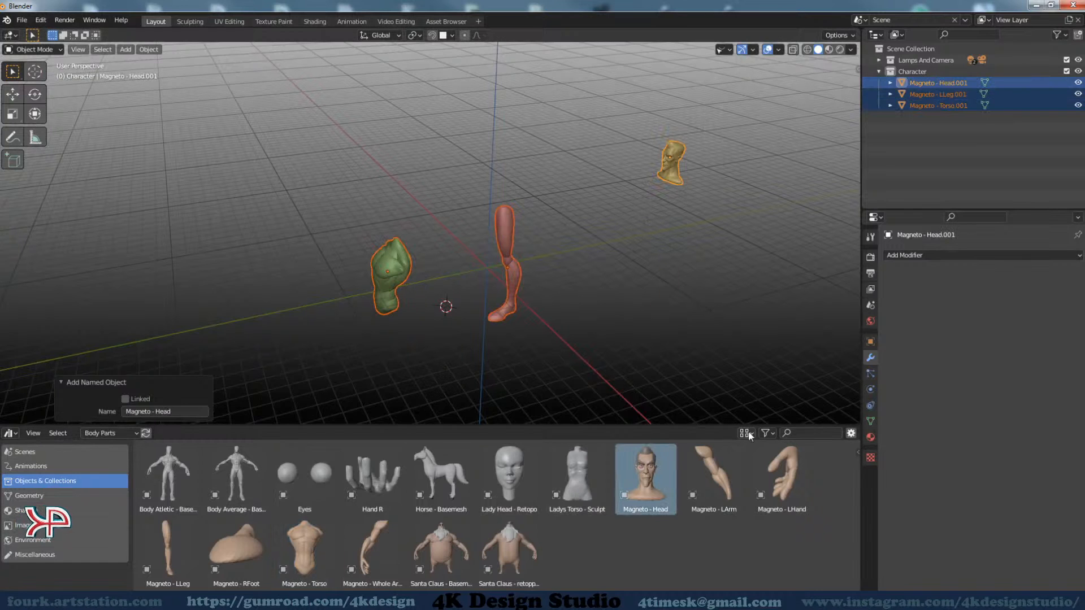
pyautogui.moveTo(782, 478); pyautogui.dragTo(646, 230)
pyautogui.moveTo(646, 231); pyautogui.dragTo(494, 240, button='middle')
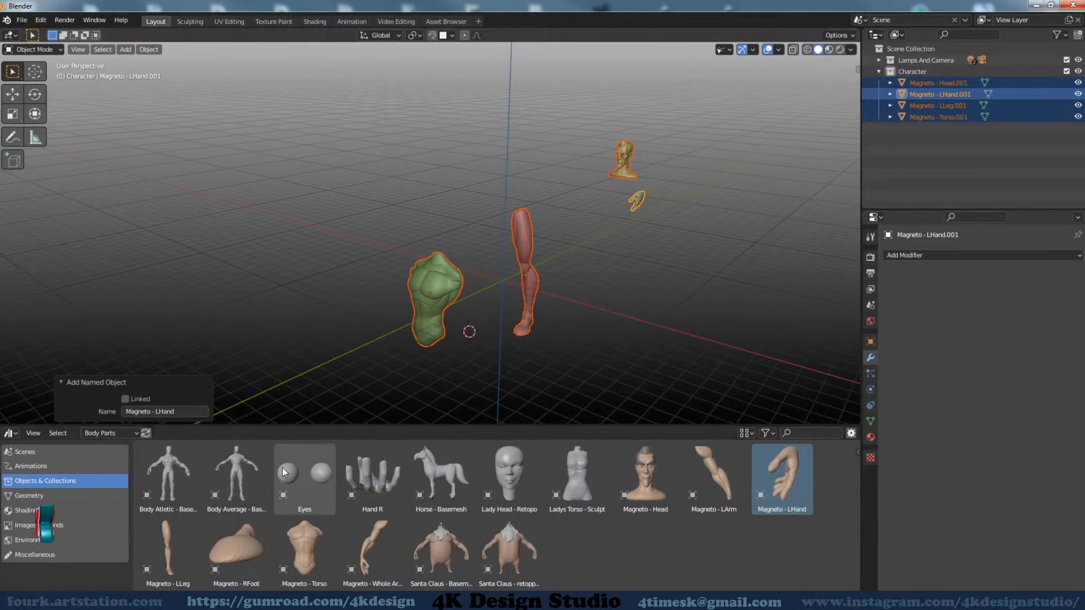
pyautogui.moveTo(236, 477); pyautogui.dragTo(527, 253)
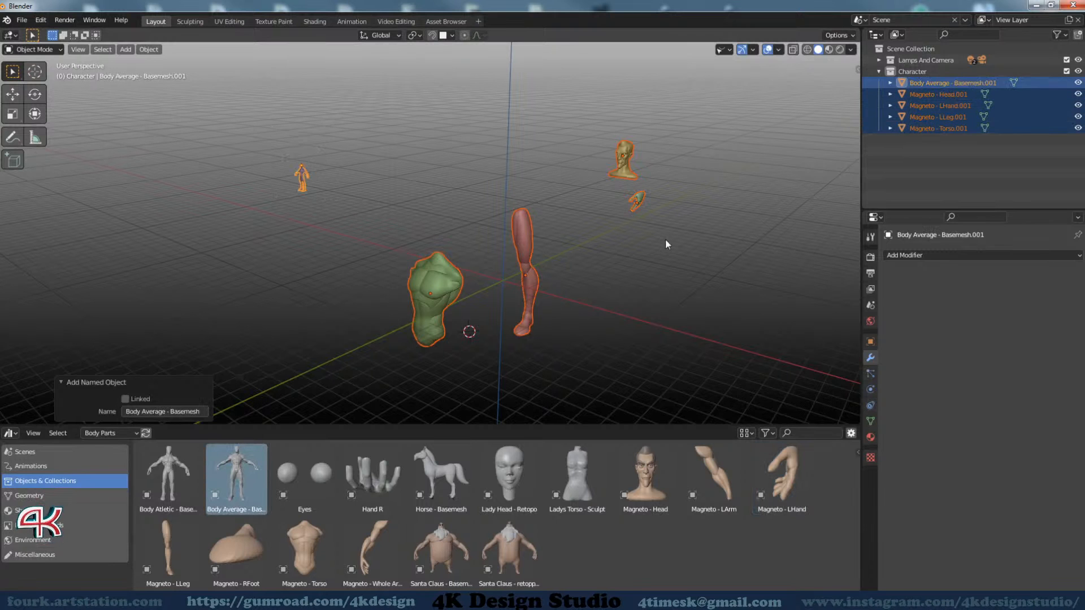
# Examine the placed body part assets in the viewport from several angles and distances
pyautogui.moveTo(663, 247); pyautogui.dragTo(524, 290, button='middle')
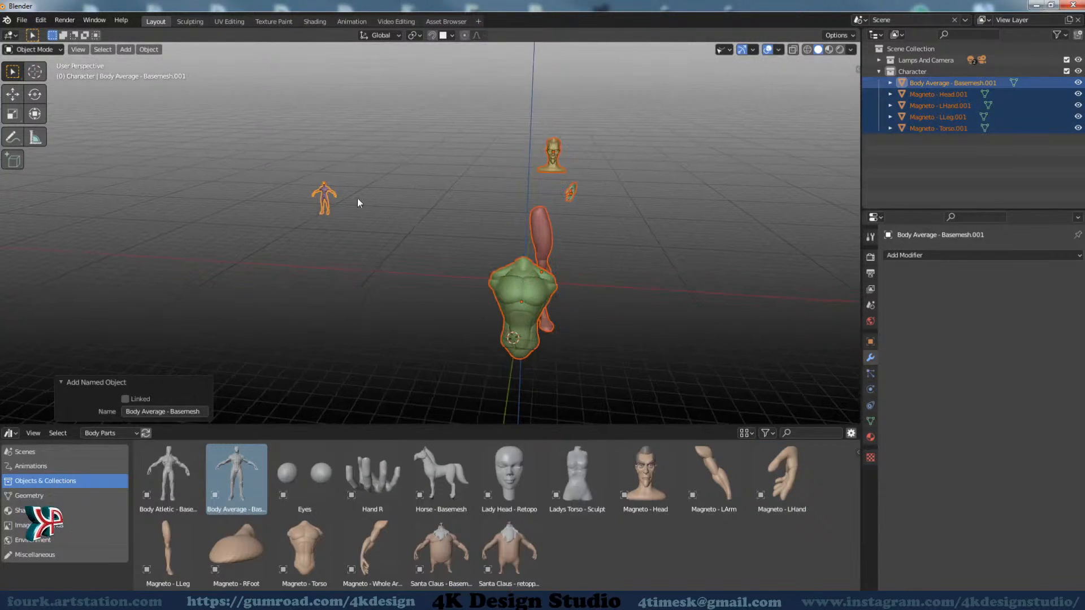
pyautogui.scroll(10, 356, 195)
pyautogui.scroll(-7, 396, 185)
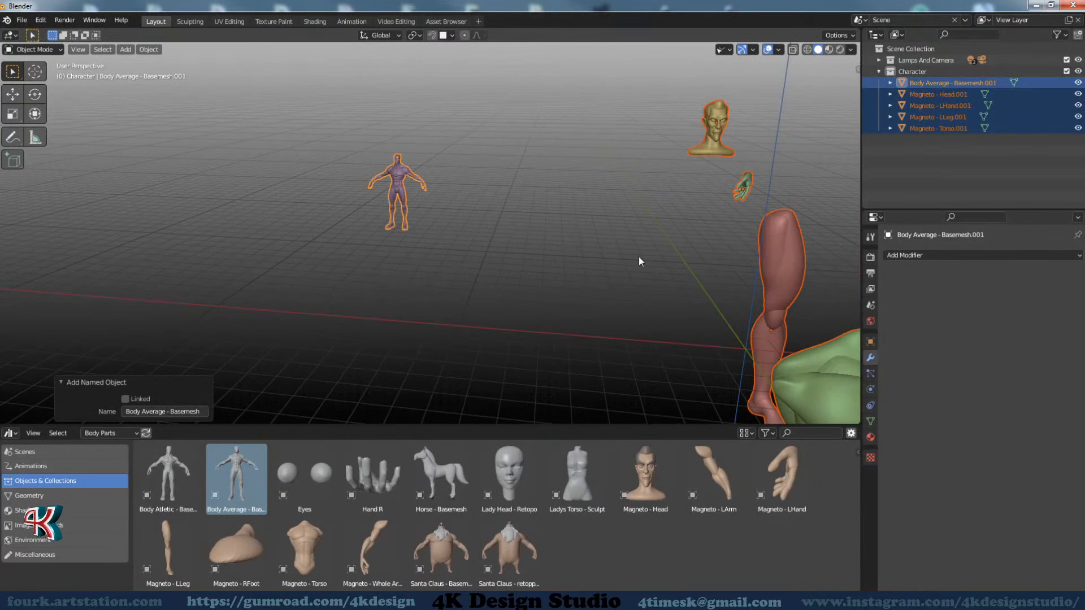
pyautogui.moveTo(639, 258); pyautogui.dragTo(429, 258, button='middle')
pyautogui.moveTo(533, 278); pyautogui.dragTo(483, 297, button='middle')
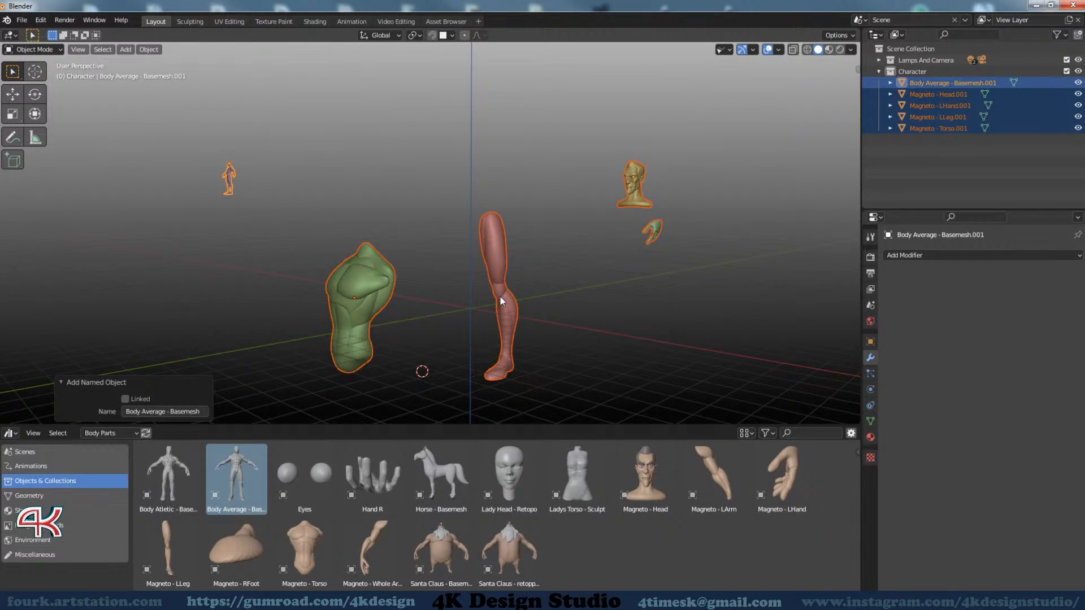
pyautogui.moveTo(483, 277); pyautogui.dragTo(450, 304, button='middle')
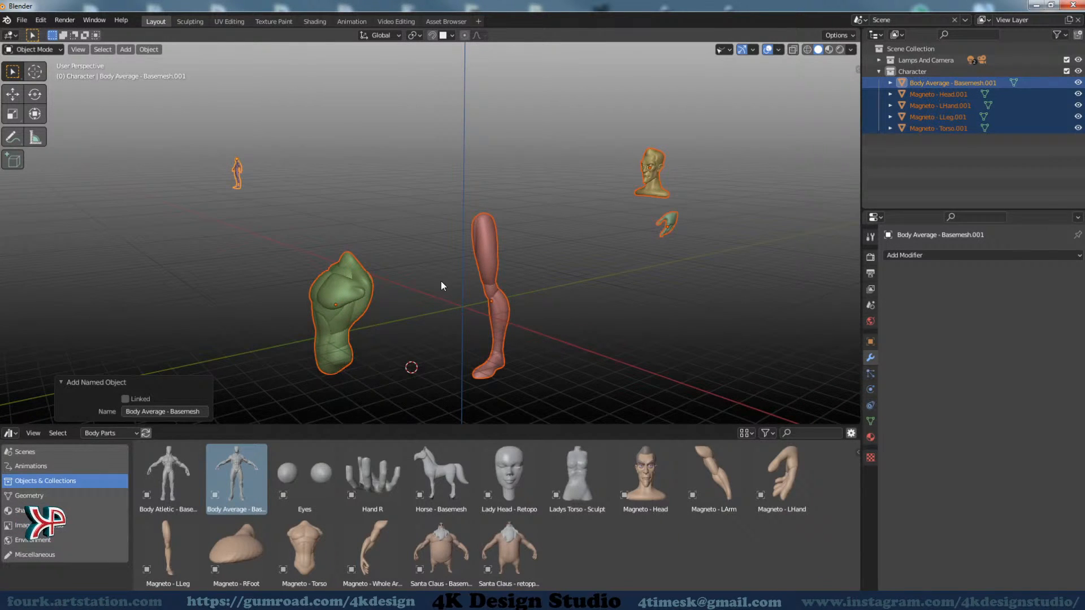
pyautogui.scroll(-2, 421, 287)
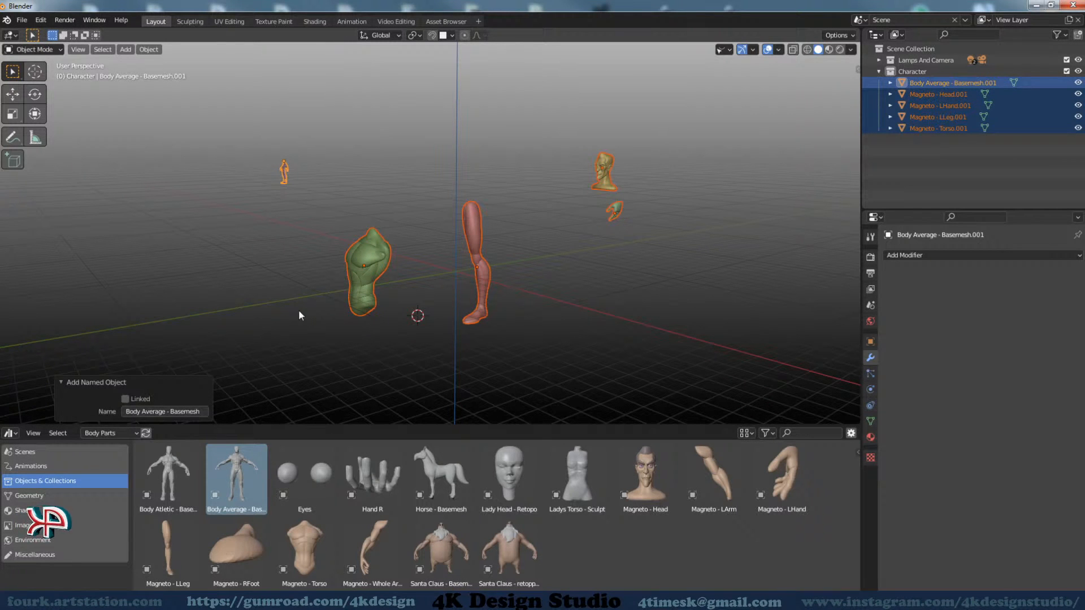
pyautogui.moveTo(375, 311); pyautogui.dragTo(431, 336, button='middle')
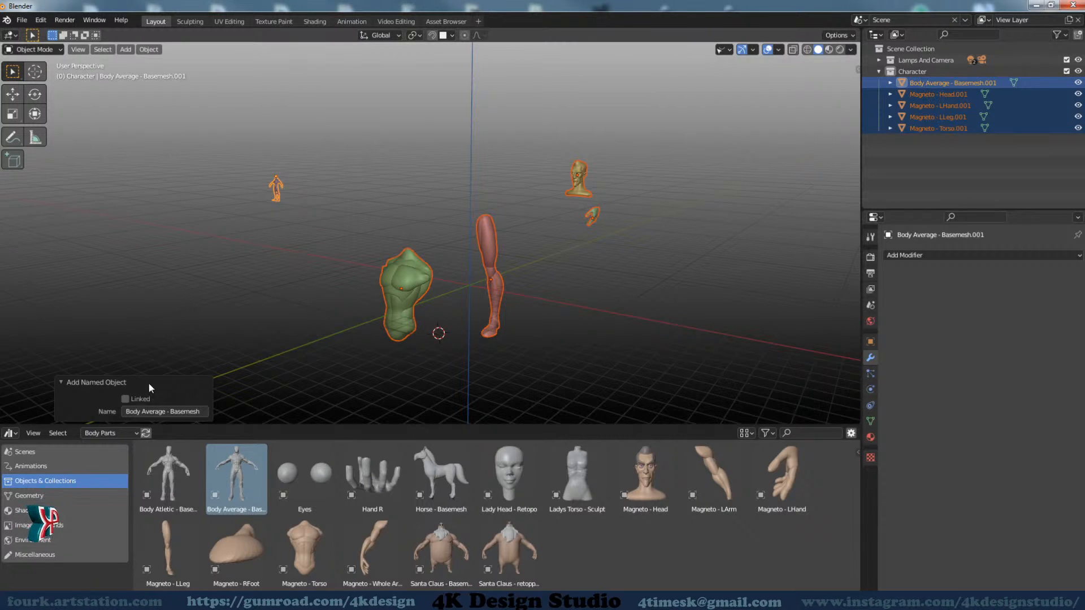
# Collapse the Add Named Object options and slightly enlarge the Asset Browser area
pyautogui.click(60, 382)
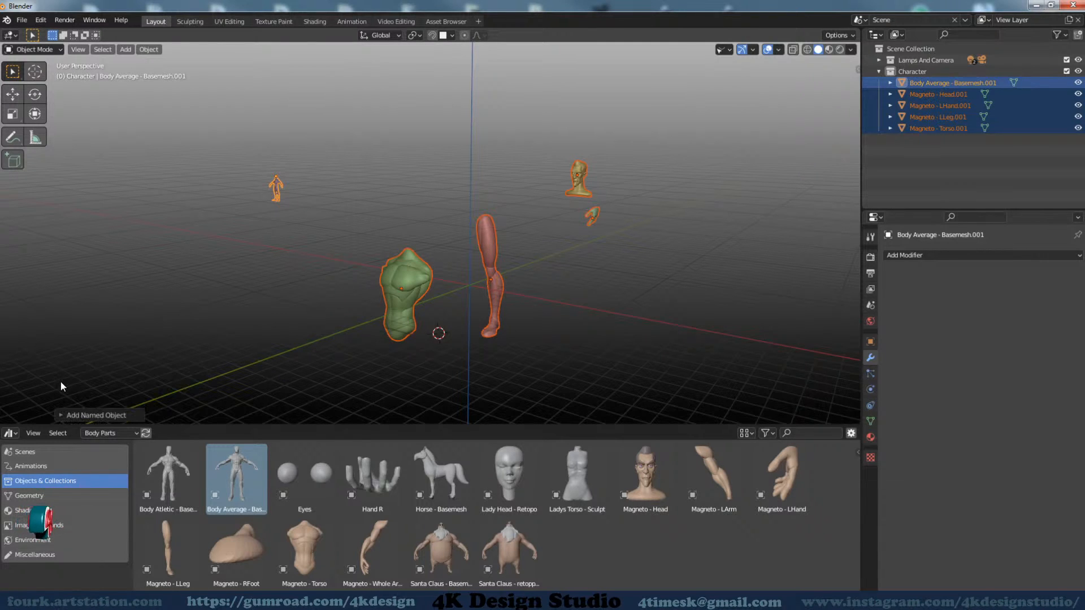
pyautogui.click(114, 433)
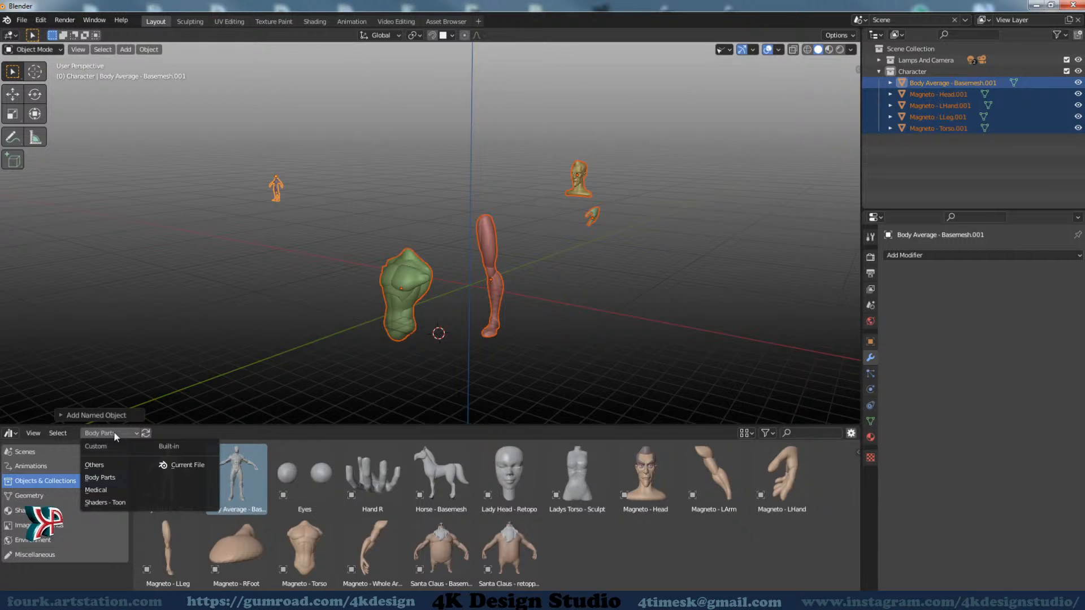
pyautogui.click(113, 433)
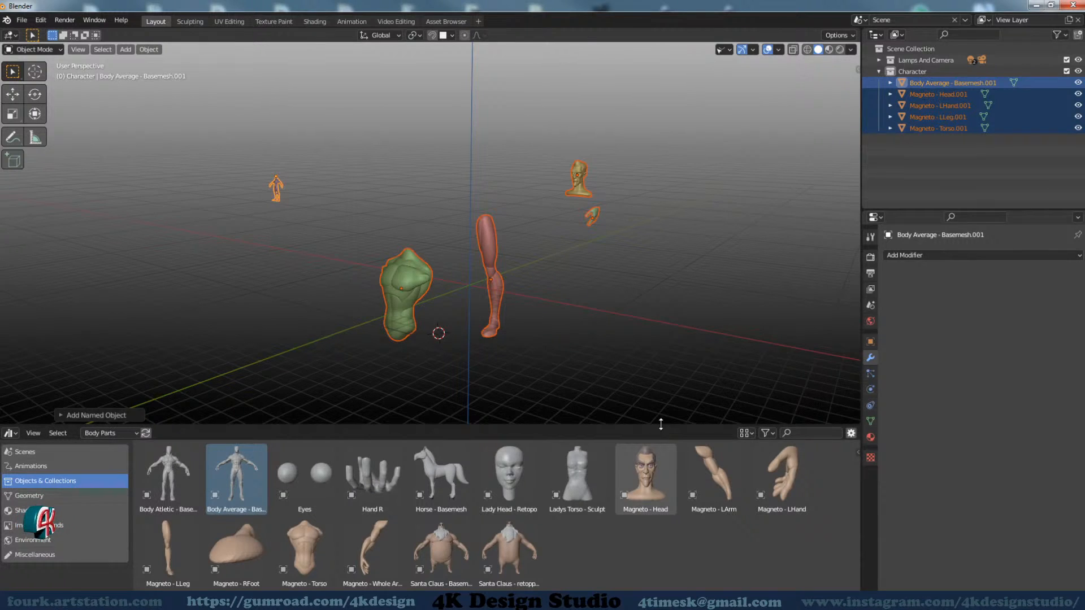
pyautogui.moveTo(660, 426); pyautogui.dragTo(662, 415)
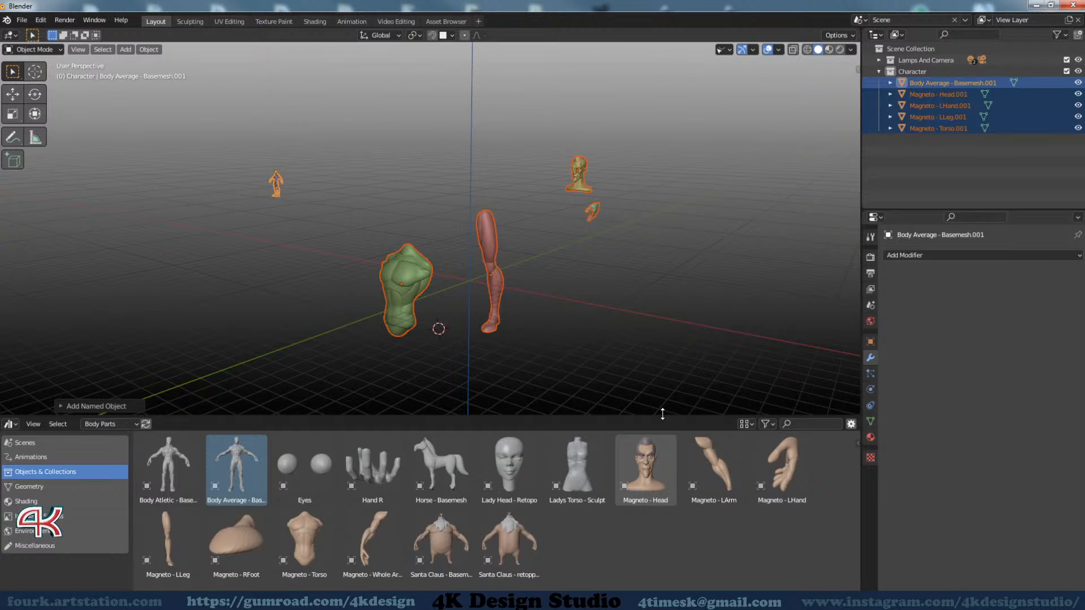
pyautogui.moveTo(662, 414); pyautogui.dragTo(661, 419)
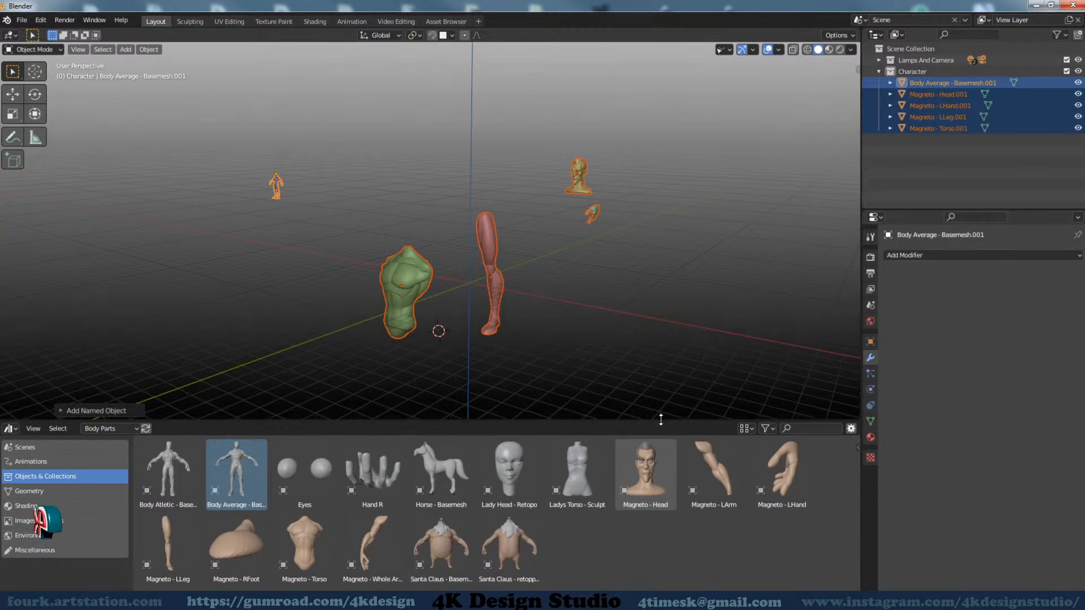